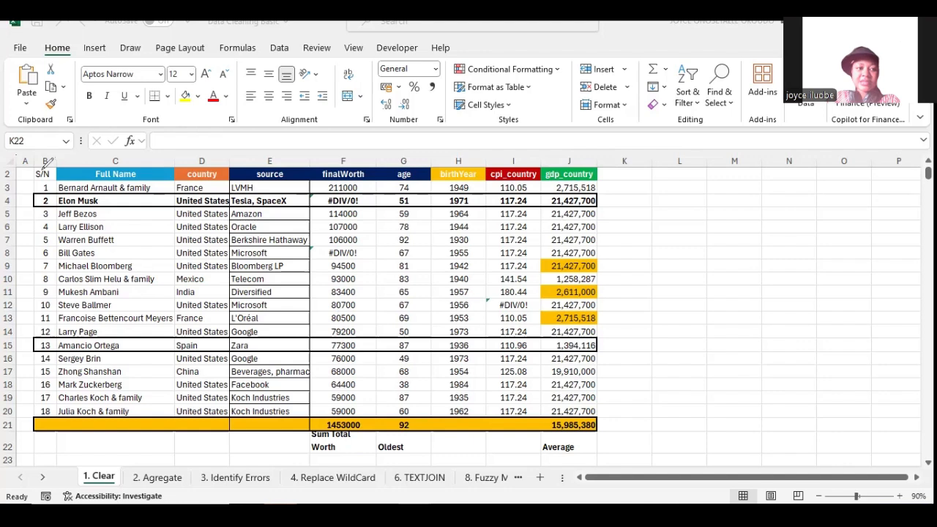
Clear only the formats from the billionaire table in B2:J20, leaving out the totals row
left_click(45, 172)
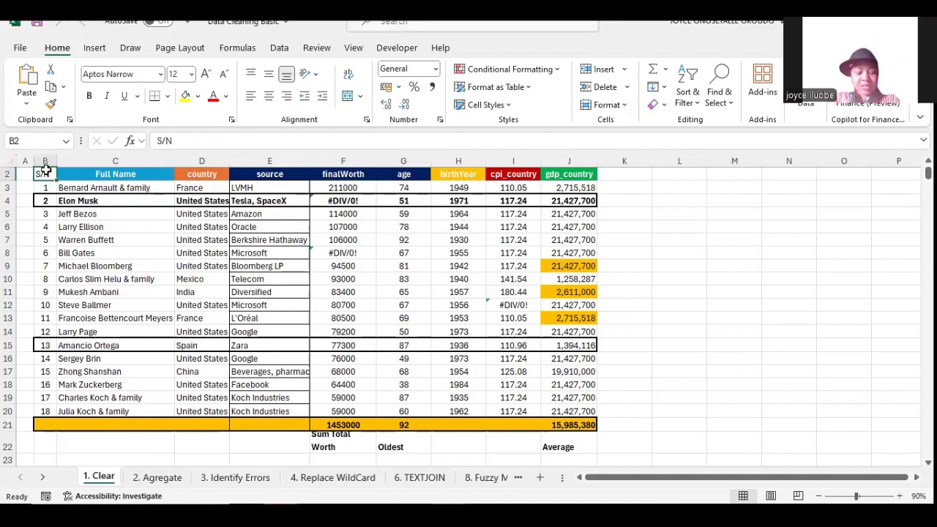
key("ctrl+shift+Right")
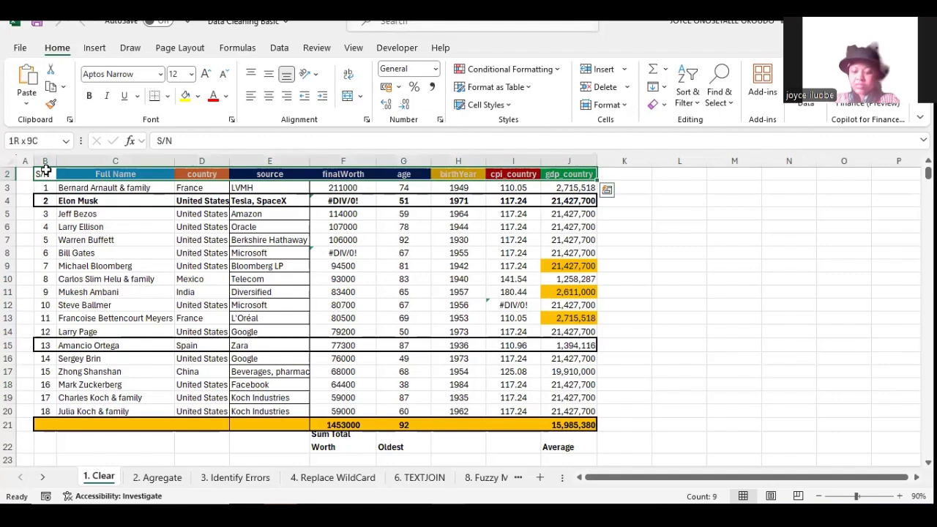
key("ctrl+shift+Down")
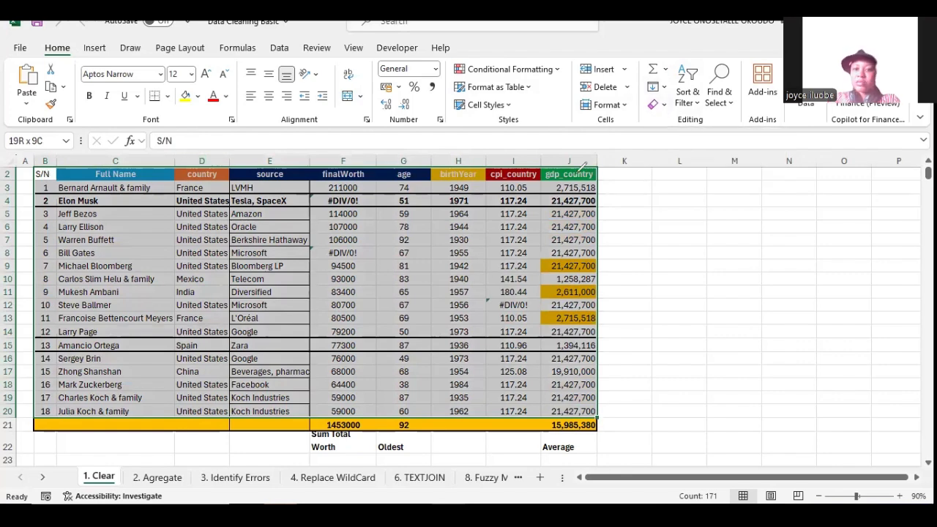
left_click(664, 106)
mouse_move(668, 106)
left_mouse_down()
mouse_move(645, 111)
mouse_move(648, 96)
mouse_move(667, 106)
left_mouse_up()
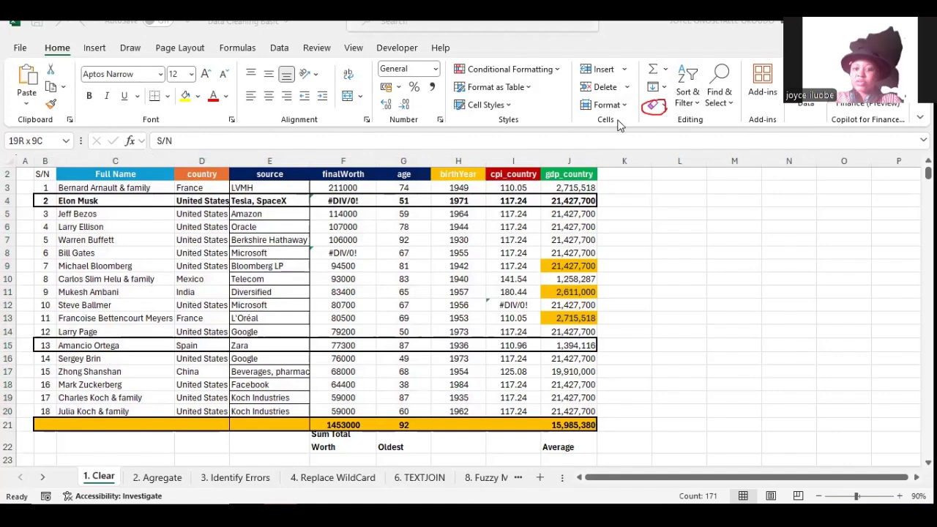
left_click(665, 105)
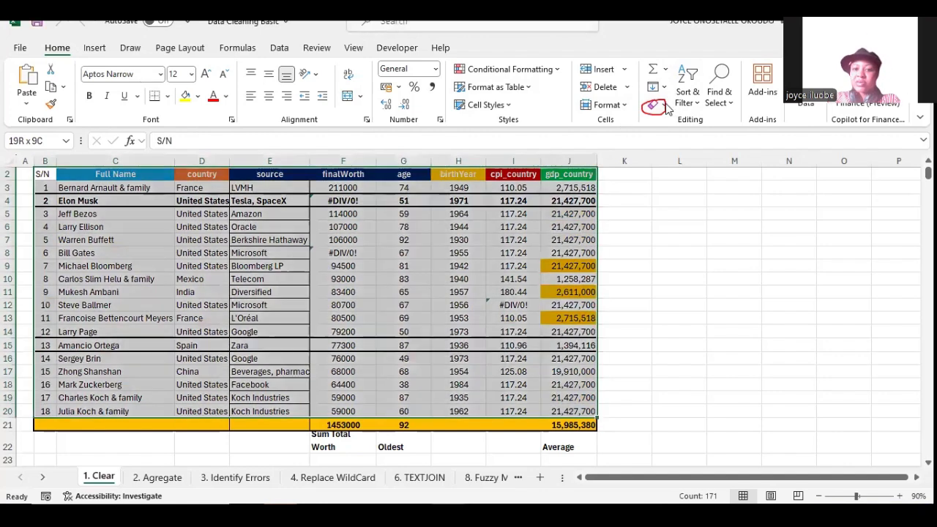
left_click(665, 106)
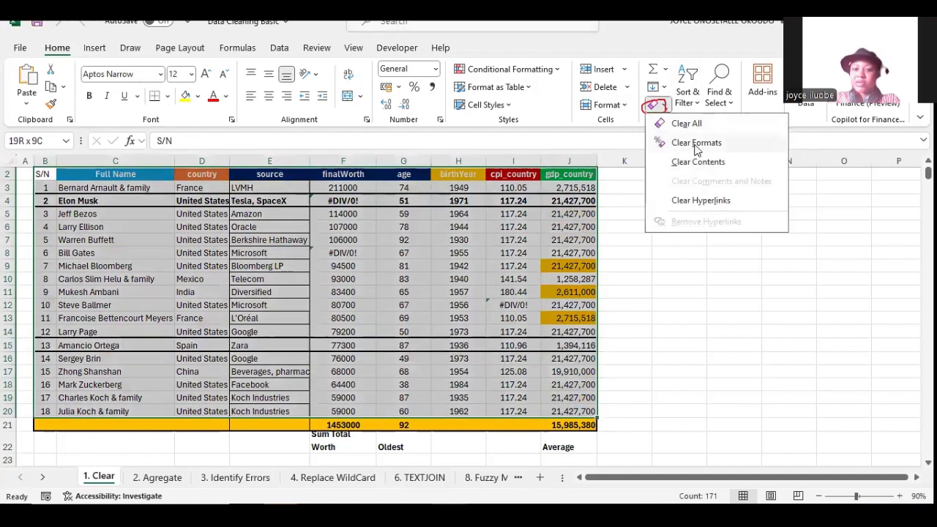
left_click(679, 144)
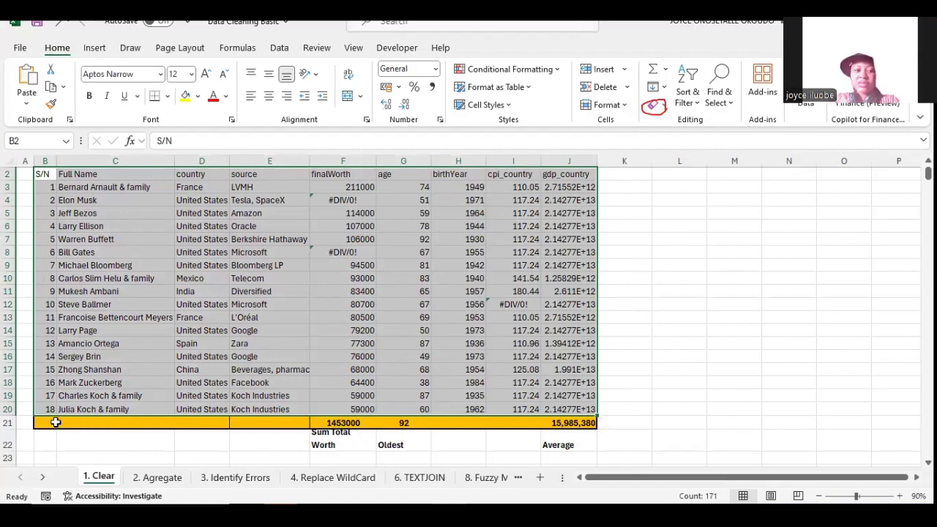
left_click(366, 423)
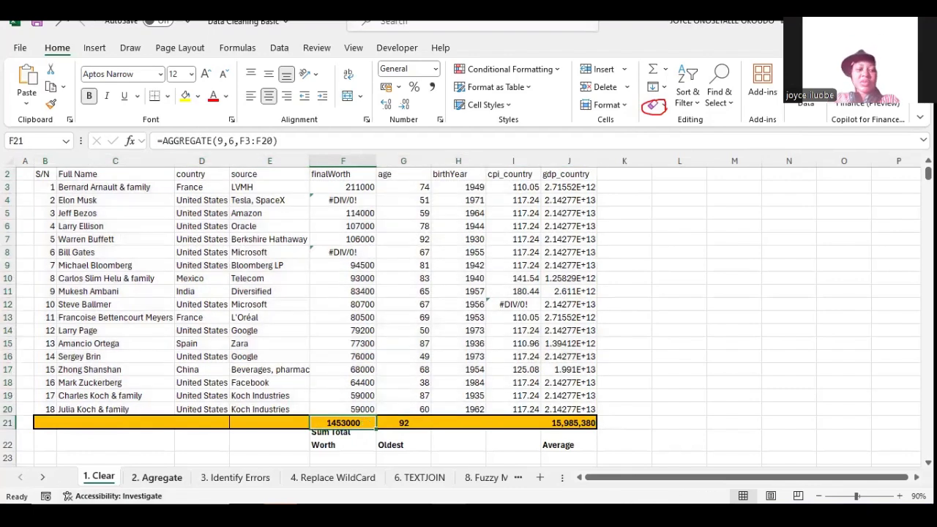
Widen the Beverage column on the 2. Agregate sheet so that its entries fit
left_click(161, 480)
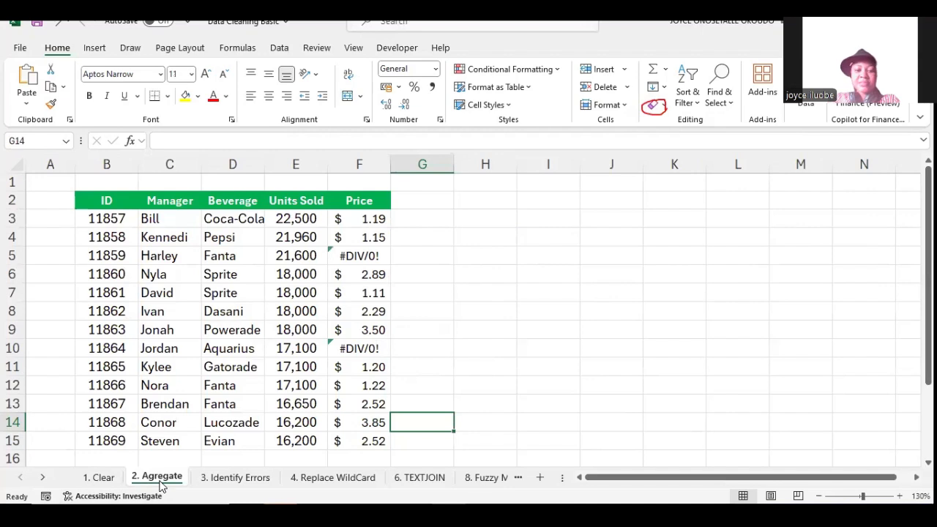
left_click(819, 496)
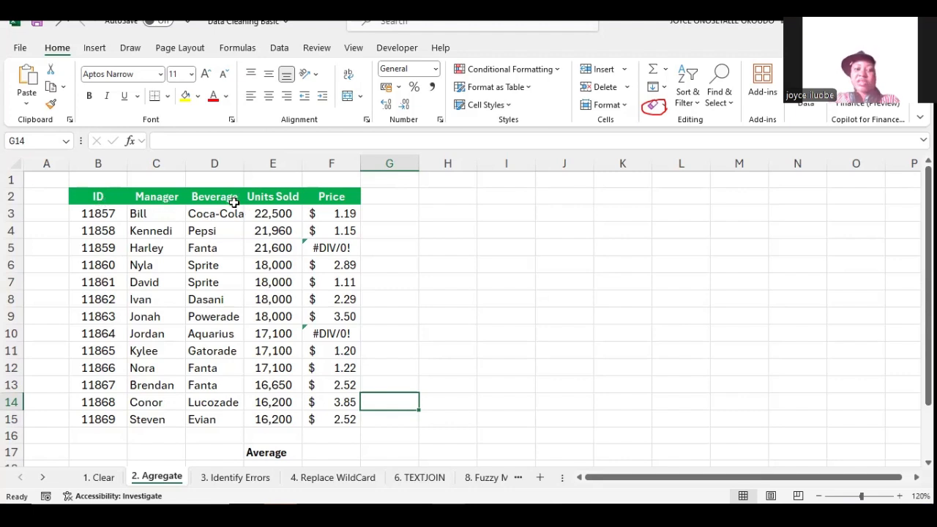
left_click_drag(246, 165, 258, 171)
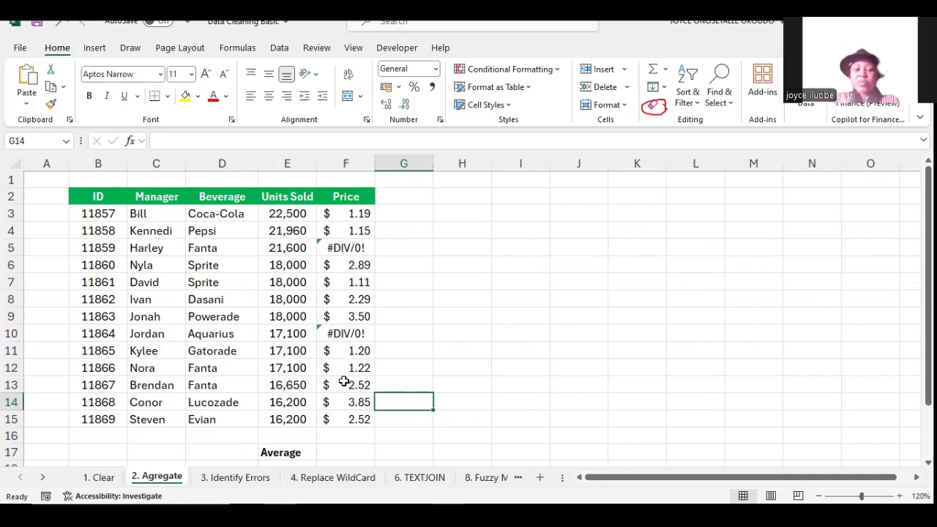
Try to average the prices F3:F15 in F17 with the AVERAGE function, and check the formula behind the error in F5
left_click(341, 454)
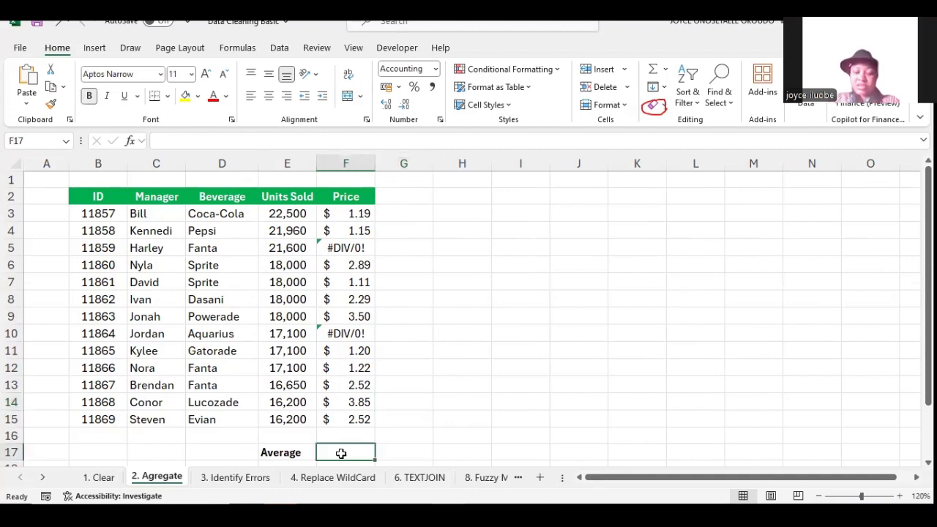
type("=AVER")
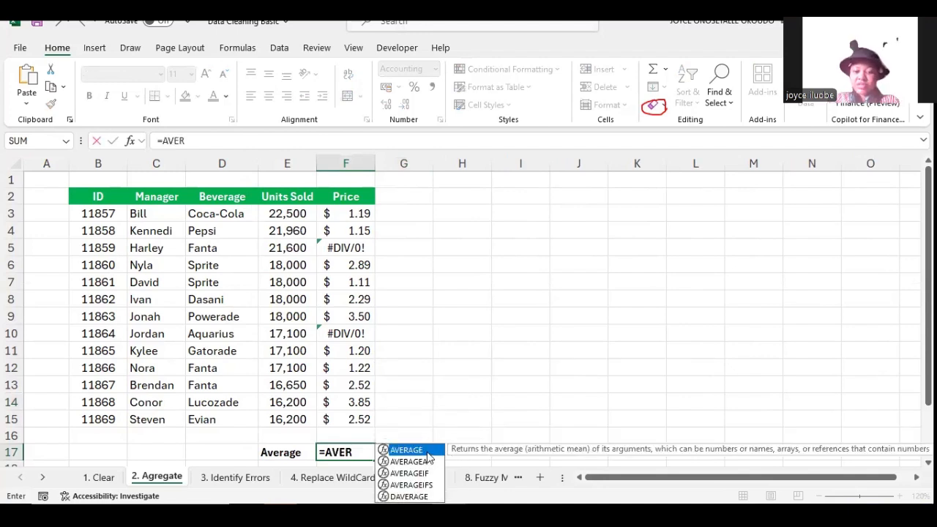
double_click(428, 452)
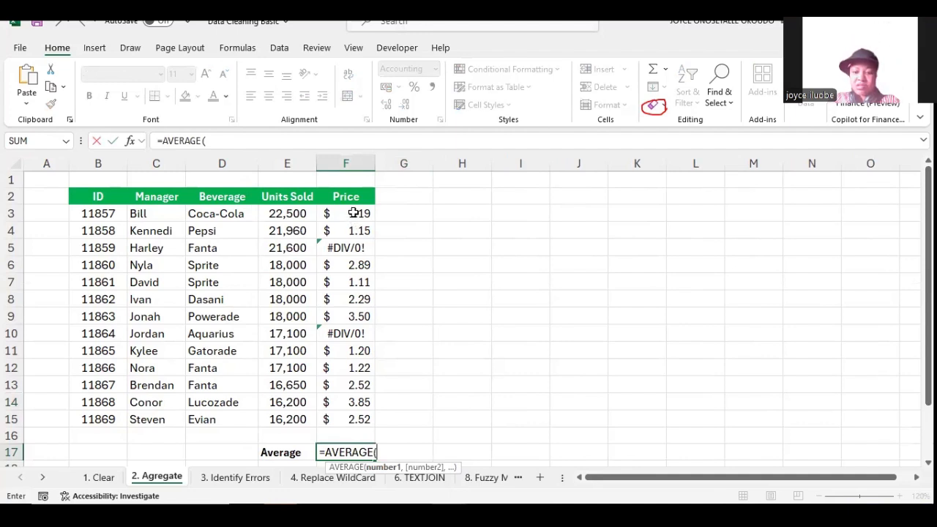
left_click_drag(353, 213, 356, 417)
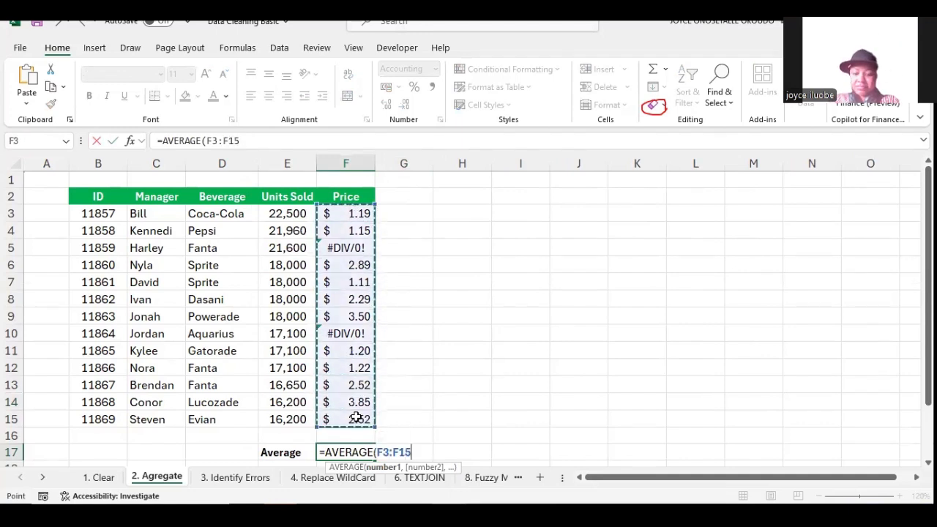
key("Return")
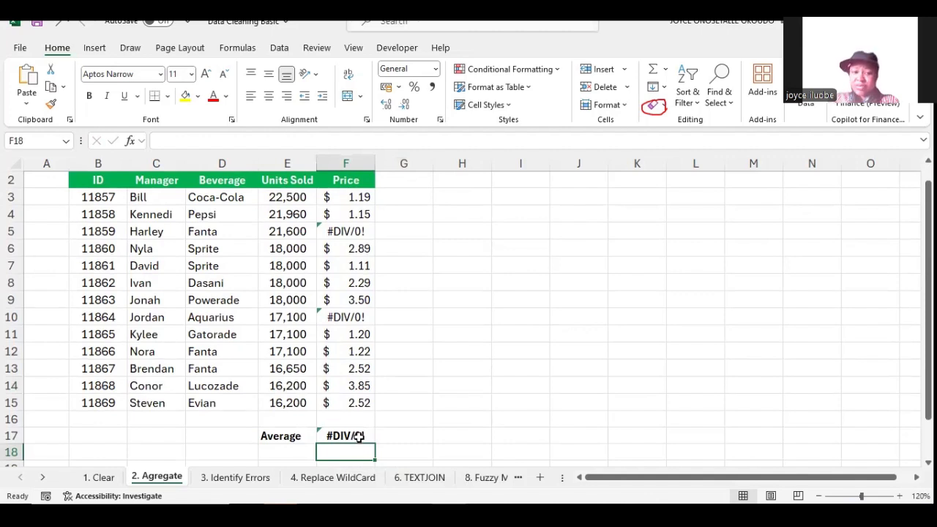
left_click(369, 230)
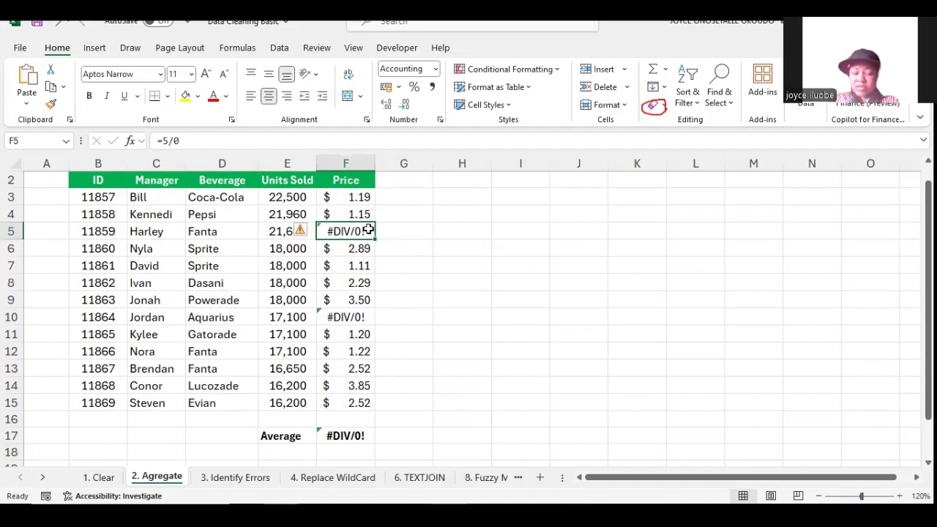
Replace the formula in F17 with =AGGREGATE(1,6,F3:F15) to average the prices while ignoring error values
left_click(350, 437)
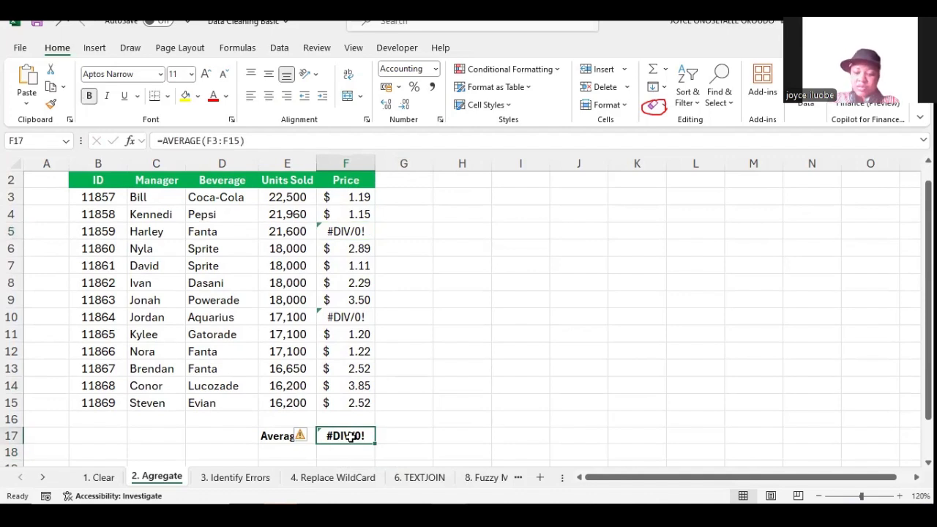
type("=AGG")
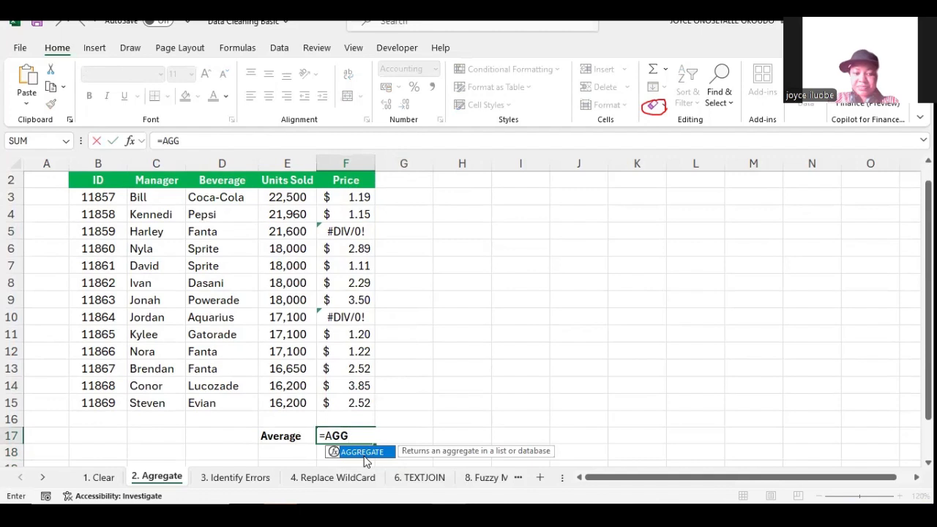
double_click(363, 456)
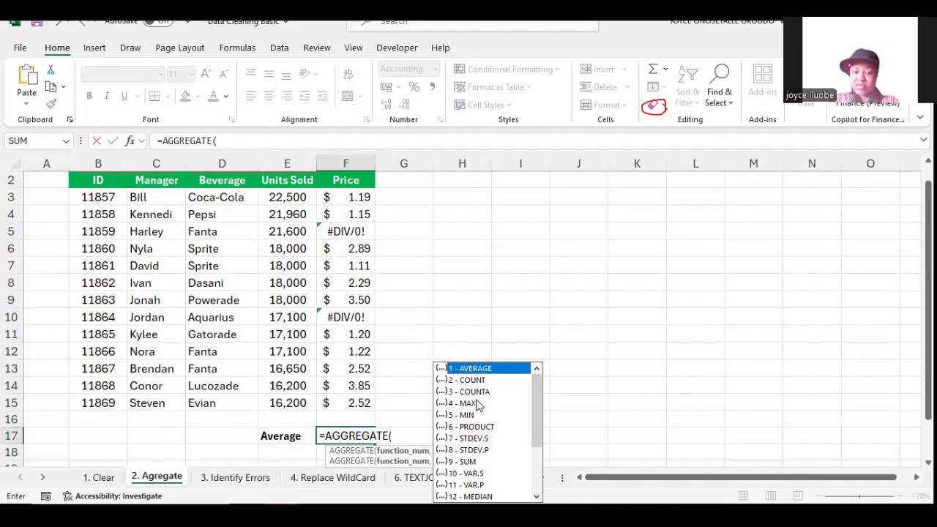
double_click(472, 370)
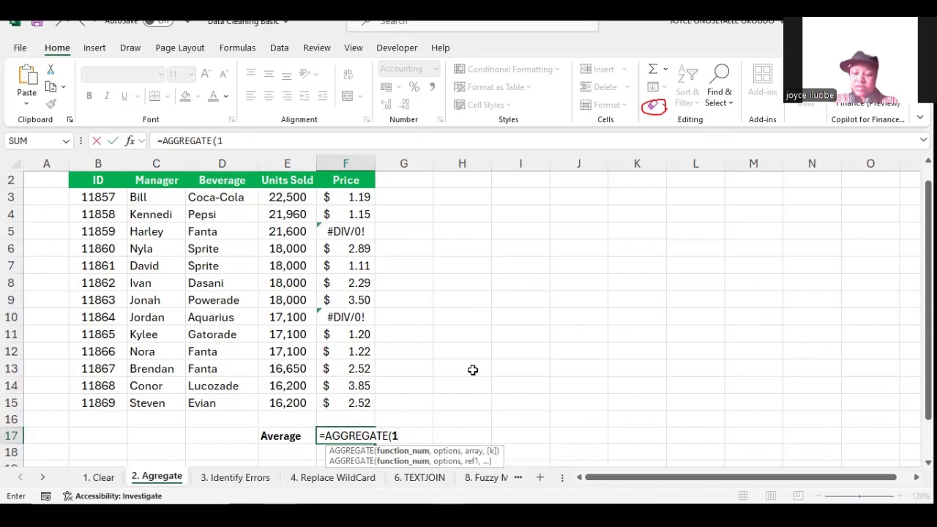
type(",")
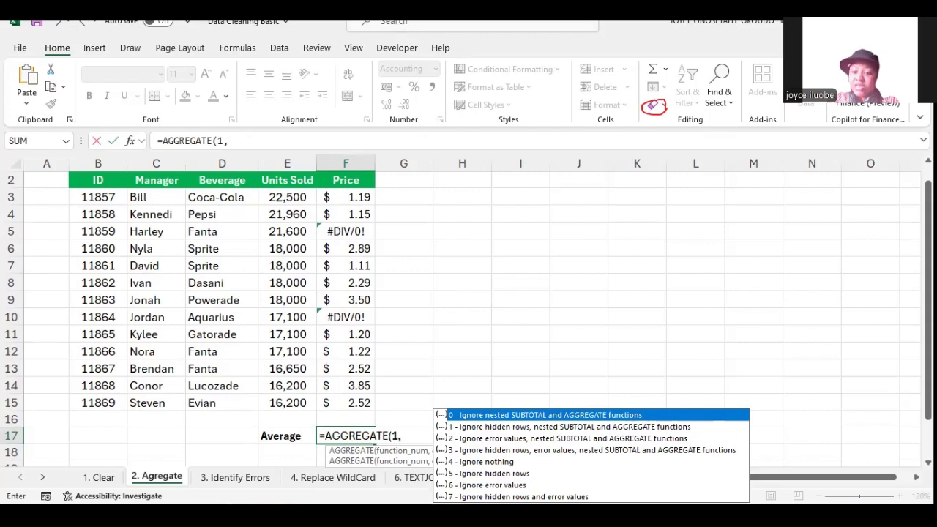
type("6,")
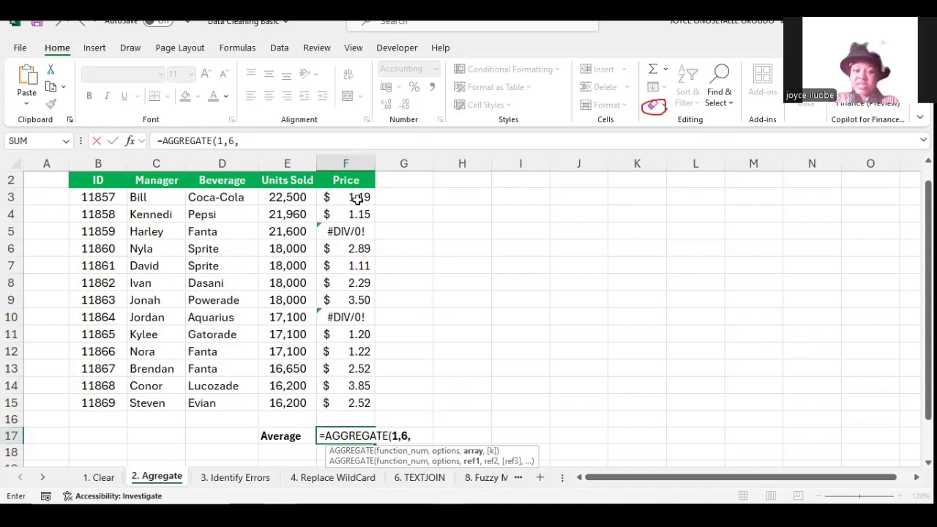
left_click_drag(356, 199, 364, 404)
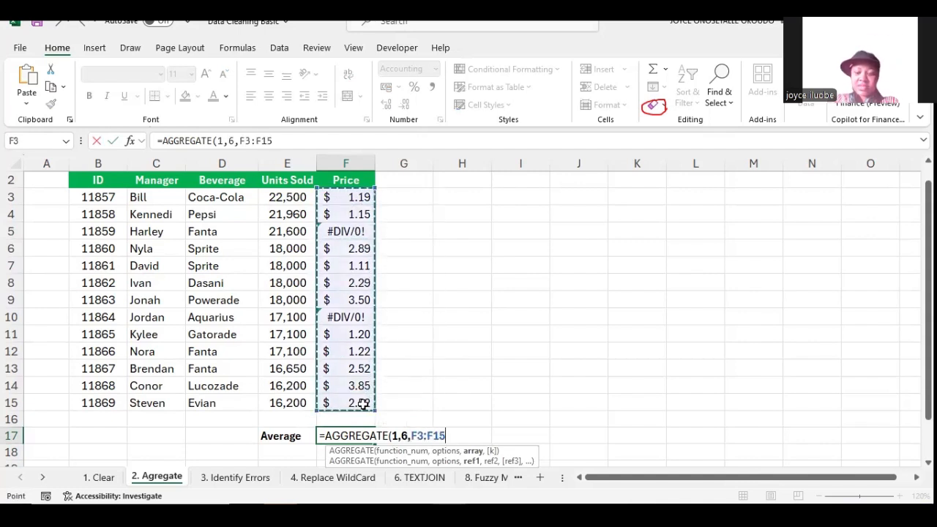
key("Return")
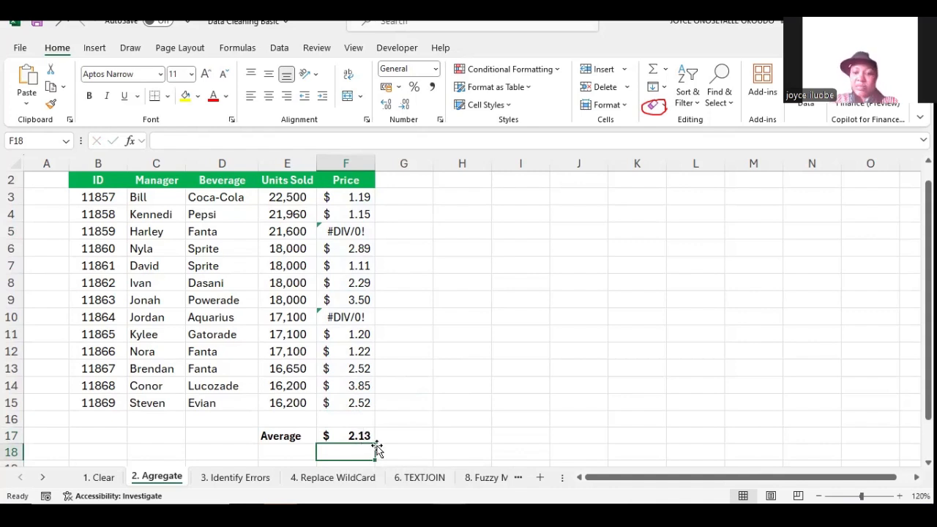
Select the whole data table on the 3. Identify Errors sheet, from the rank header in B2 through gdp_country, headers included
left_click(258, 479)
left_click(257, 479)
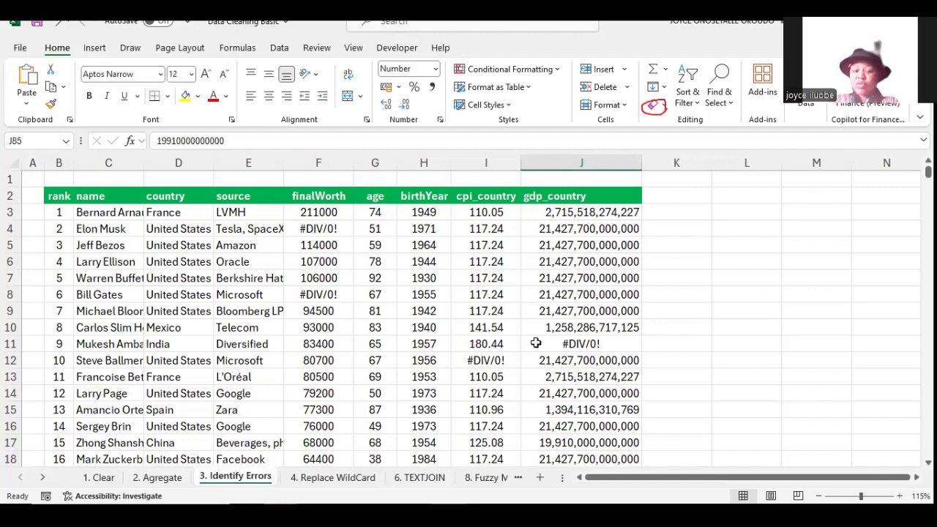
left_click(61, 200)
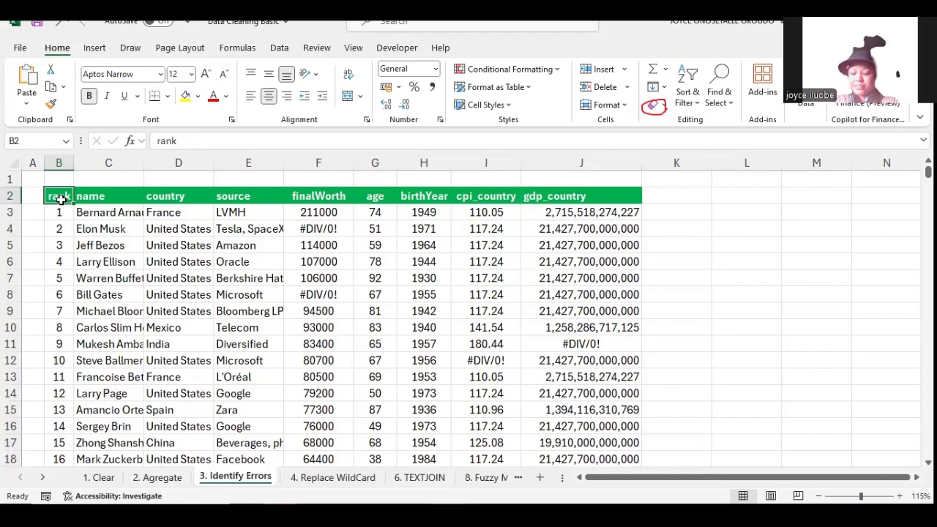
key("ctrl+shift+Right")
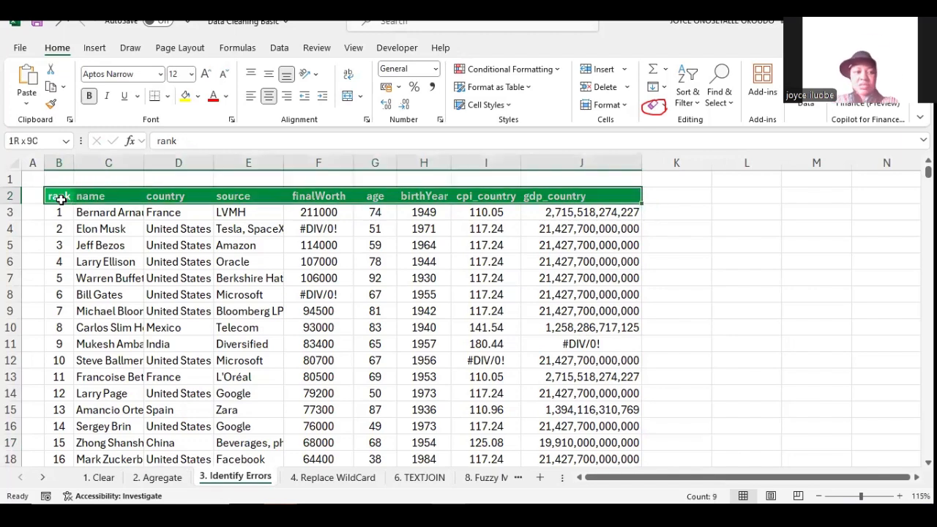
key("ctrl+shift+Down")
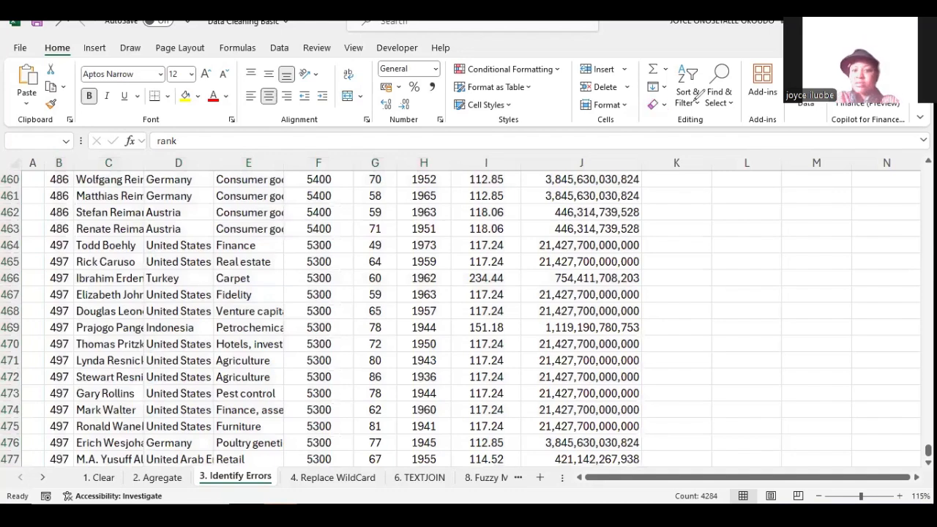
Use Go To Special to select only the table's formula cells that return errors, and fill them with yellow
mouse_move(732, 57)
left_mouse_down()
mouse_move(716, 62)
mouse_move(707, 99)
mouse_move(731, 117)
mouse_move(742, 102)
left_mouse_up()
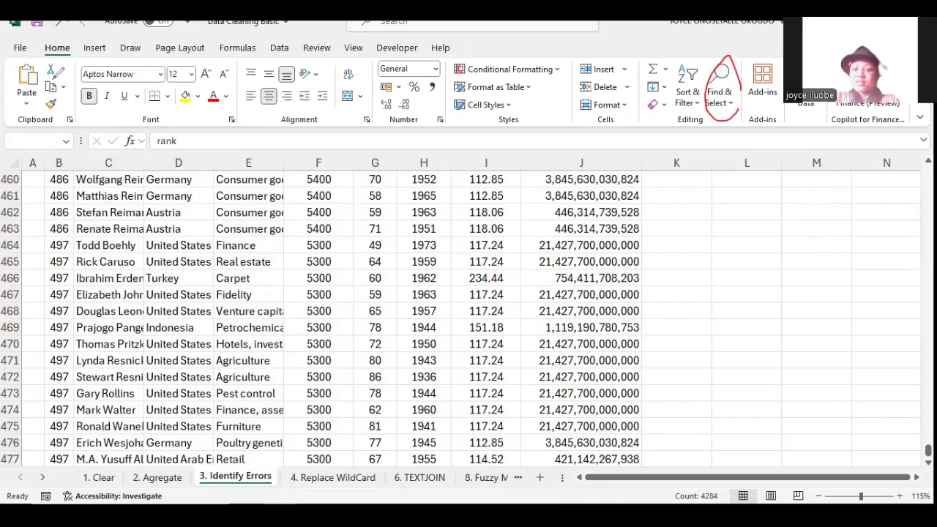
left_click(733, 108)
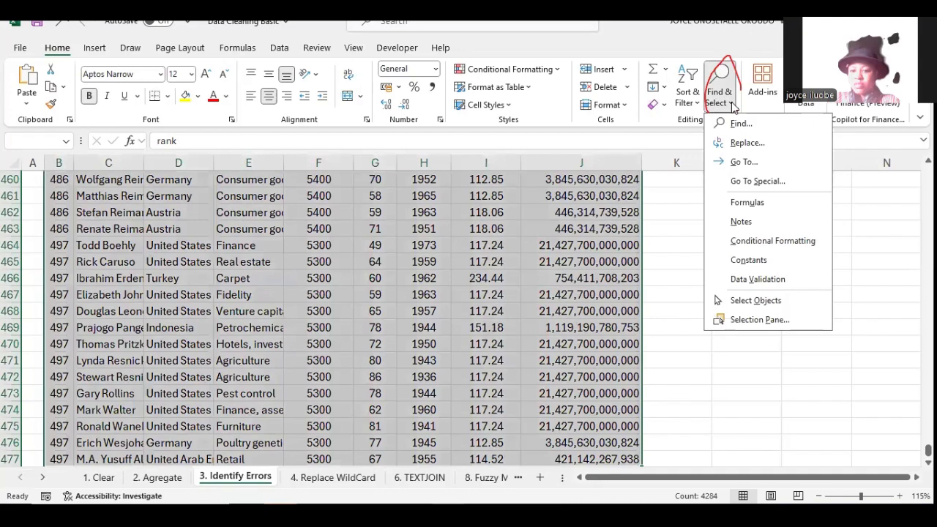
left_click(775, 180)
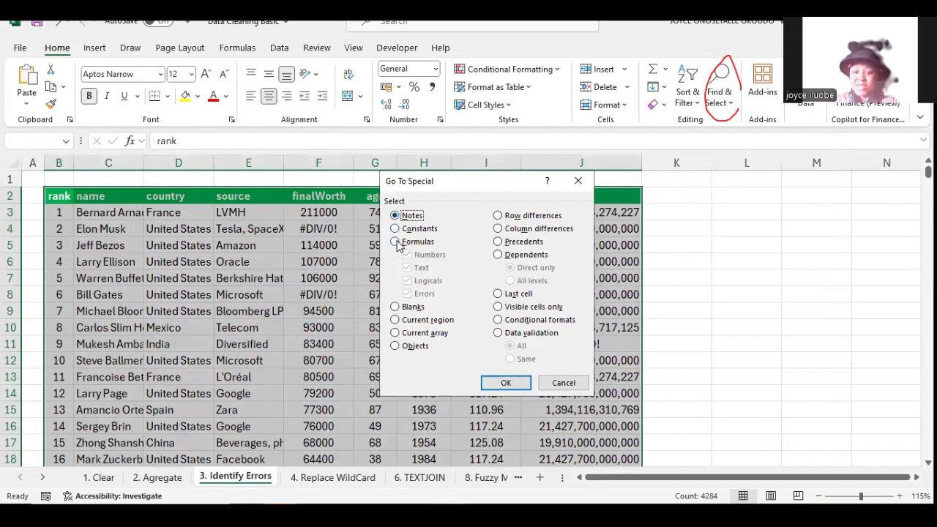
left_click(396, 243)
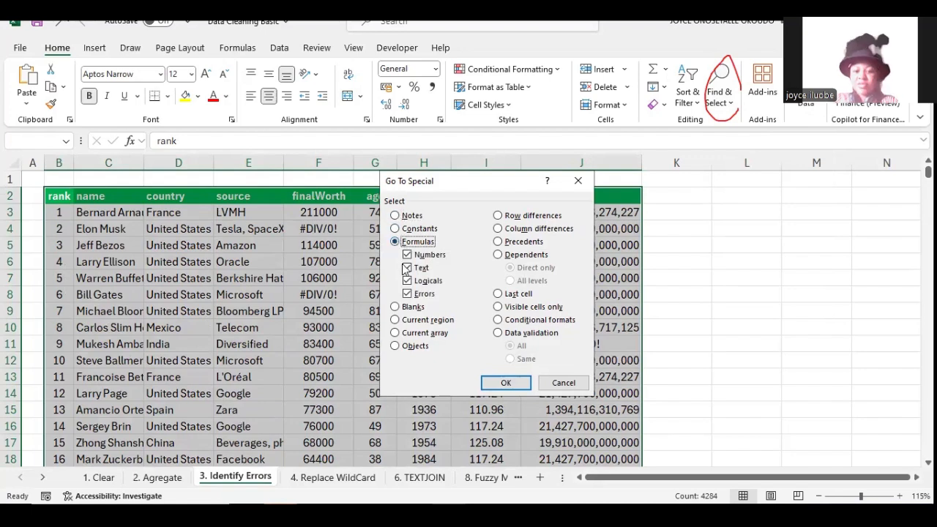
left_click(407, 255)
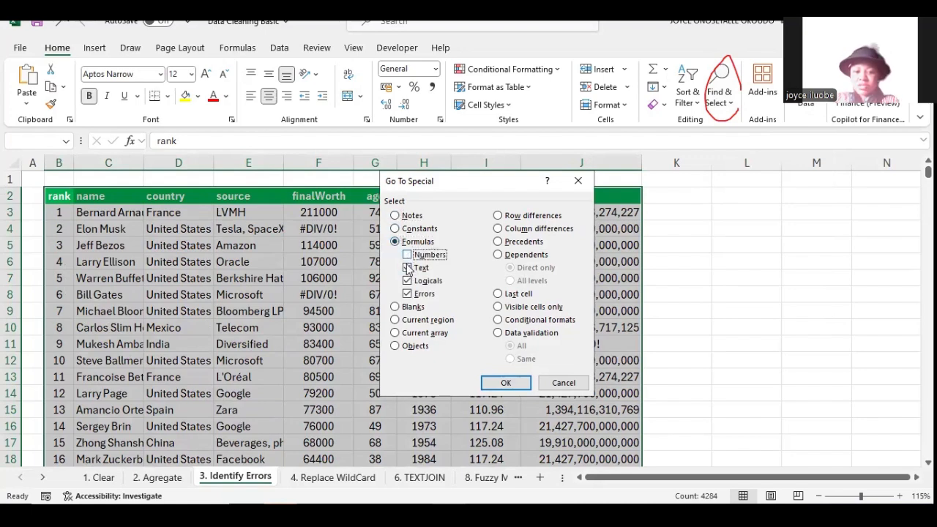
left_click(407, 268)
left_click(407, 282)
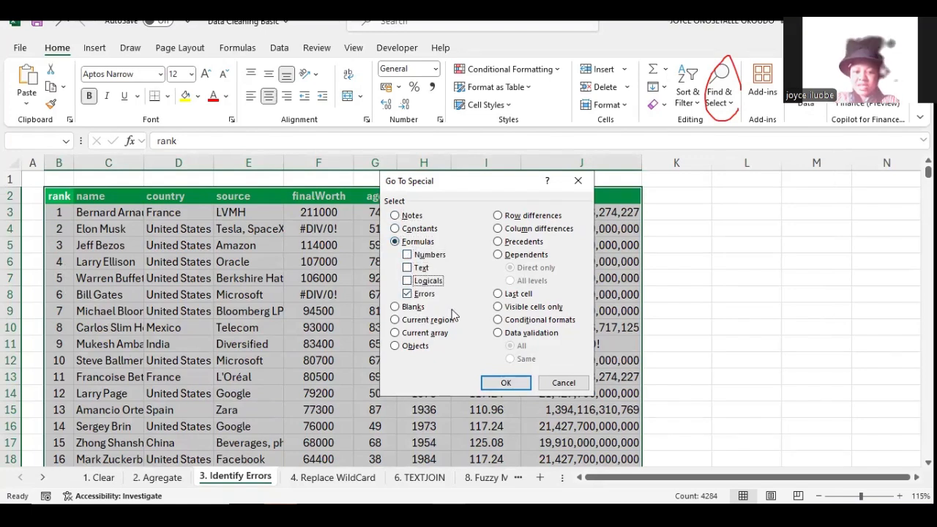
left_click(502, 382)
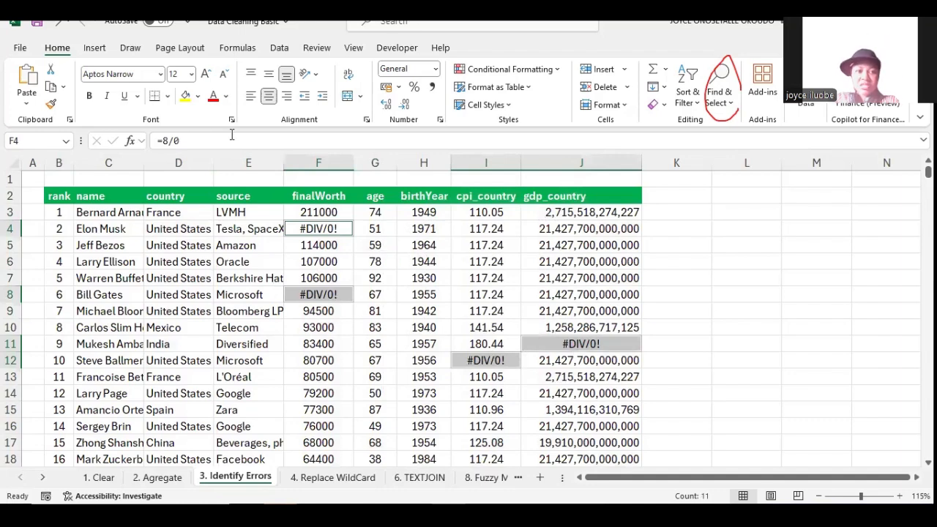
left_click(186, 101)
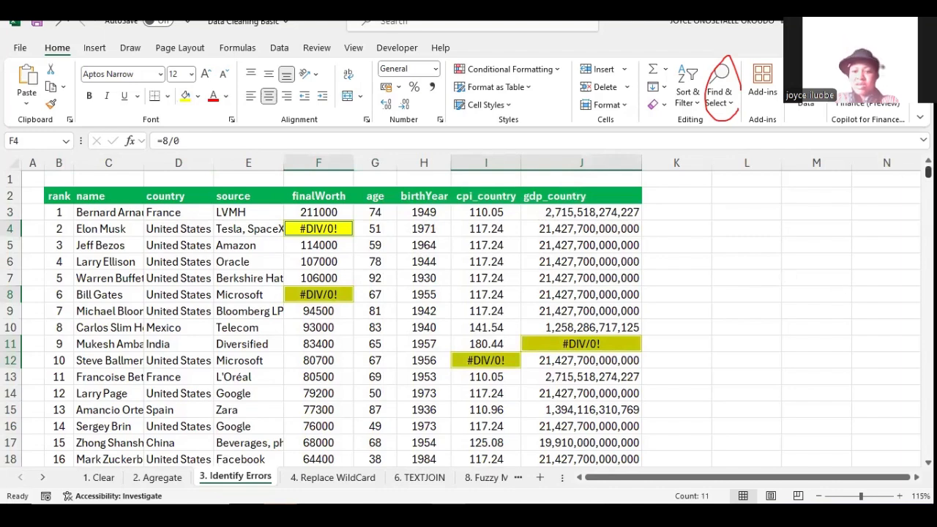
Open the 4. Replace WildCard sheet and examine the ampersand and the text following it in name cell C4
left_click(339, 478)
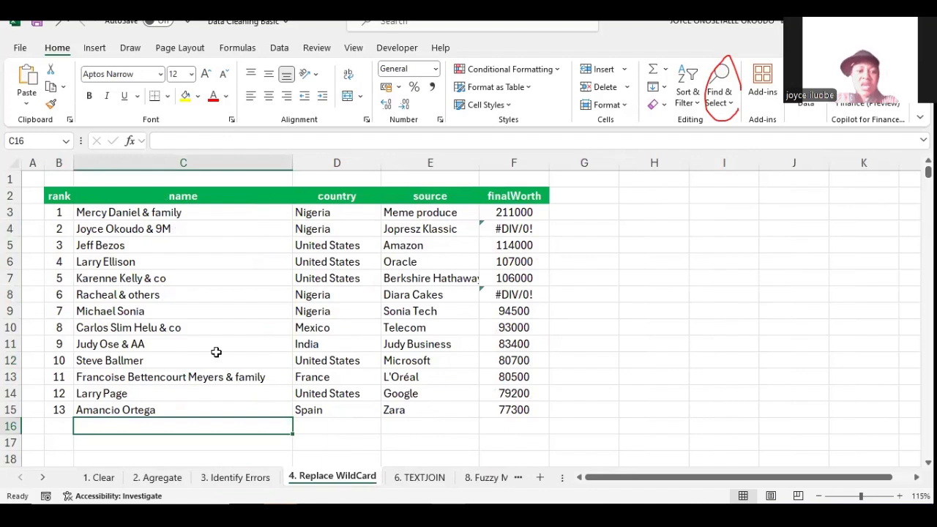
double_click(153, 229)
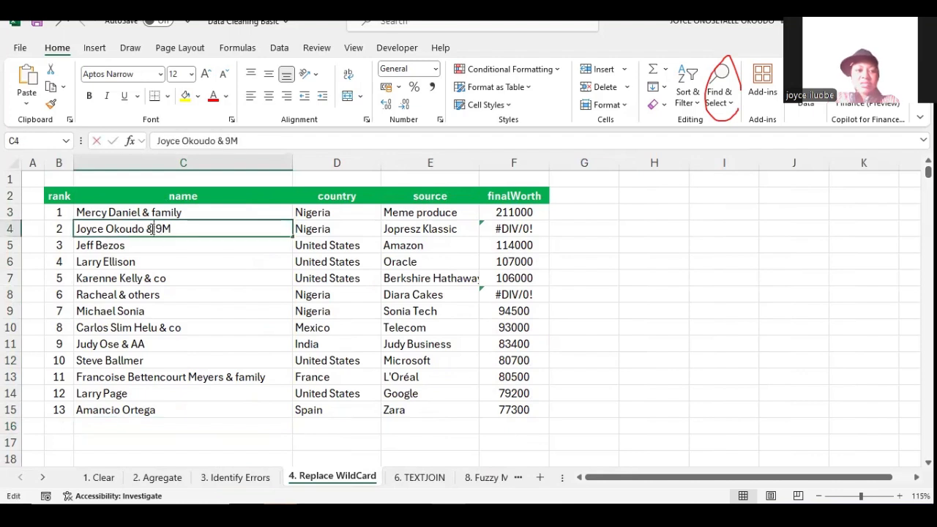
left_click_drag(149, 229, 173, 231)
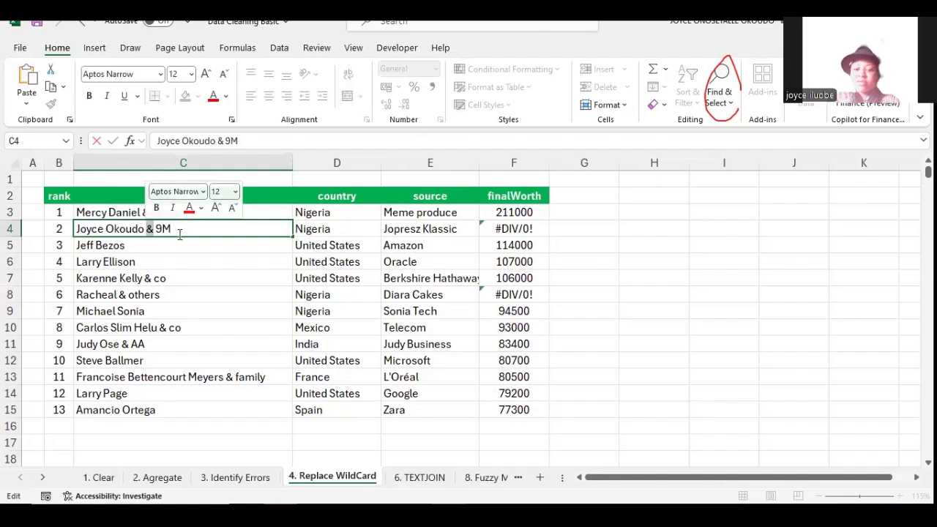
left_click(108, 211)
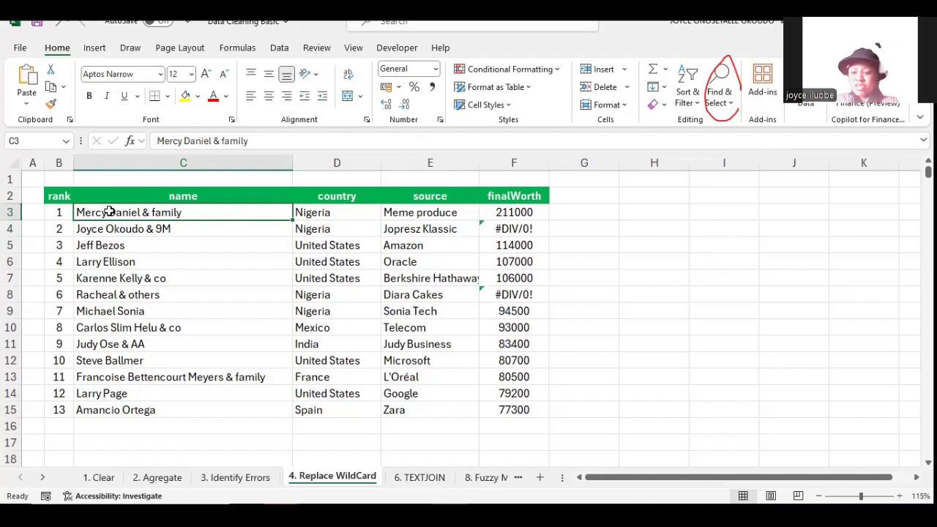
Replace all matches of &* with nothing to strip the ampersand and everything after it from the name column
left_click(732, 108)
left_click(741, 147)
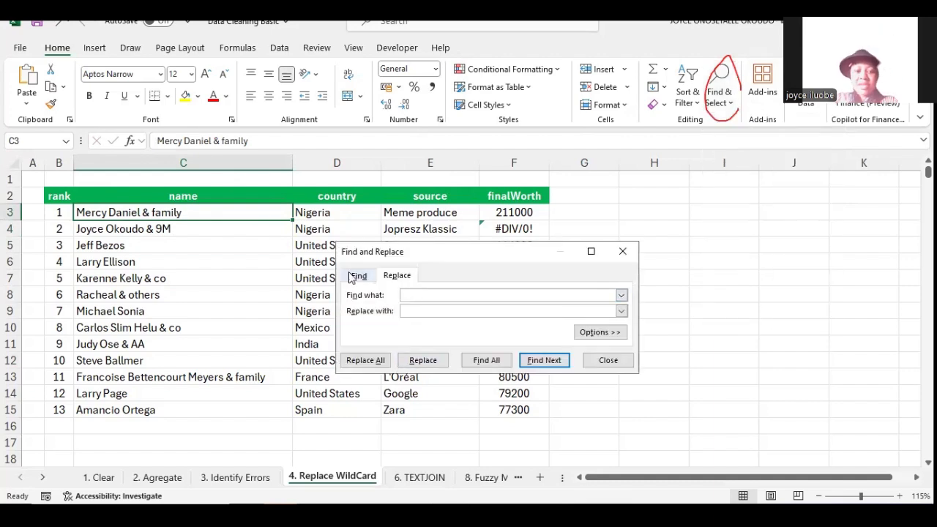
type("&")
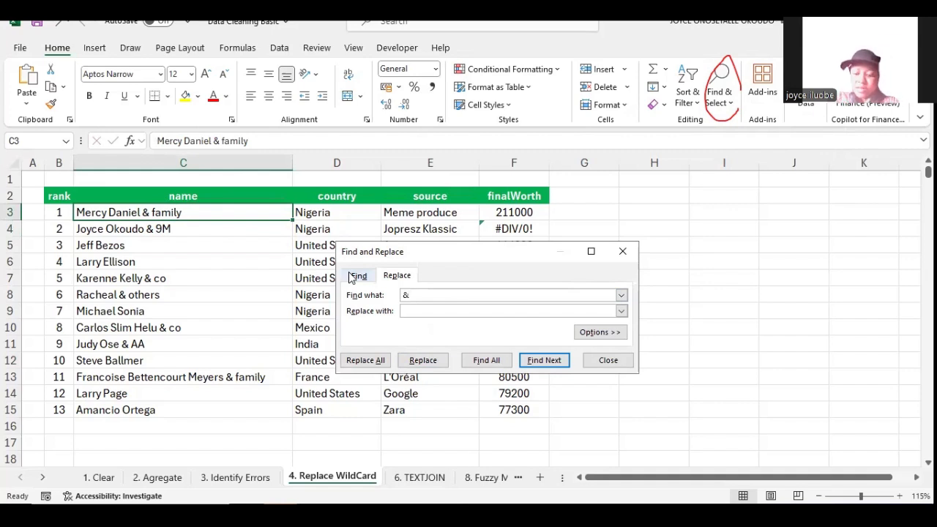
type("*")
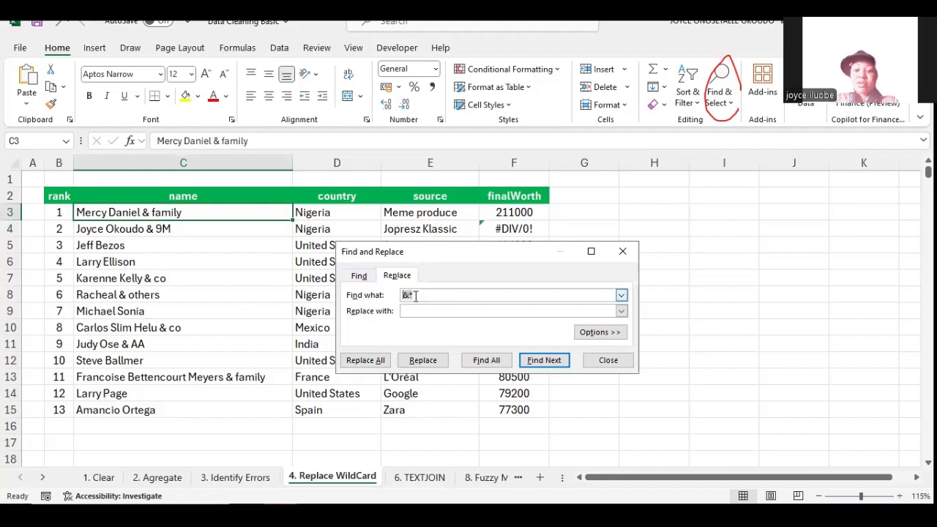
left_click(420, 308)
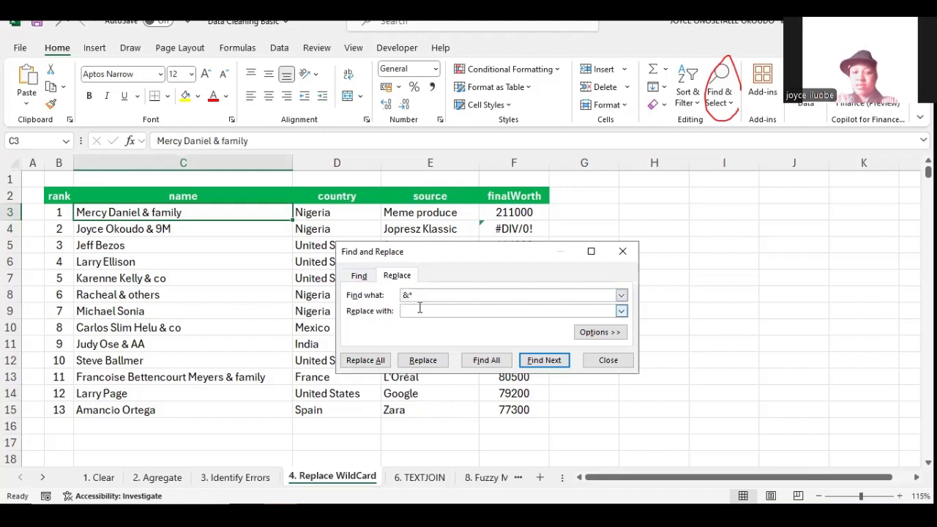
left_click(412, 295)
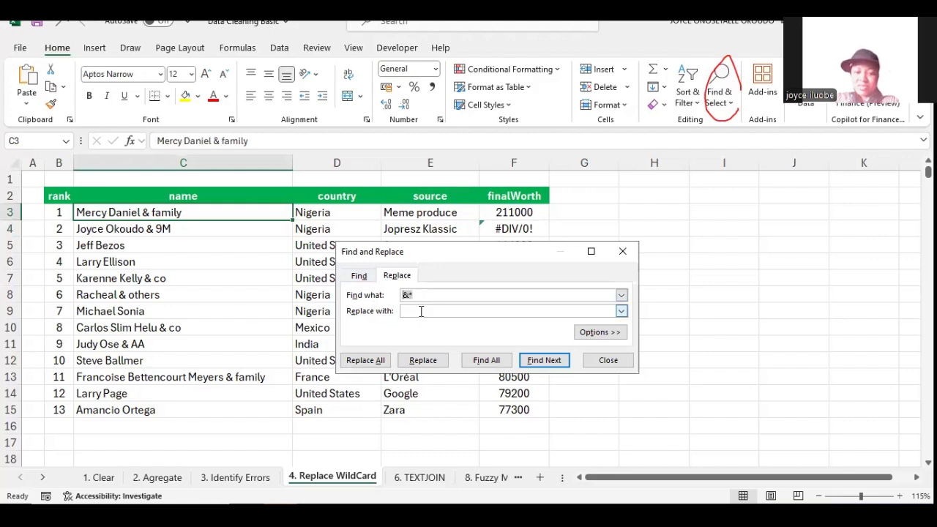
left_click(419, 295)
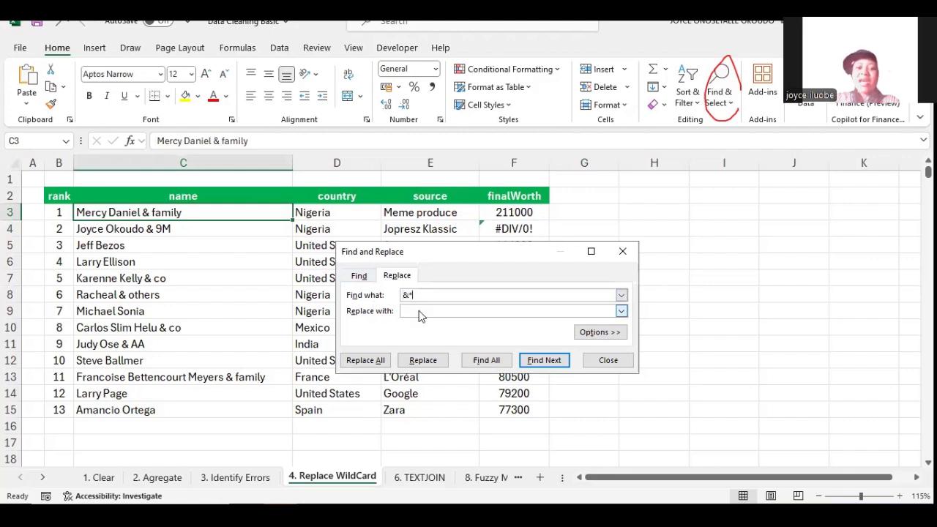
left_click(419, 312)
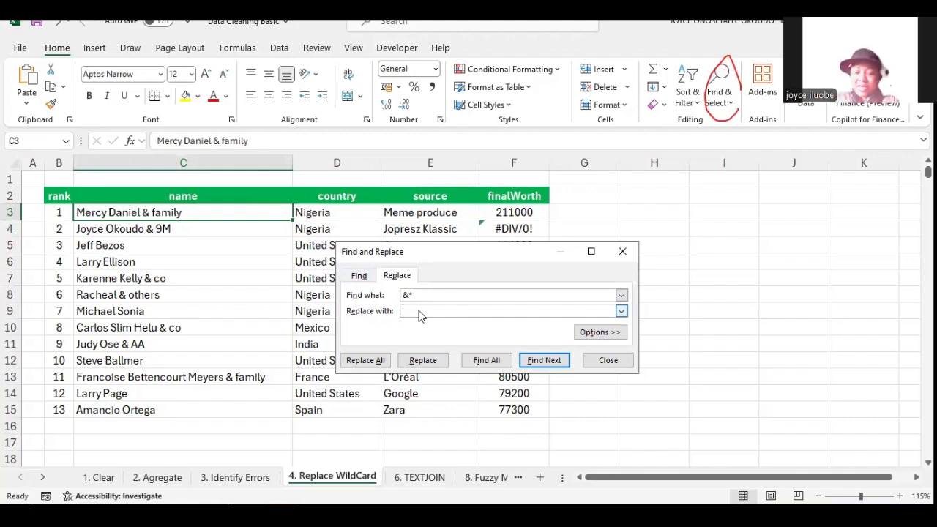
left_click(361, 360)
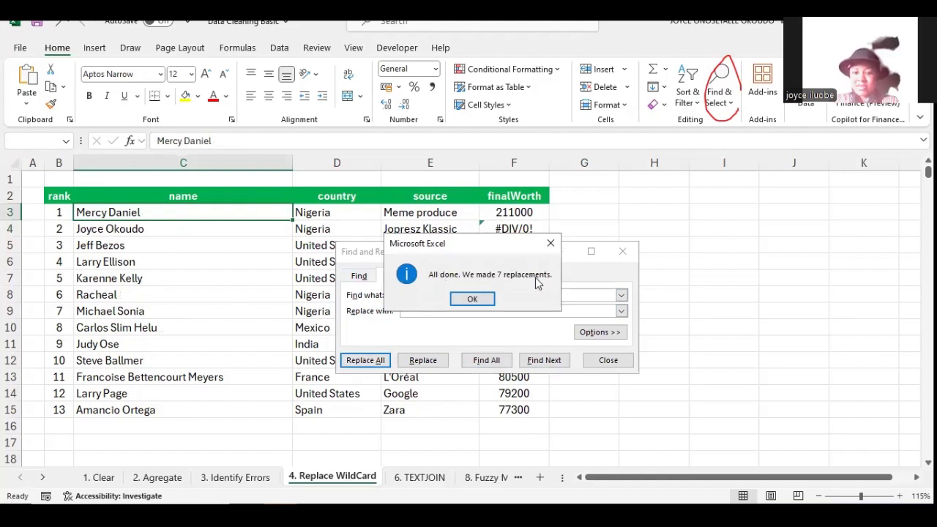
left_click(474, 299)
left_click(605, 366)
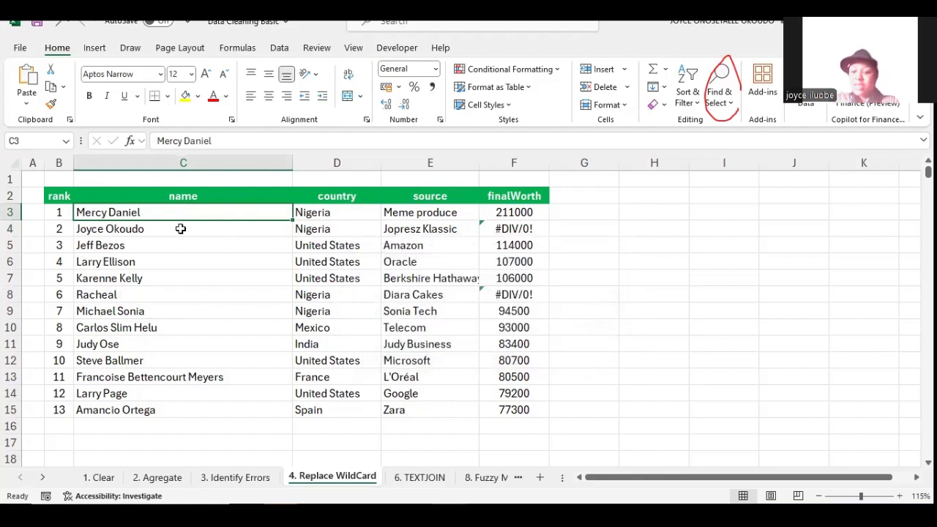
Start a TEXTJOIN formula in H3 of the 6. TEXTJOIN sheet, under Join all Date as one
left_click(417, 477)
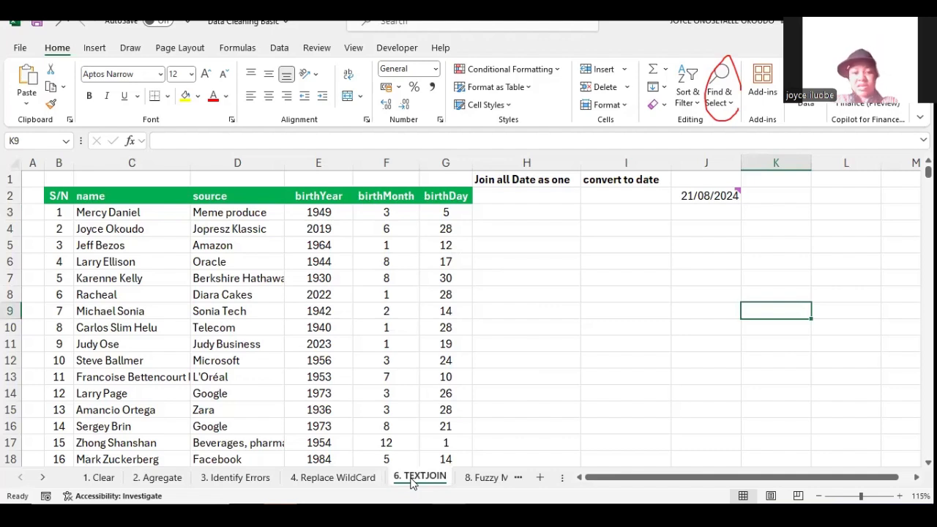
left_click(505, 213)
type("=")
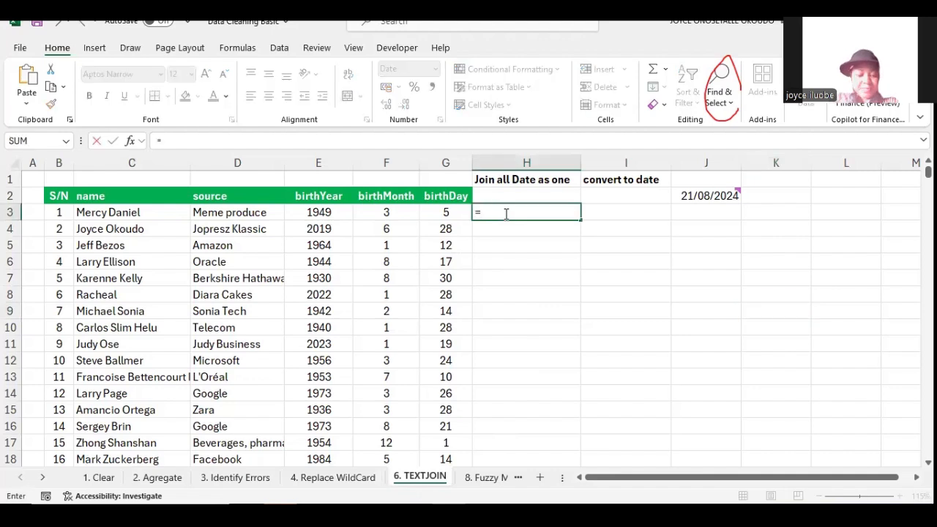
type("TEXT")
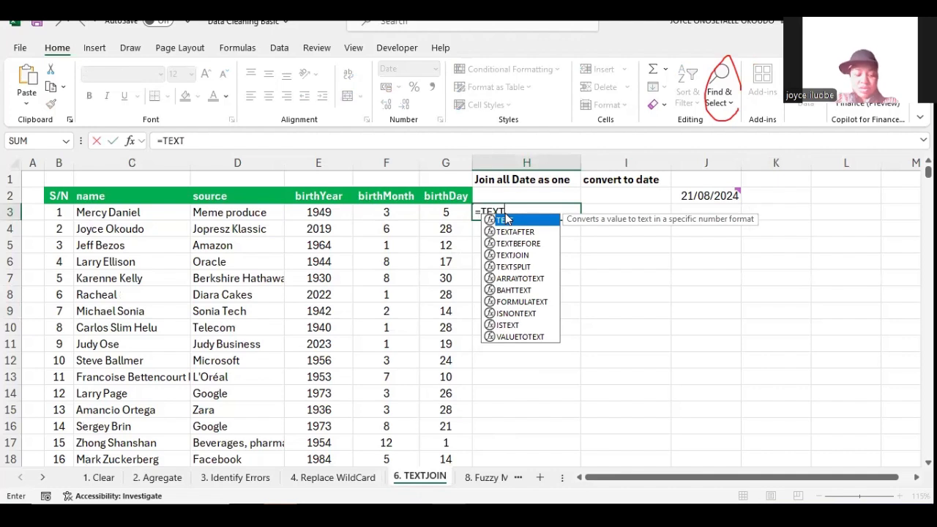
type("F")
key("BackSpace")
type("J")
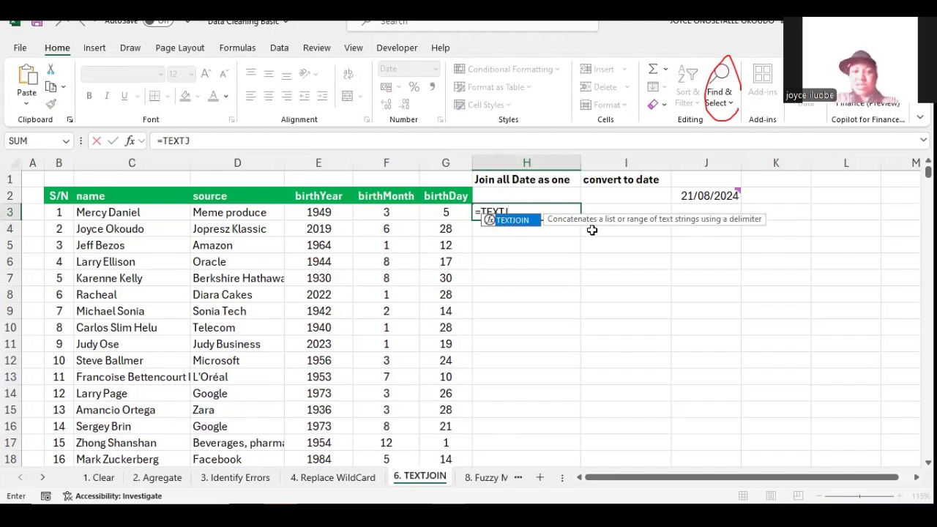
double_click(523, 220)
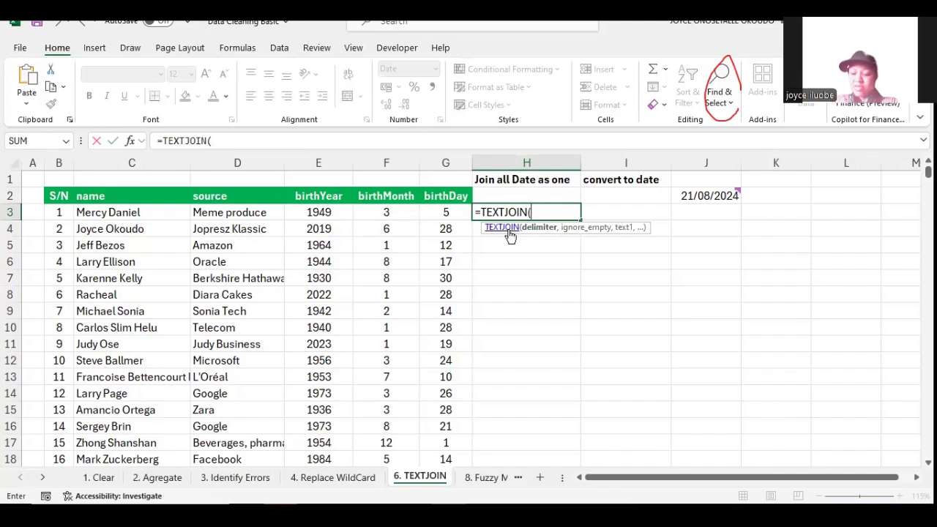
Set the TEXTJOIN delimiter to "/" and the ignore_empty argument to TRUE
type("\"")
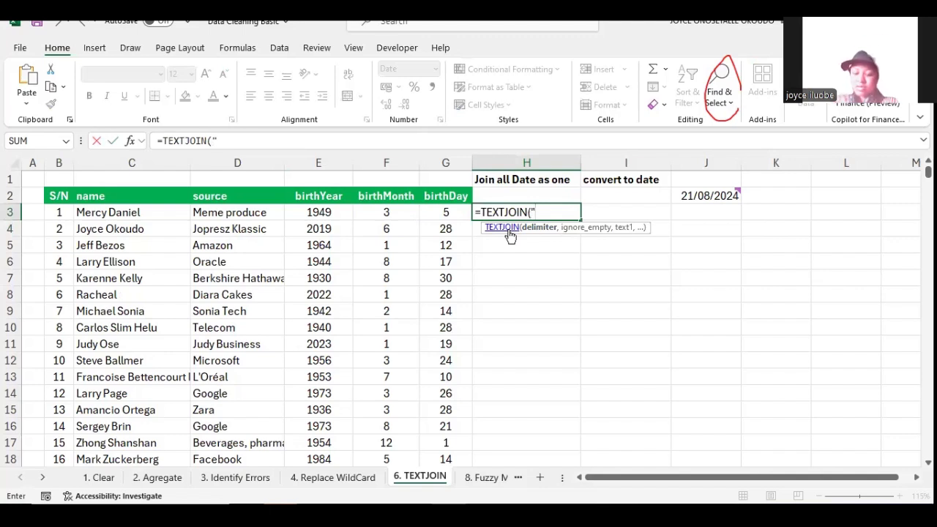
type("?")
key("BackSpace")
type("/")
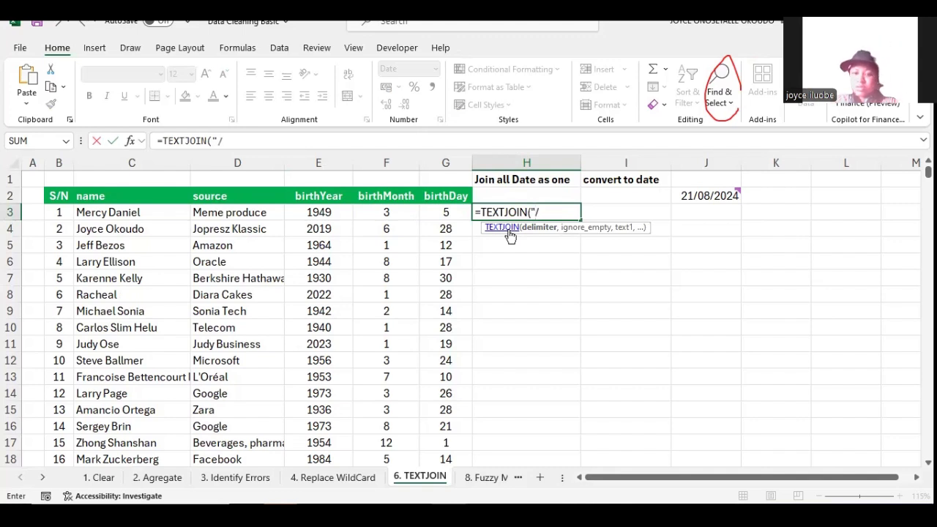
type("\",")
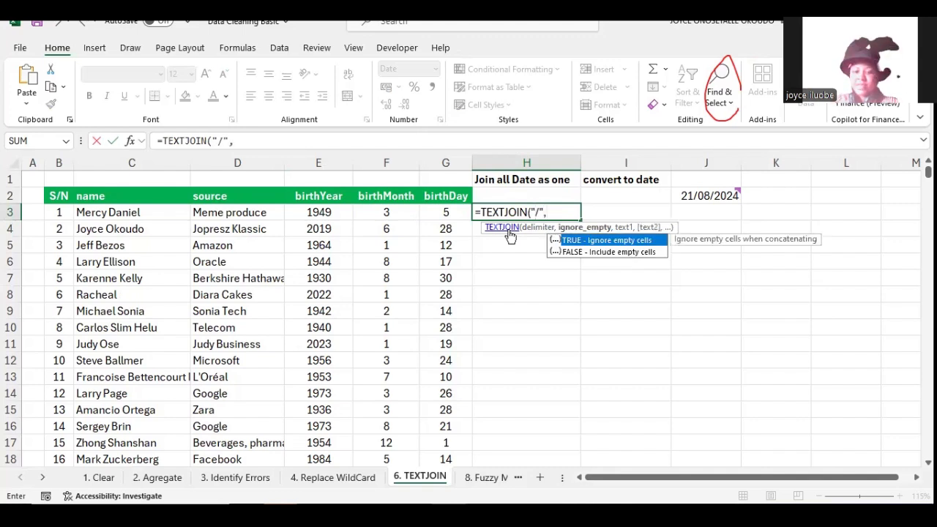
double_click(609, 240)
type(",")
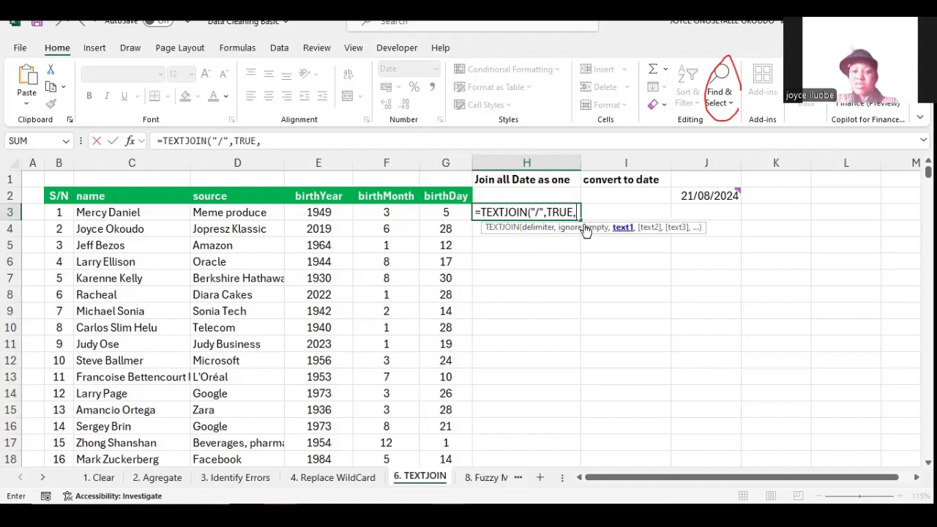
Add birthDay G3, birthMonth F3 and birthYear E3 as the texts to join, and complete the formula in H3
left_click(450, 212)
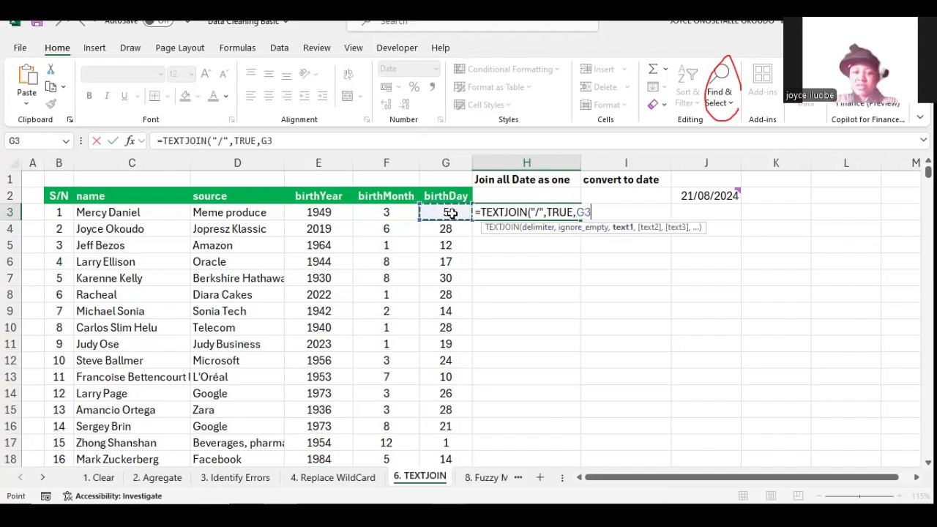
type(",")
left_click(403, 212)
type(",")
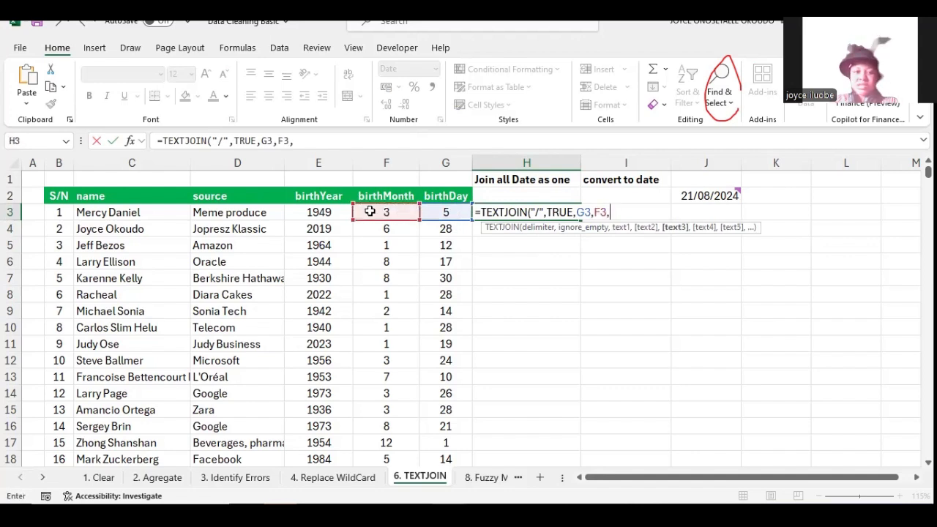
left_click(331, 212)
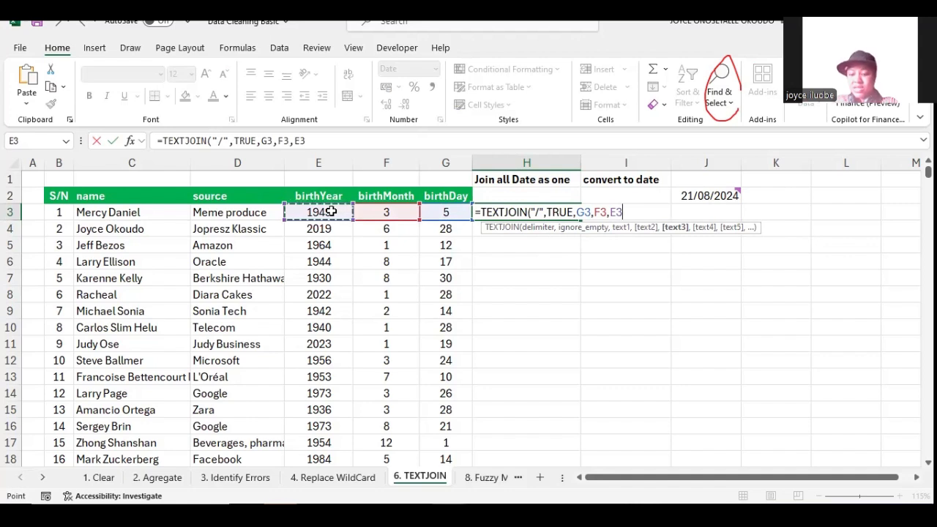
type(")")
key("Return")
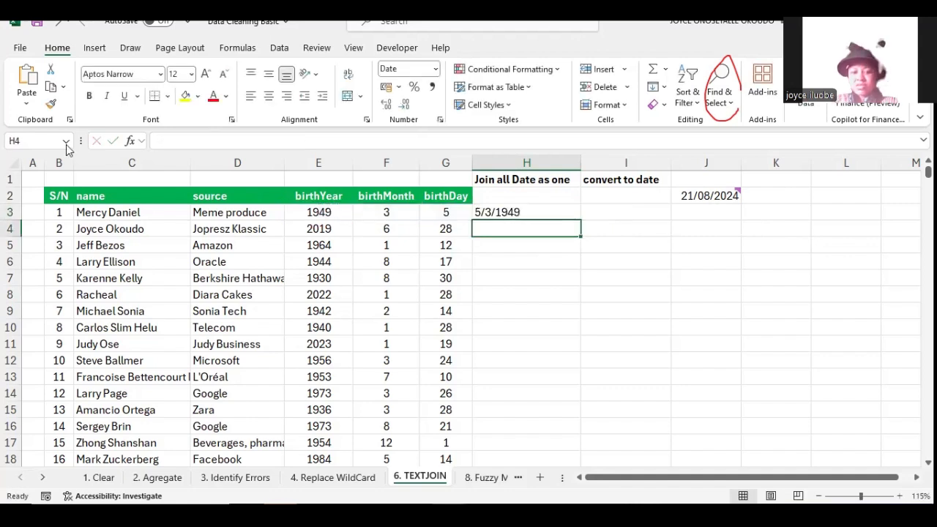
left_click(493, 211)
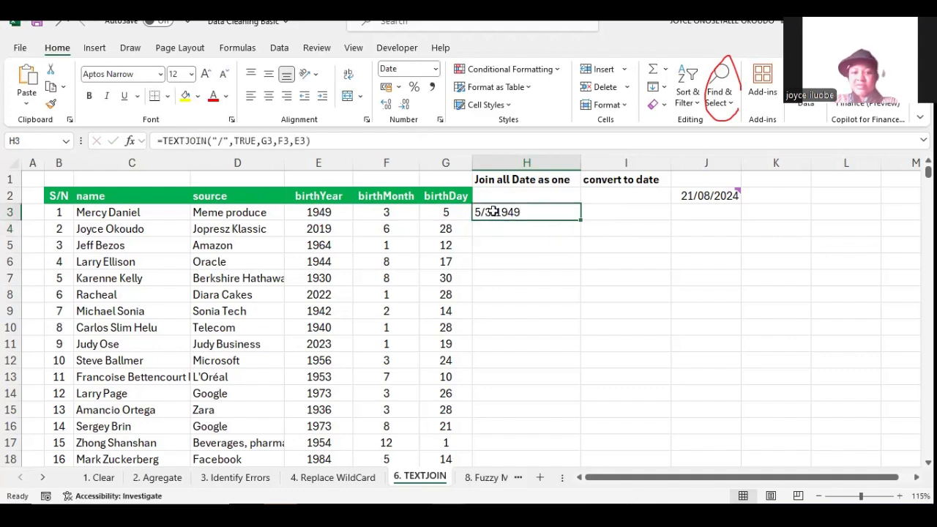
Fill the TEXTJOIN formula from H3 down the Join all Date as one column for all rows and review the joined entries
double_click(579, 218)
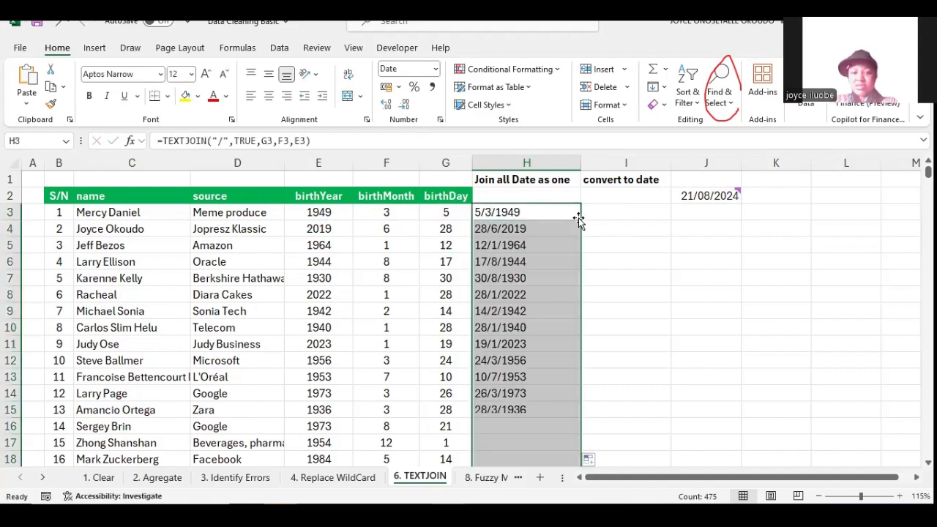
left_click(511, 229)
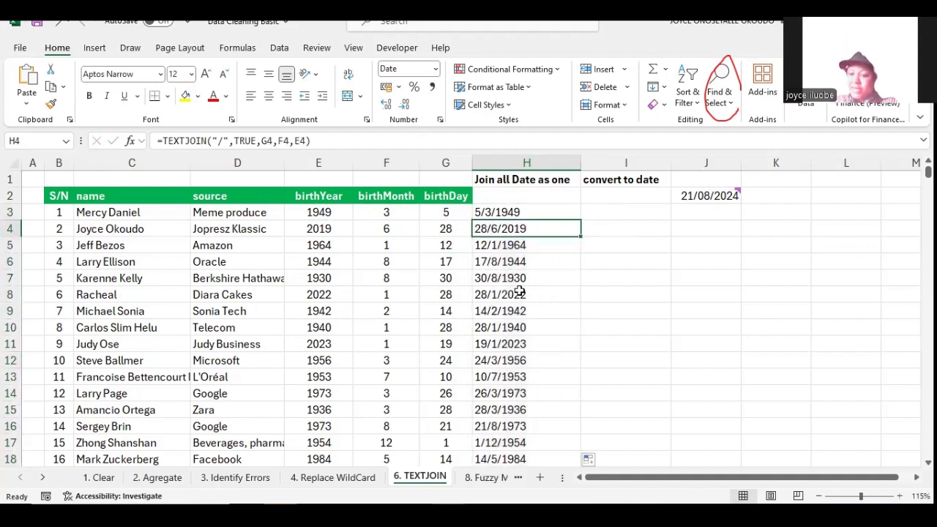
left_click(487, 212)
left_click_drag(209, 217, 209, 335)
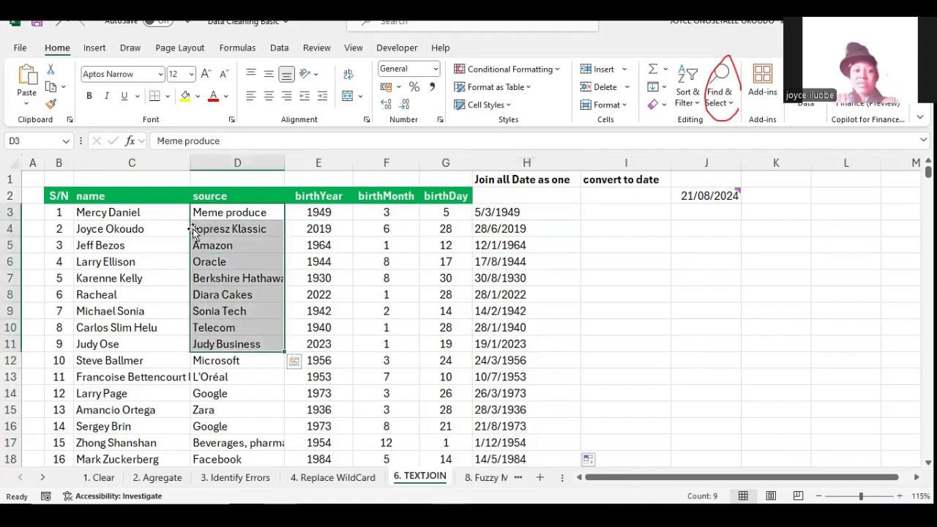
left_click_drag(119, 220, 119, 313)
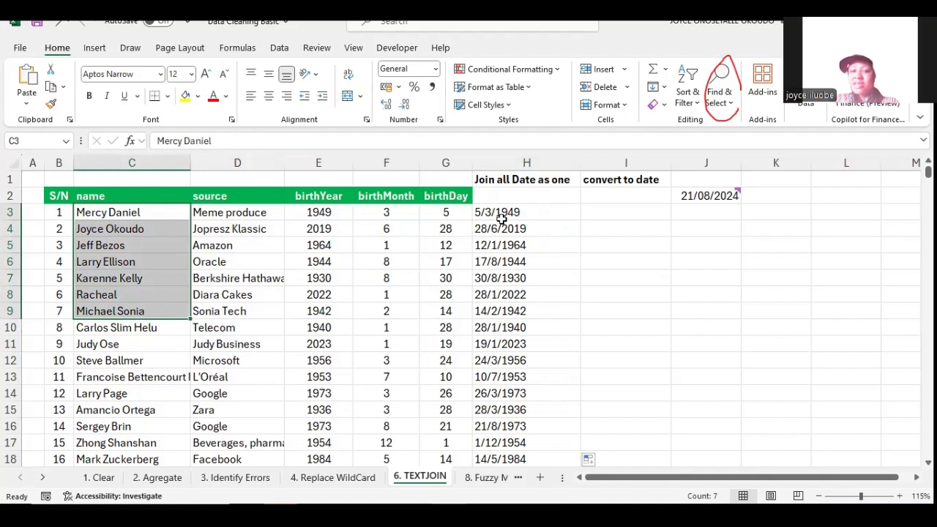
Try to apply the Short Date and Long Date formats to the joined text date in H4
left_click(538, 213)
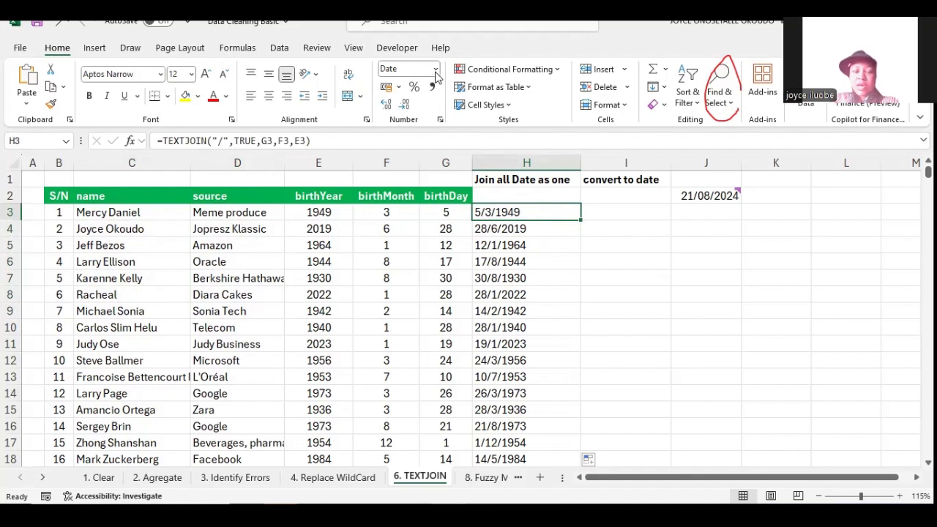
left_click(512, 228)
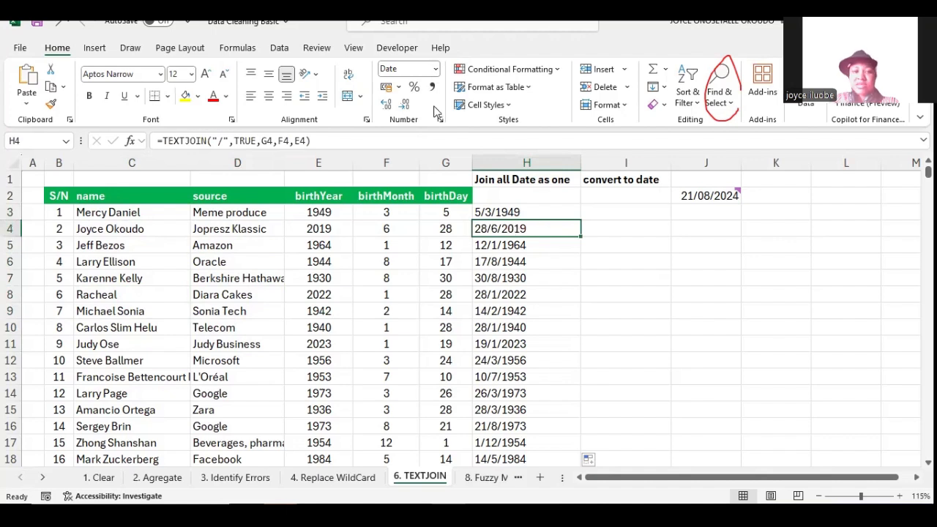
left_click(435, 69)
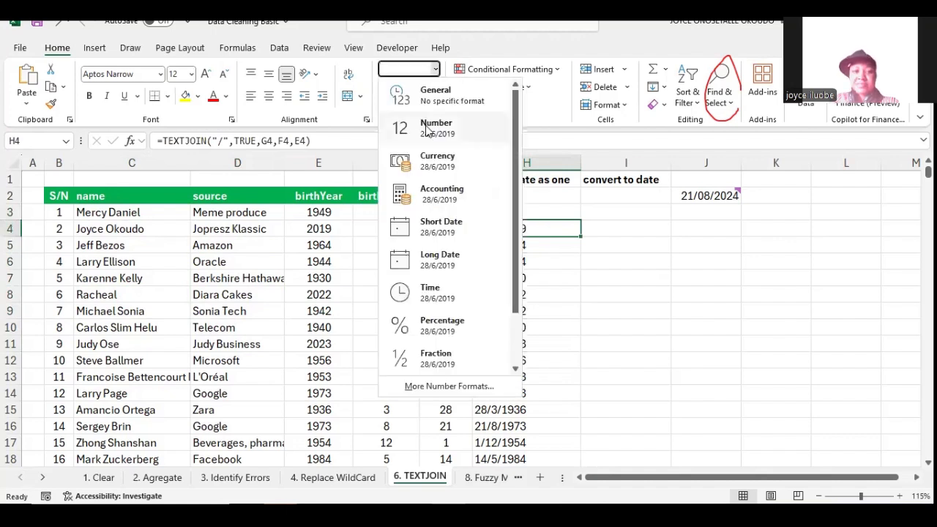
left_click(447, 232)
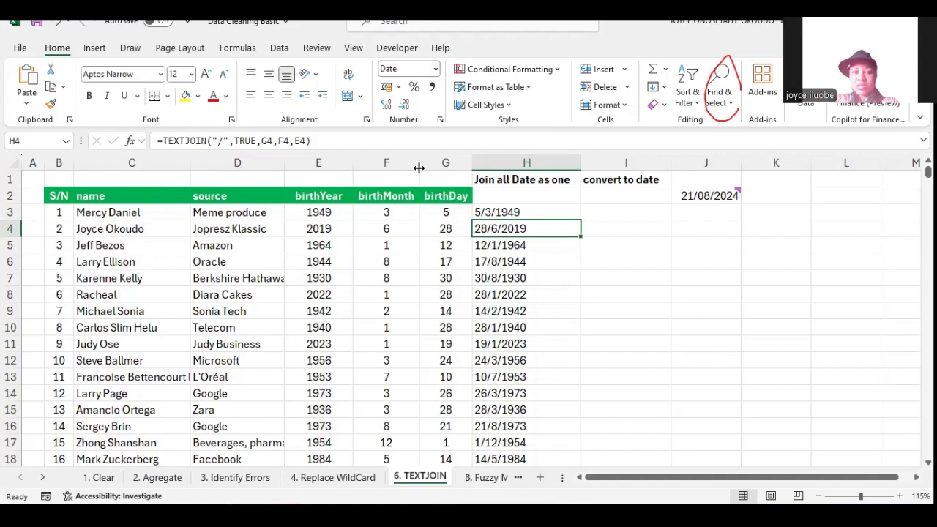
left_click(436, 69)
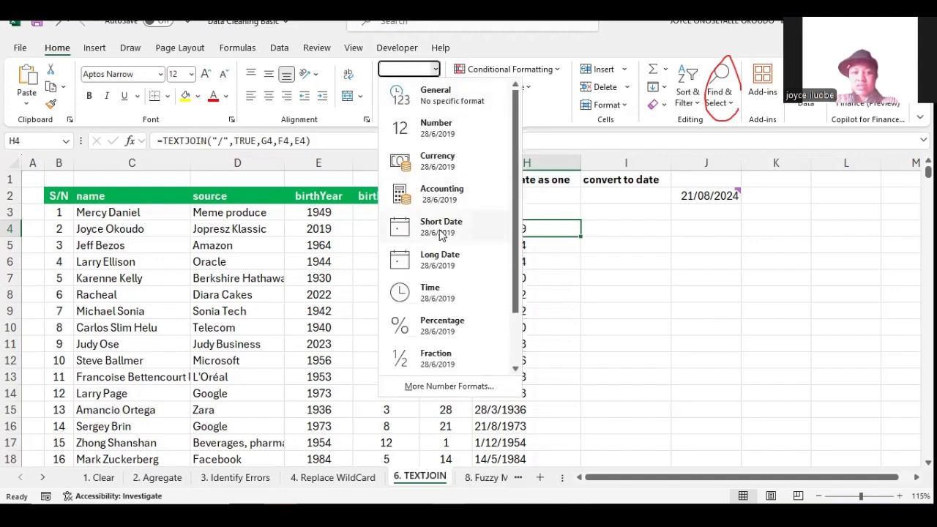
left_click(448, 257)
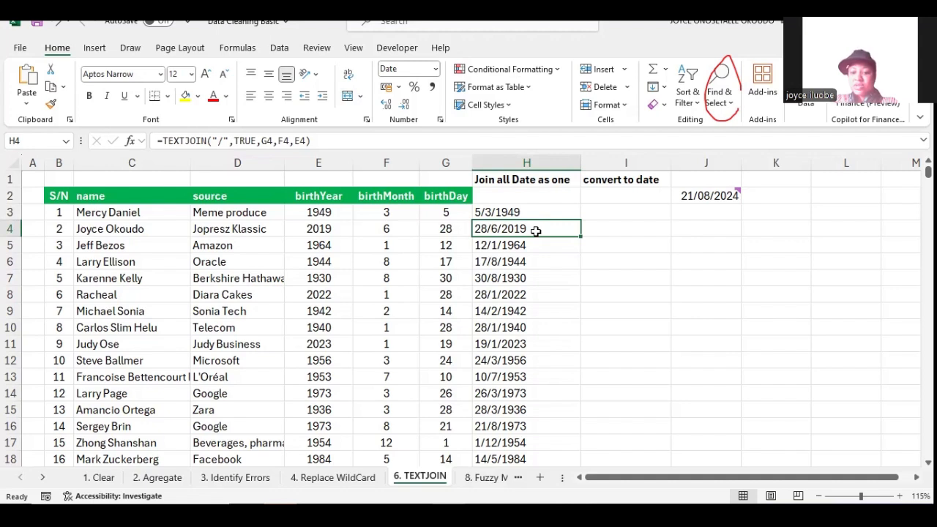
Wrap the TEXTJOIN formula in H3 in DATEVALUE, giving =DATEVALUE(TEXTJOIN("/",TRUE,G3,F3,E3))
left_click_drag(510, 210, 521, 262)
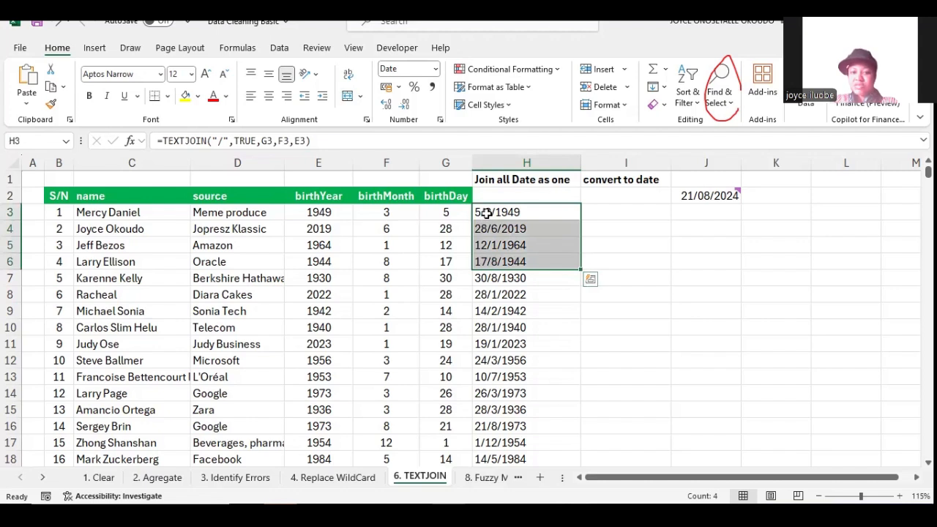
left_click(530, 218)
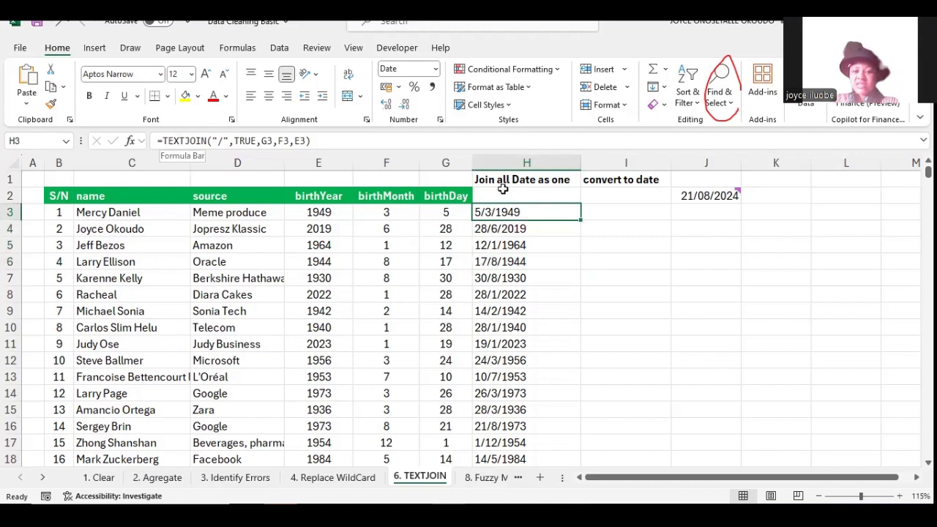
left_click_drag(505, 214, 540, 343)
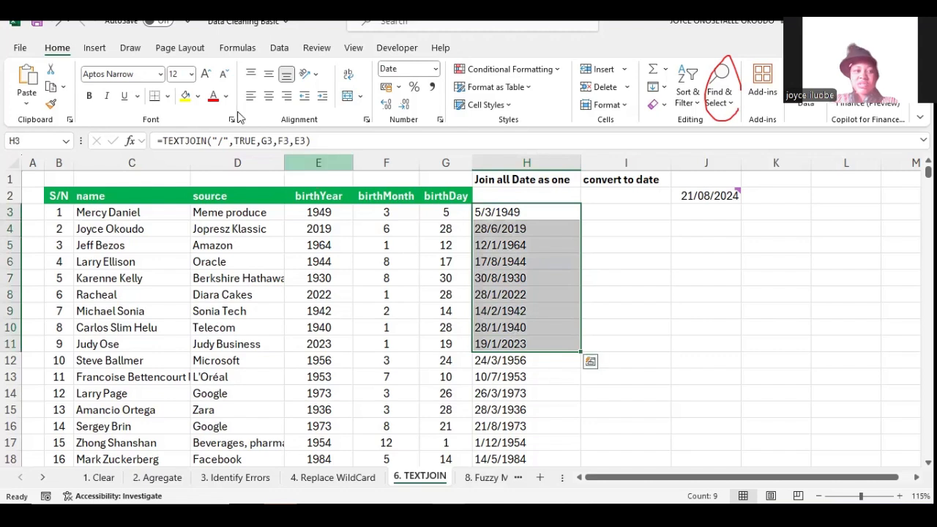
left_click(164, 140)
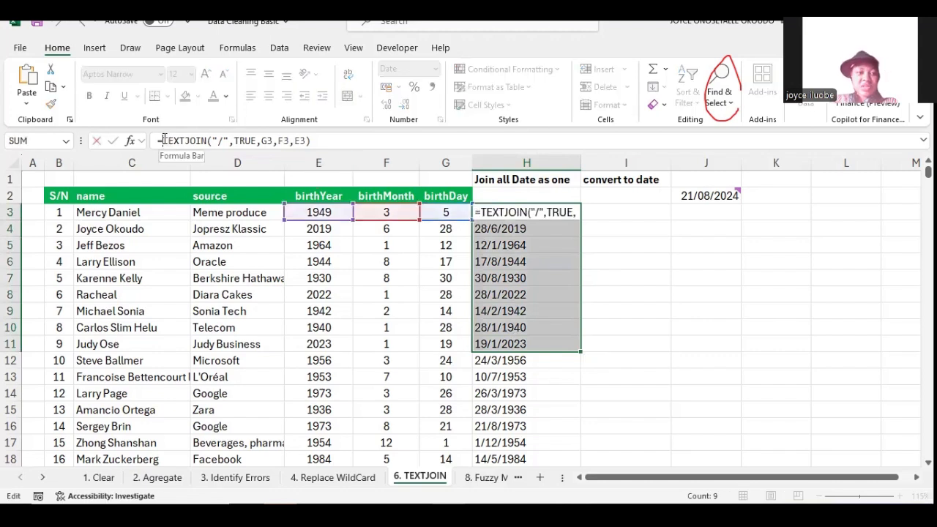
type("DATE")
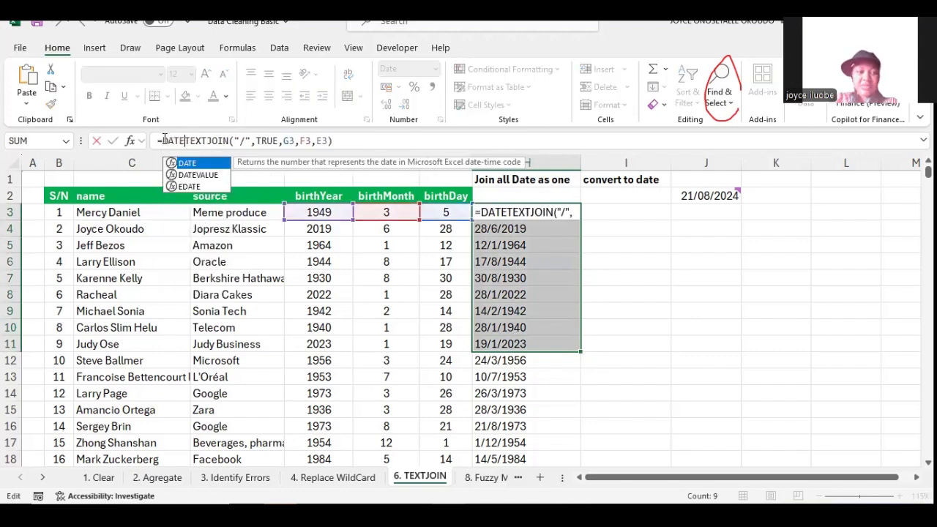
type("V")
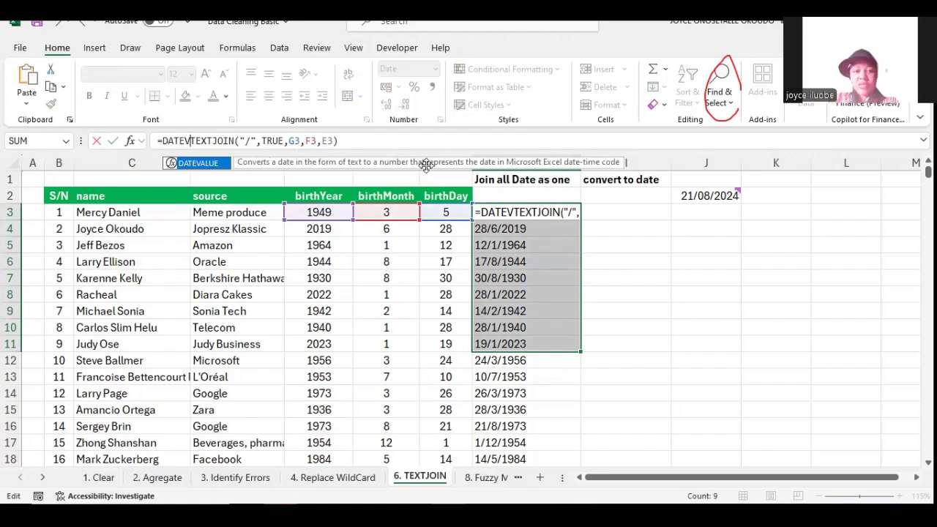
double_click(211, 162)
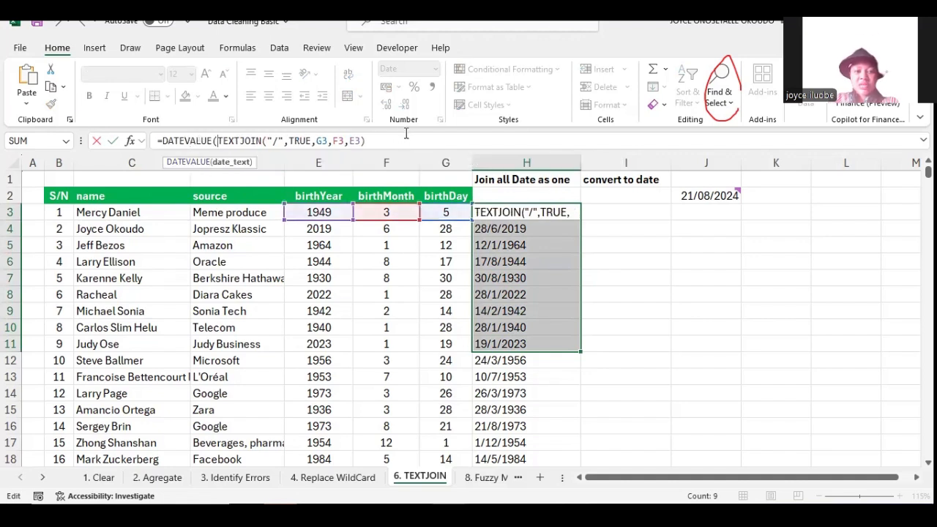
left_click_drag(367, 140, 219, 142)
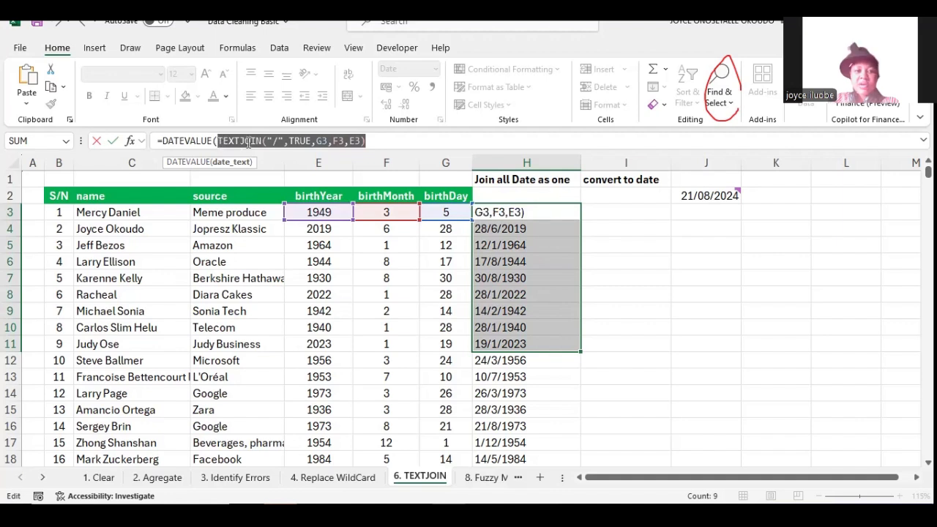
left_click(391, 142)
type(")")
key("Return")
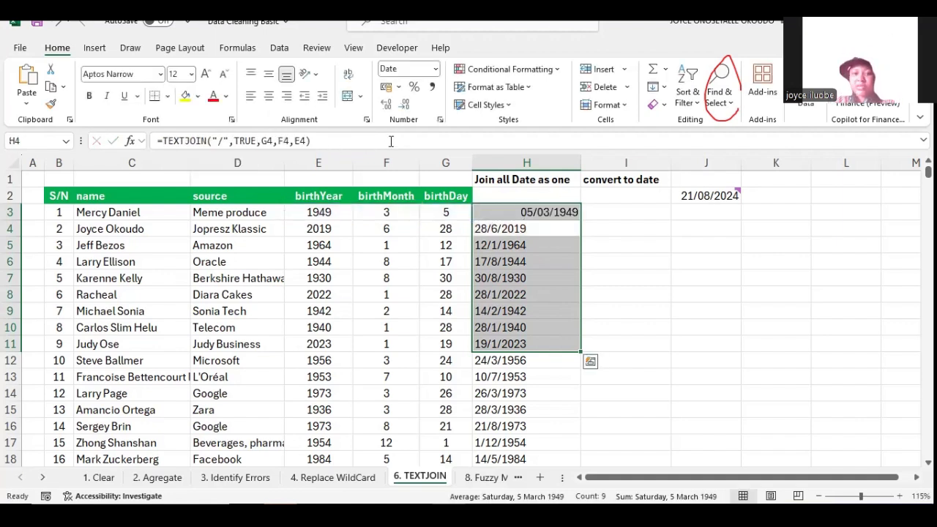
Fill the DATEVALUE formula from H3 down the Join all Date as one column, replacing the text-only formulas
left_click(547, 214)
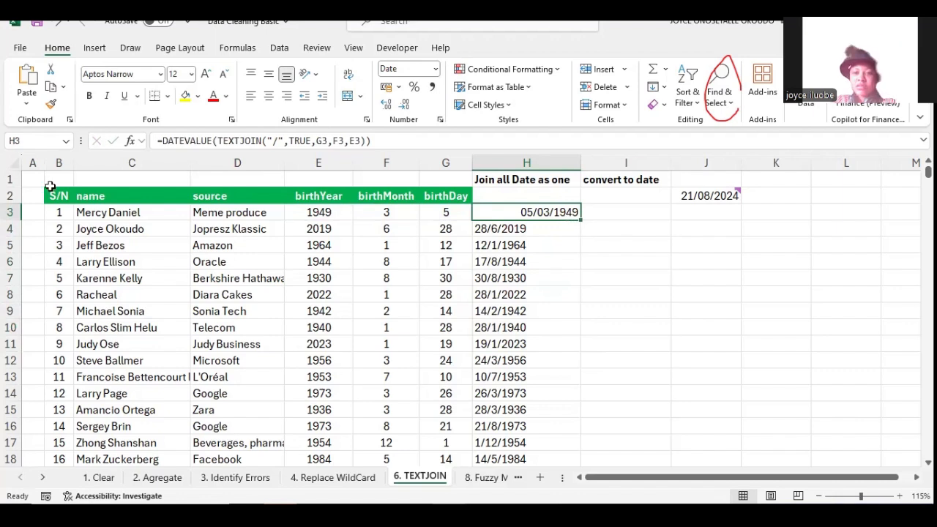
left_click(494, 71)
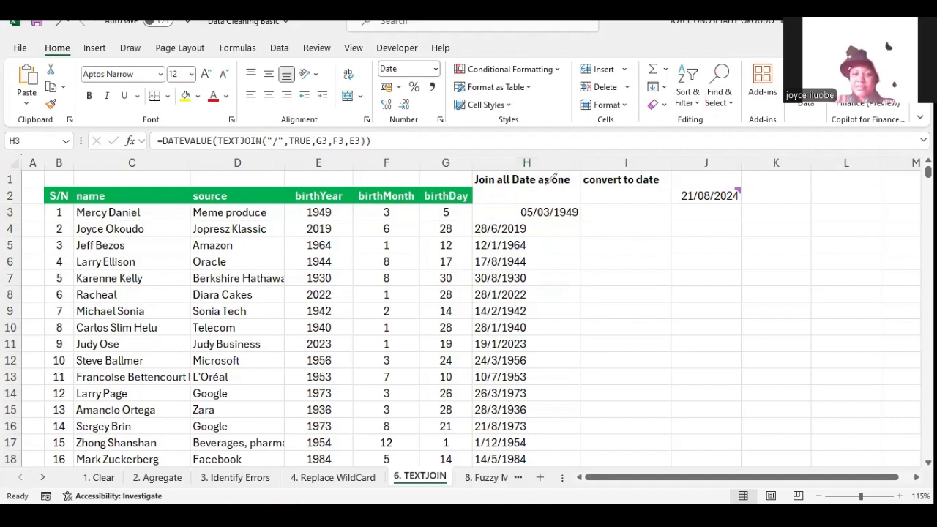
mouse_move(473, 197)
left_mouse_down()
mouse_move(615, 236)
mouse_move(605, 284)
mouse_move(478, 290)
left_mouse_up()
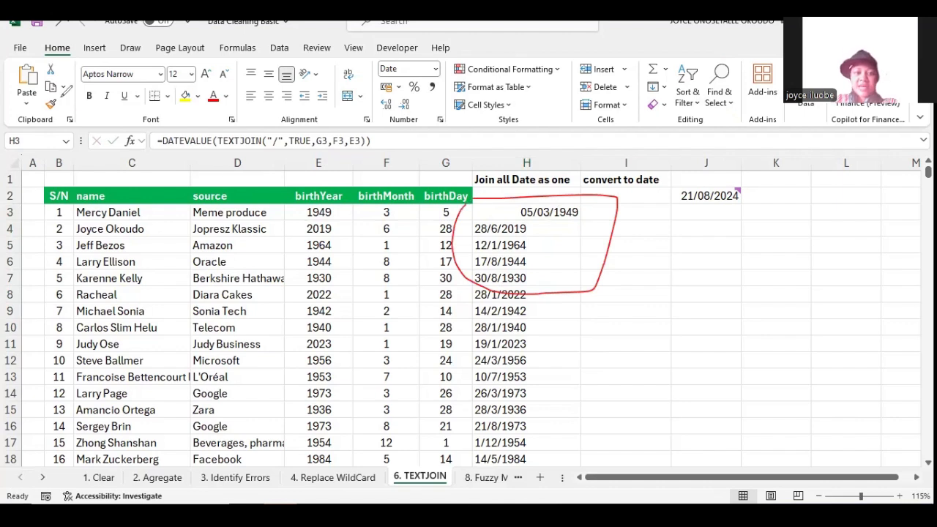
left_click(553, 212)
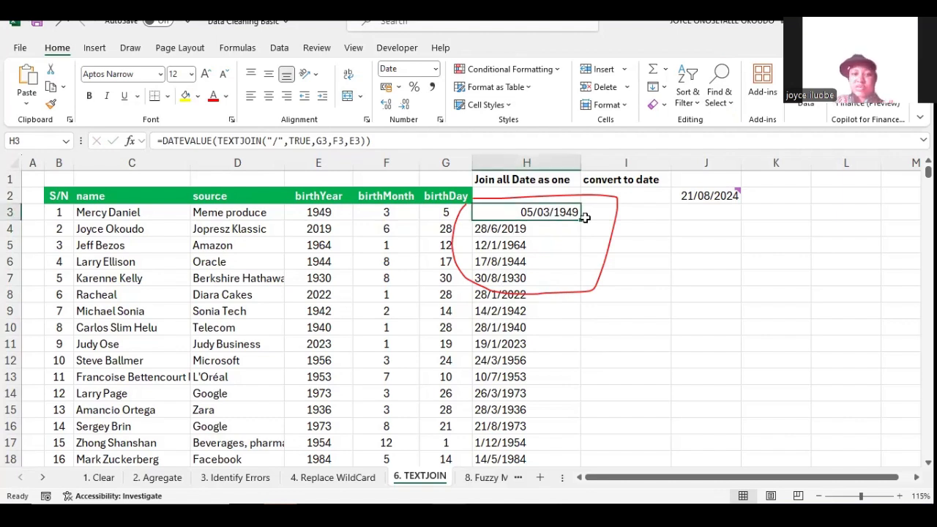
double_click(580, 220)
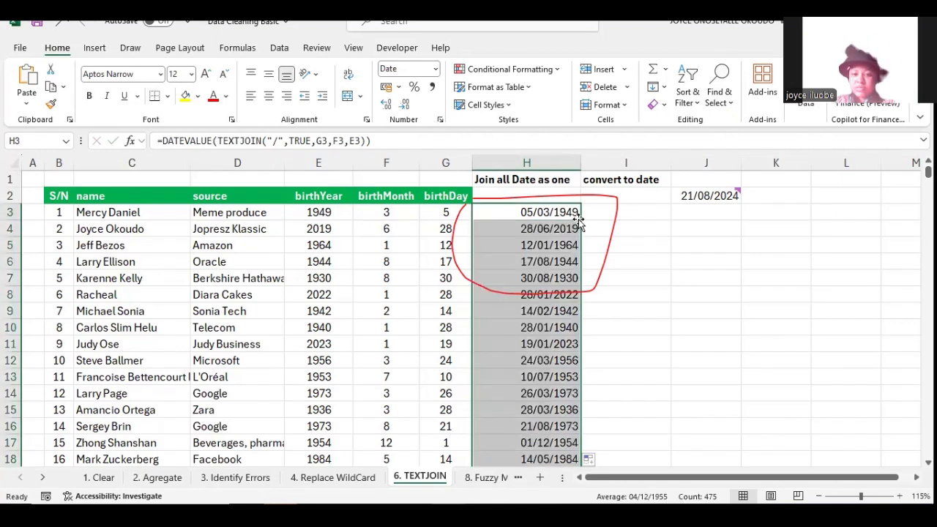
Format the filled dates in column H as Long Date and widen the column to fit them
left_click(436, 71)
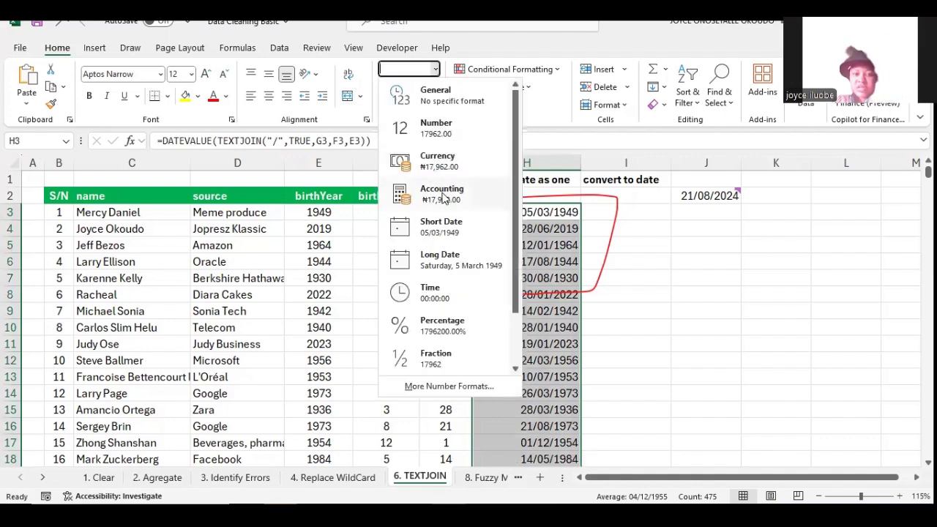
left_click(464, 262)
left_click(463, 261)
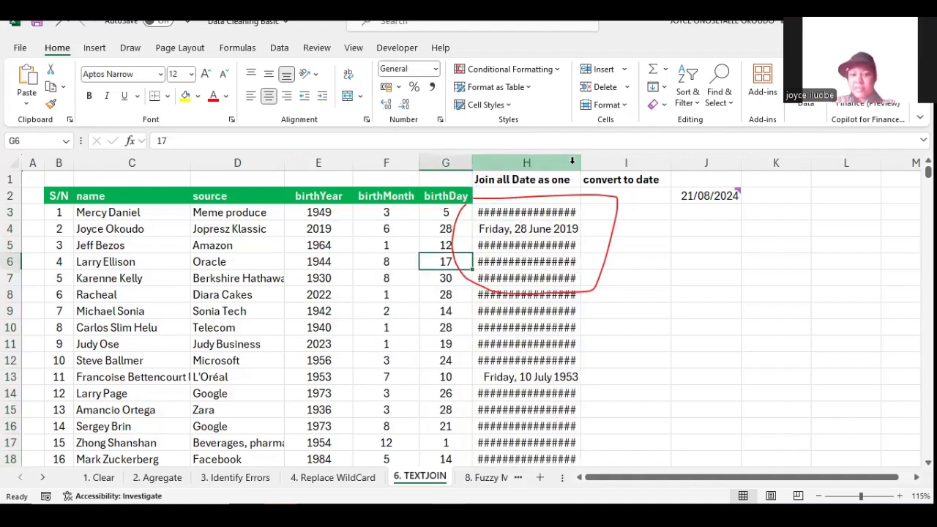
left_click_drag(577, 164, 619, 162)
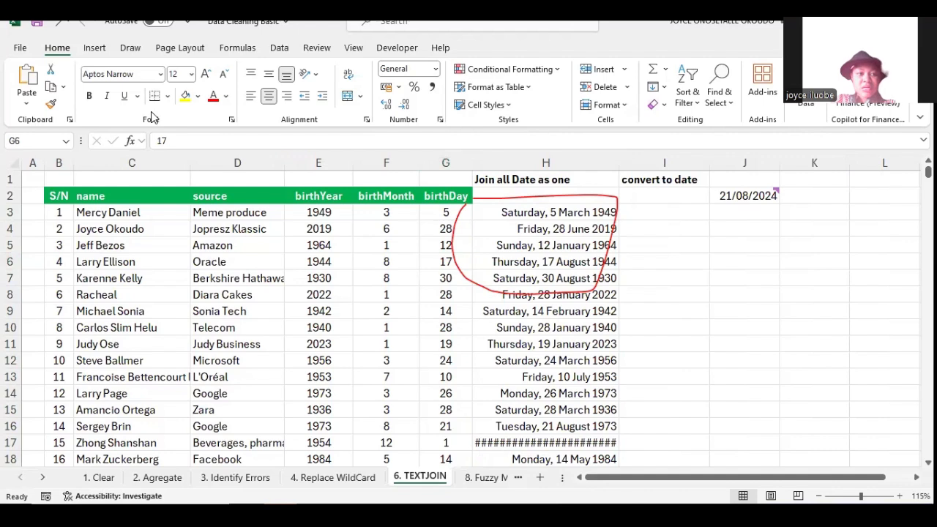
Apply the Short Date format to the birthDay value in G6
left_click(574, 233)
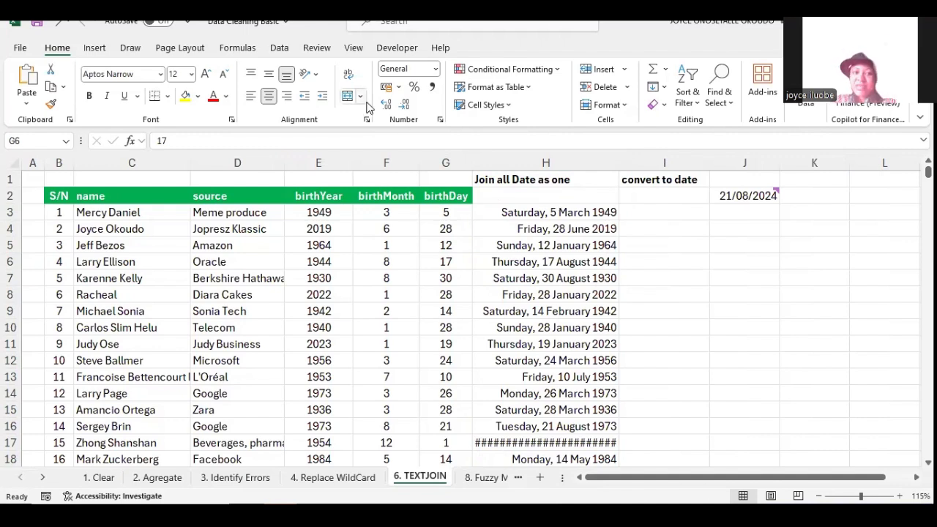
left_click(437, 70)
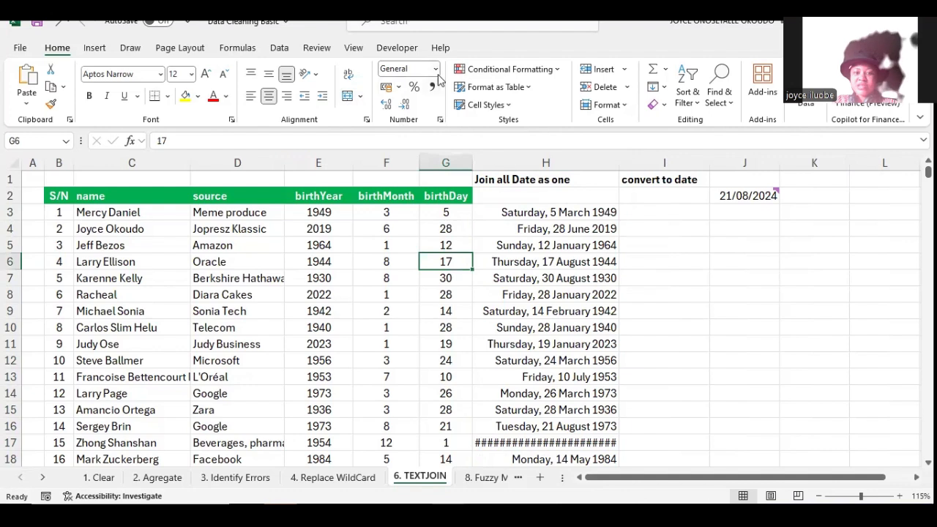
left_click(436, 69)
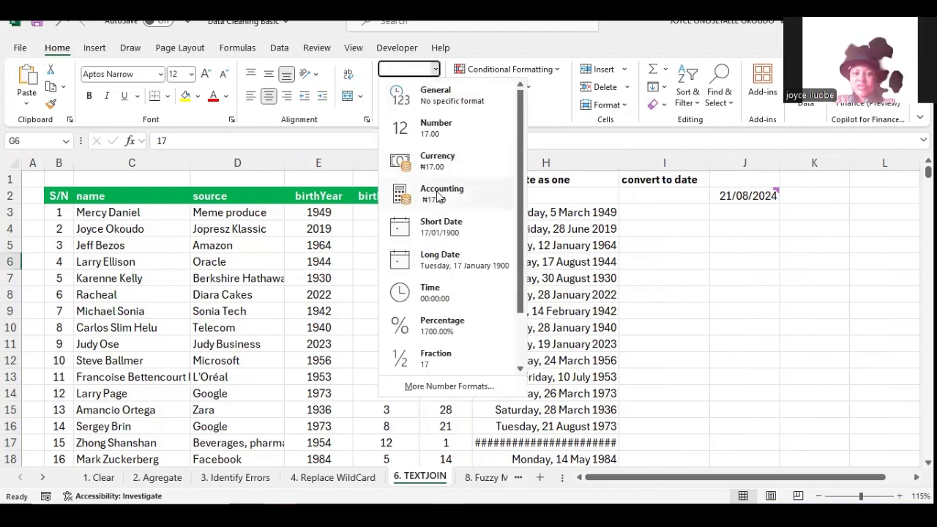
left_click(442, 225)
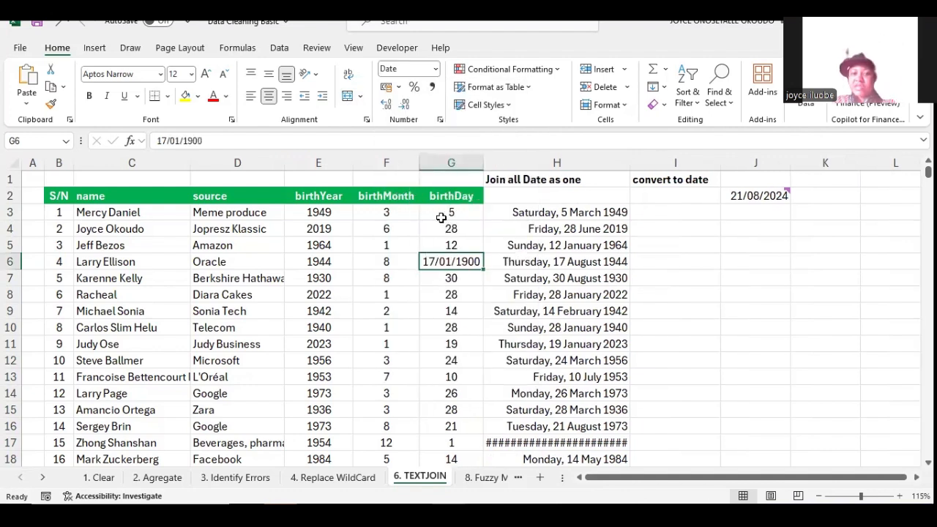
left_click(435, 69)
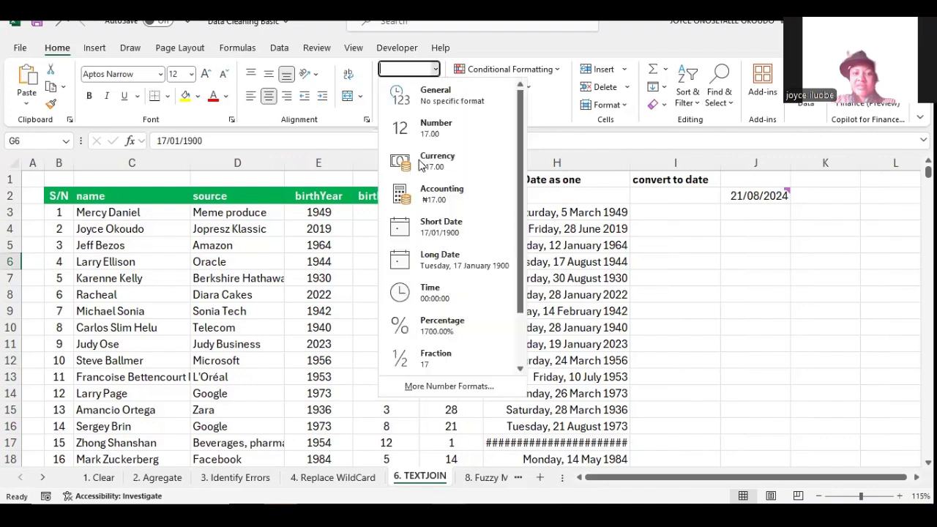
left_click(440, 228)
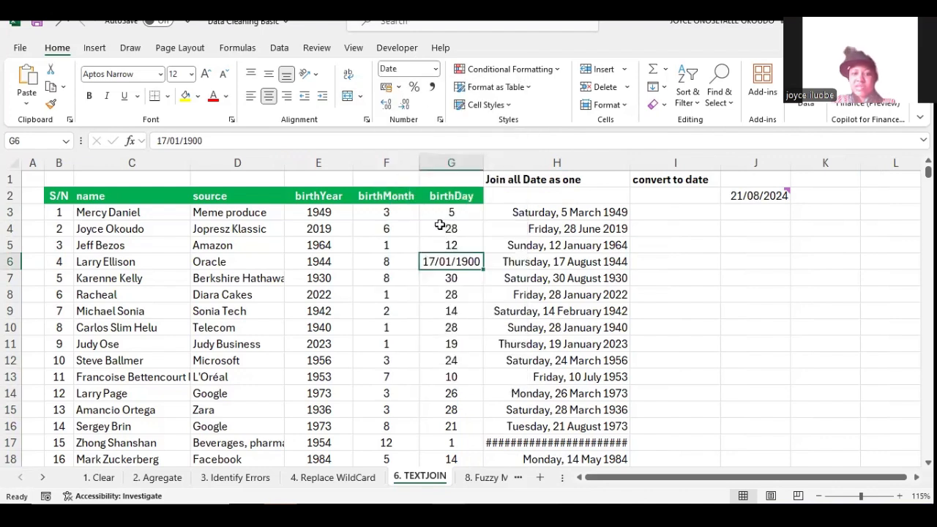
Apply the Short Date format to H3 and fill it down the Join all Date as one column
left_click(540, 212)
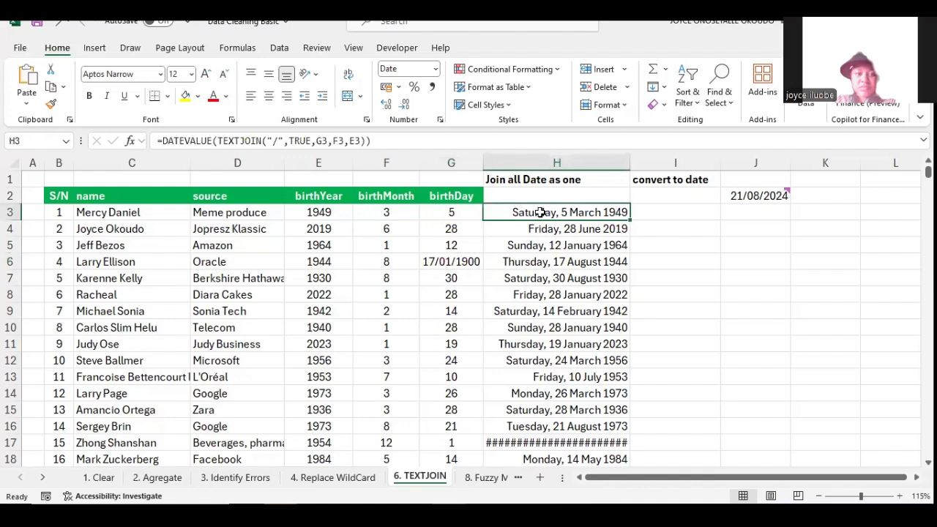
left_click(435, 69)
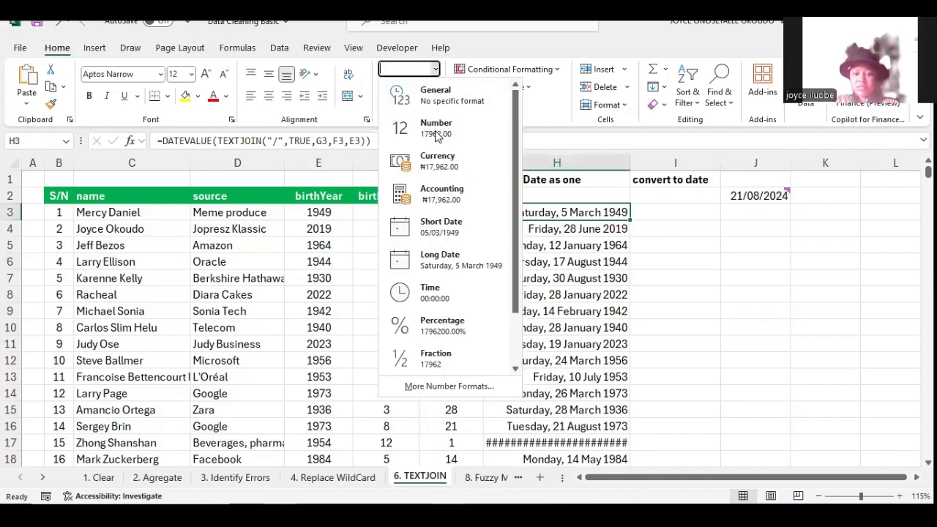
left_click(446, 224)
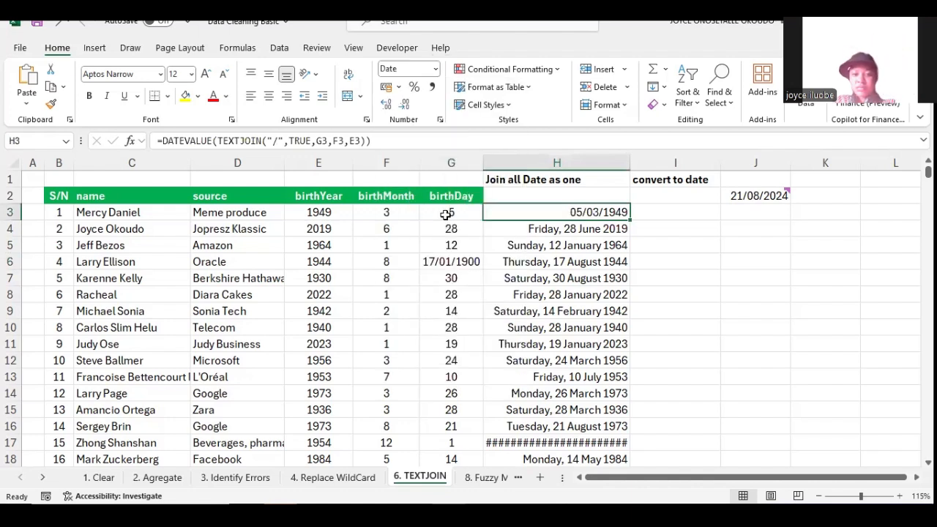
double_click(631, 220)
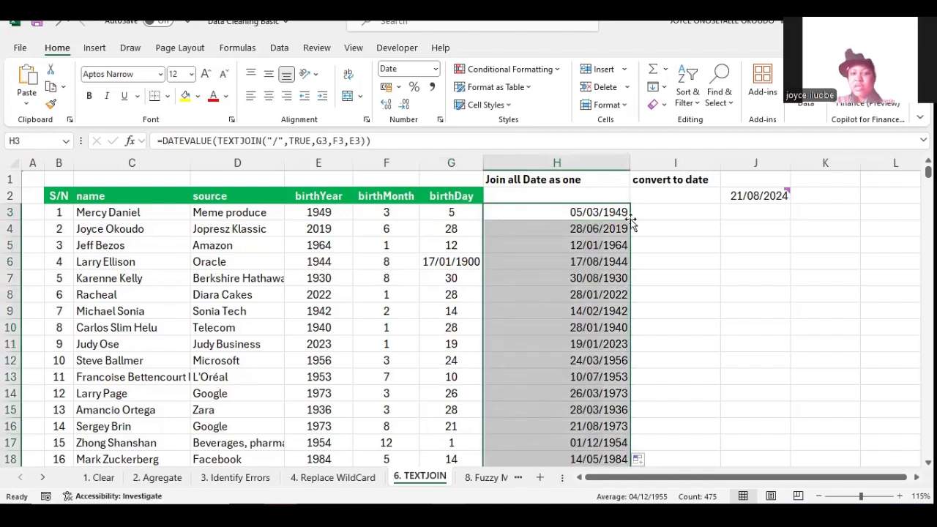
Clear the "convert to date" label from I1 and enter AGE as the header in I2
left_click(672, 215)
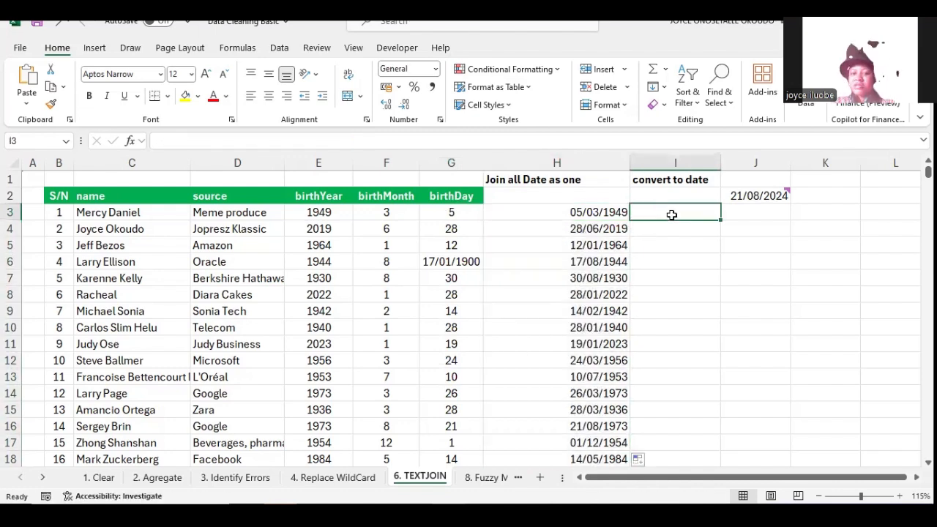
left_click(686, 179)
key("Delete")
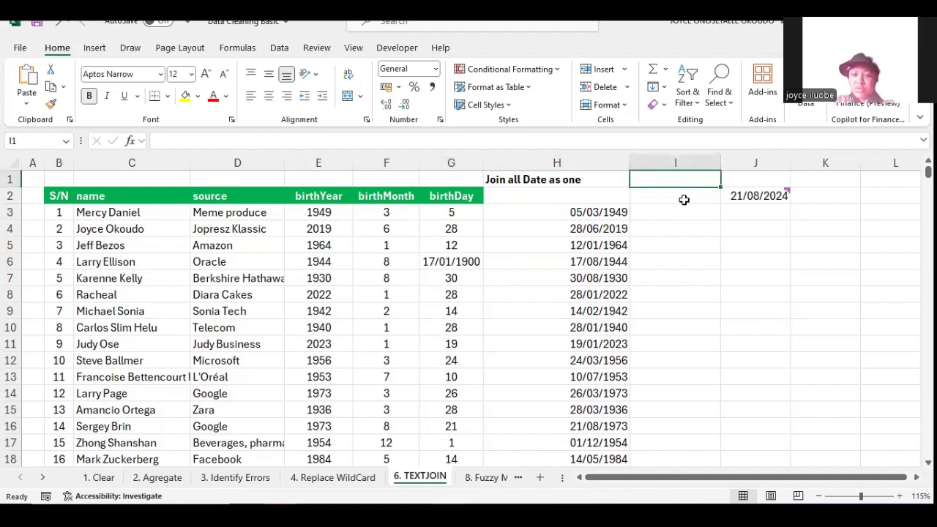
left_click(684, 199)
type("AGE")
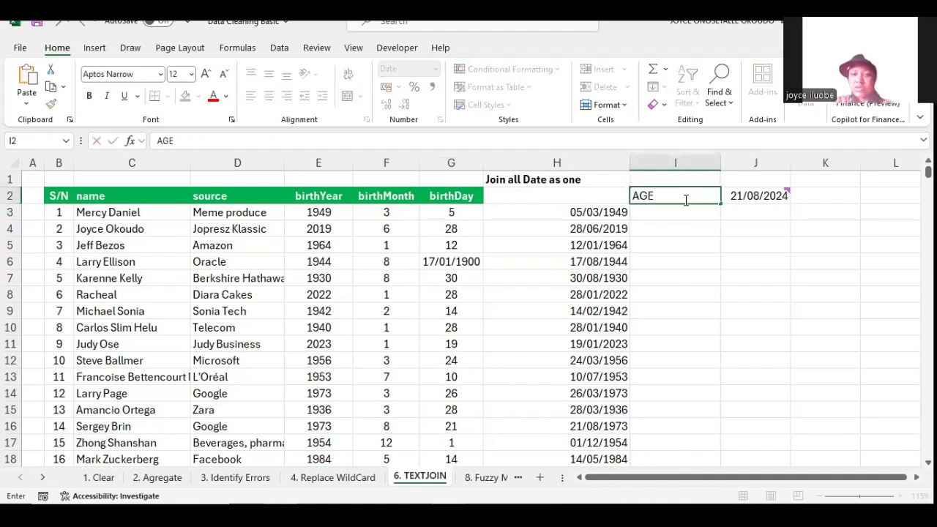
left_click(683, 208)
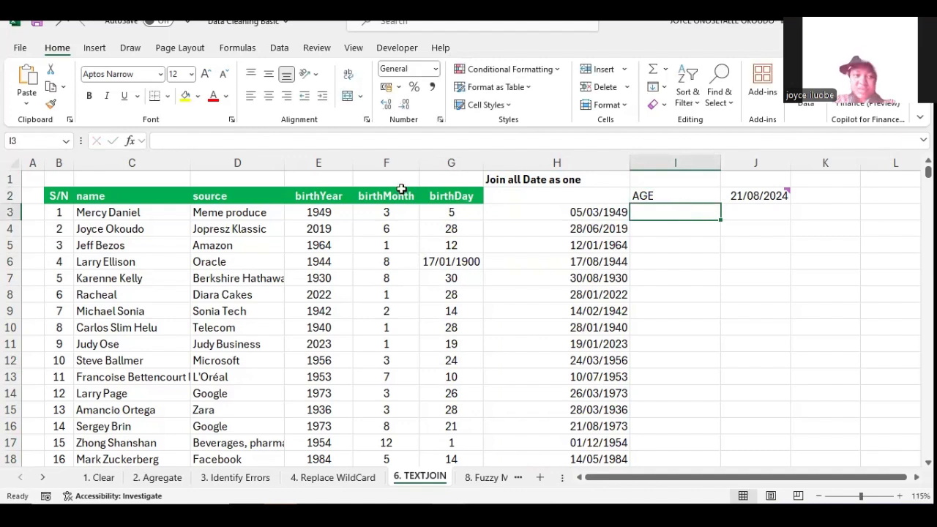
Begin a DATEDIF formula in I3 with H3 as the start date and J2 as the end date
left_click(107, 213)
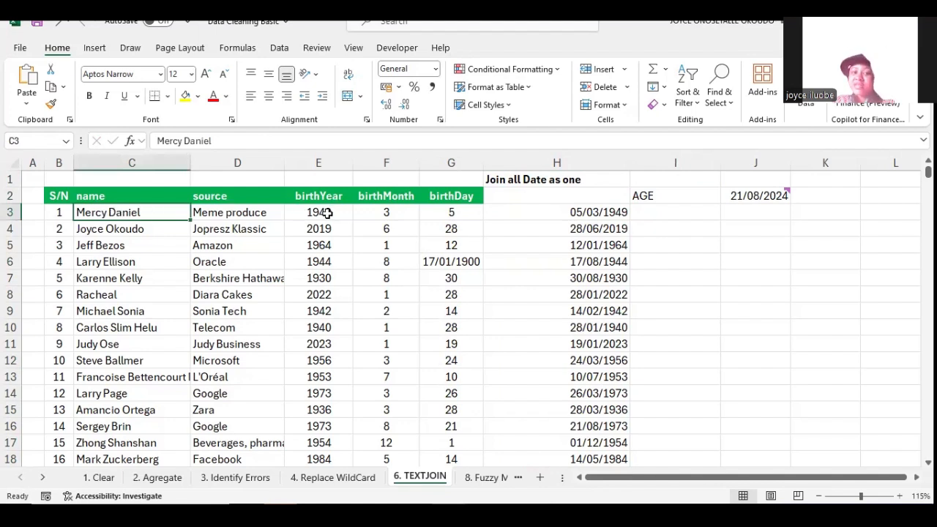
left_click(663, 211)
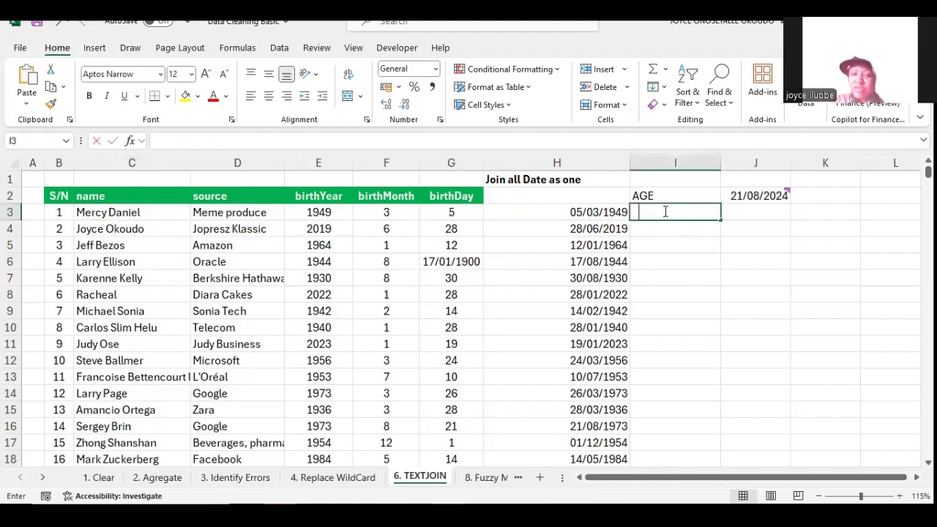
type("=")
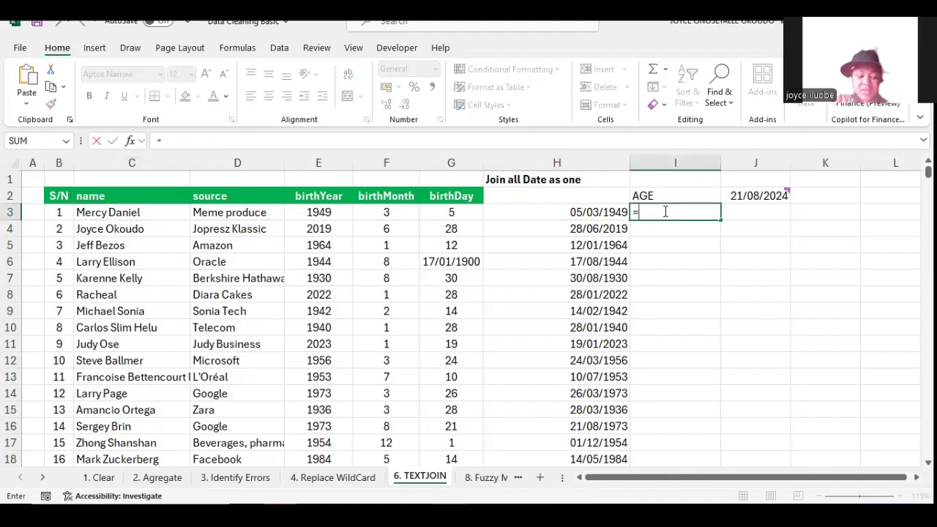
type("DATEDI")
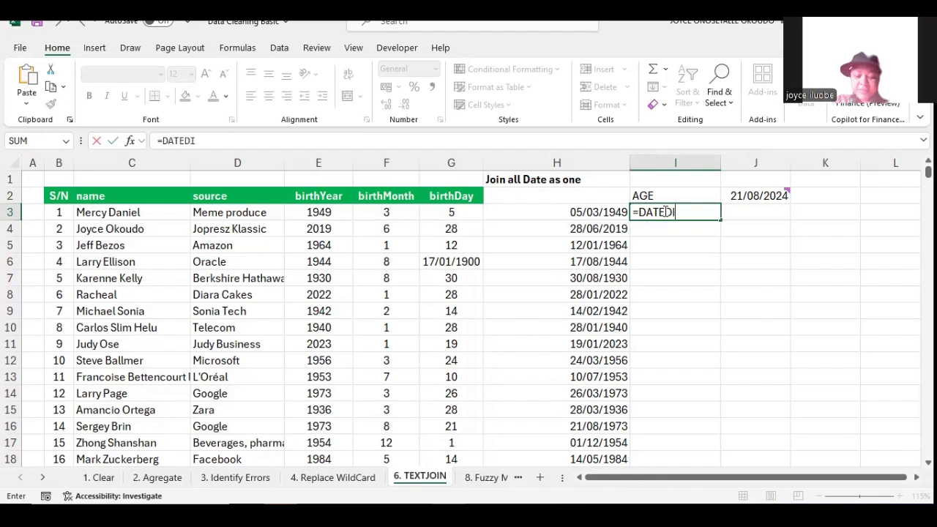
type("F(")
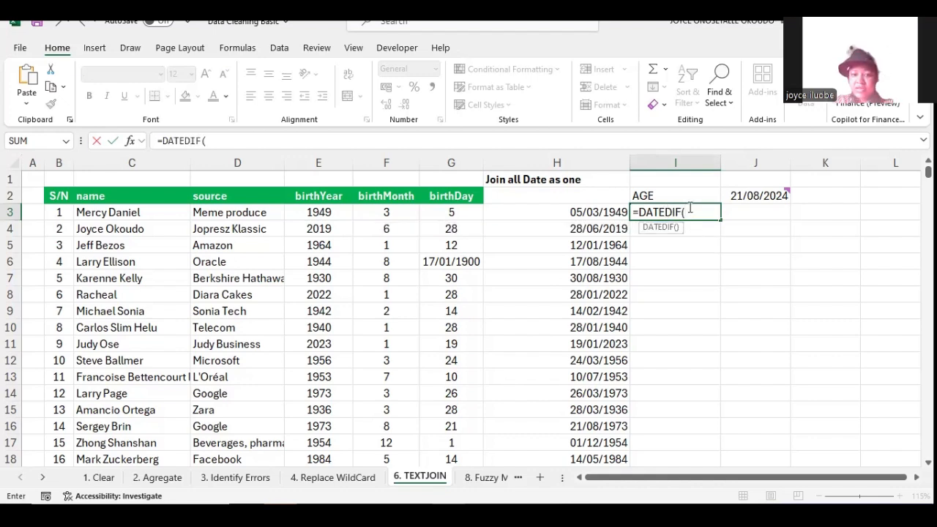
left_click(597, 212)
type(",")
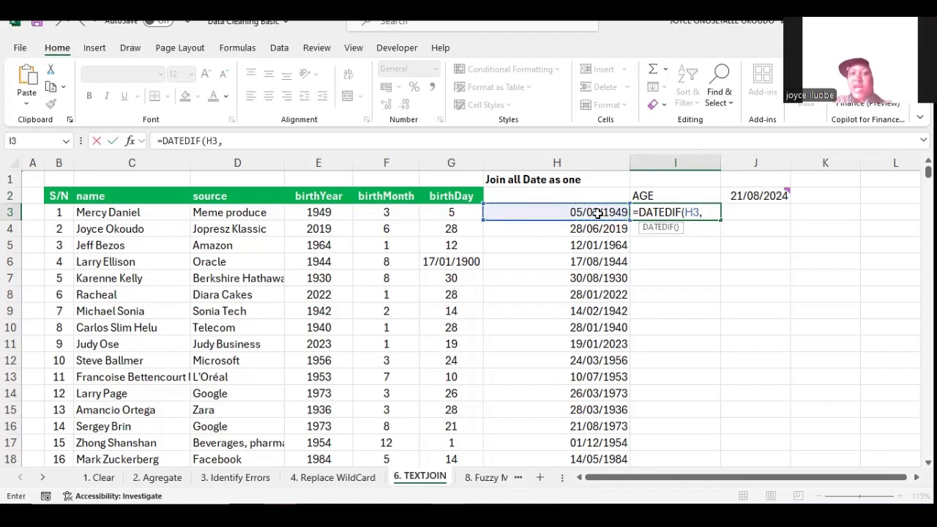
mouse_move(774, 198)
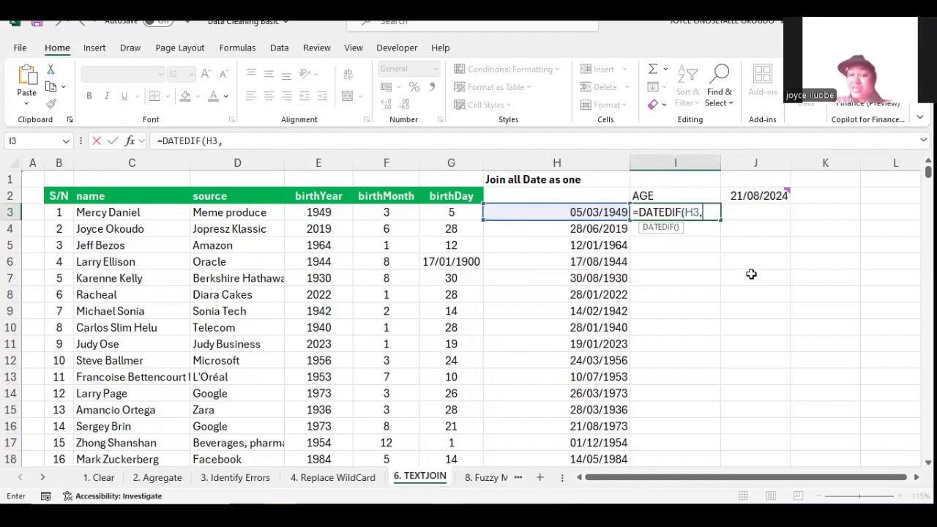
left_click(745, 196)
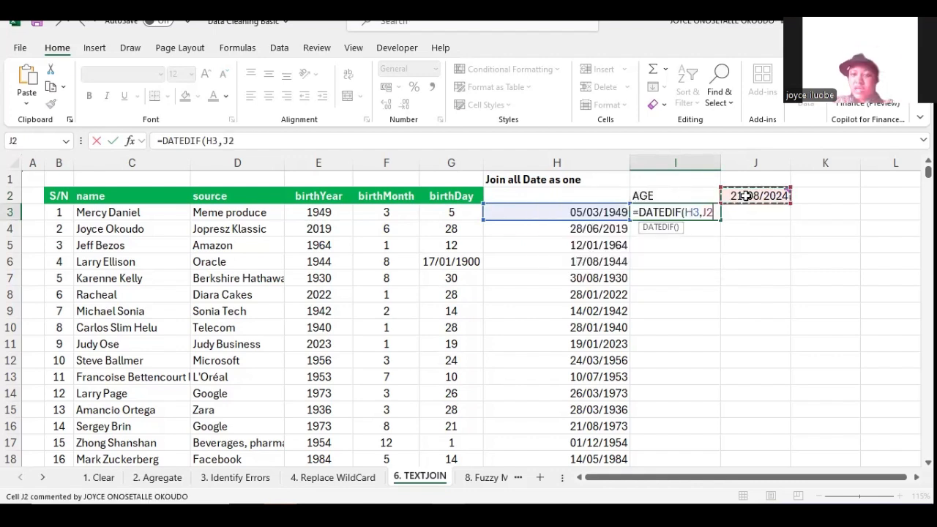
type(",")
Delete the comment thread attached to the date in J2
mouse_move(775, 198)
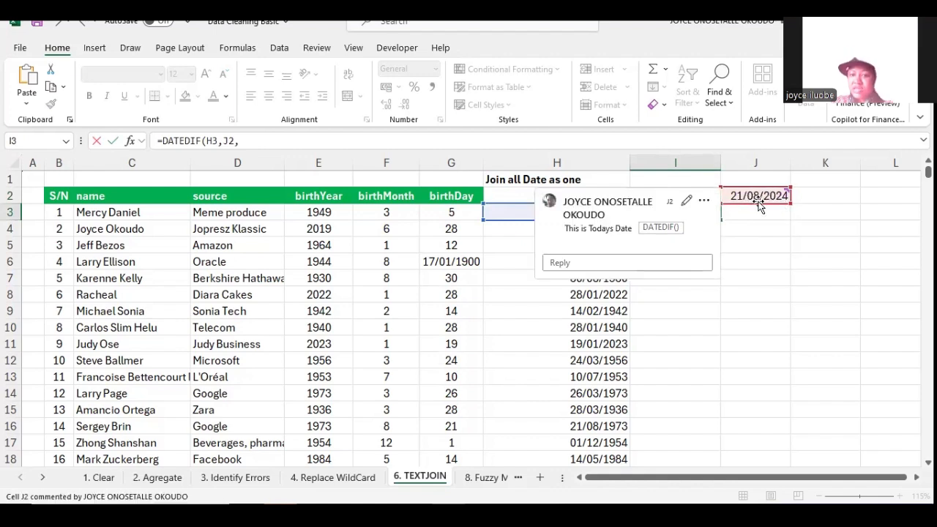
left_click(704, 201)
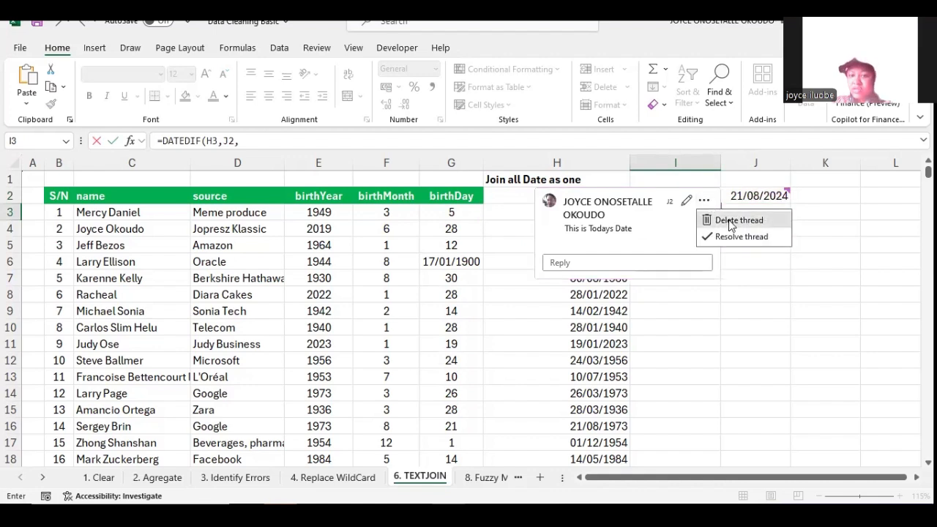
left_click(729, 221)
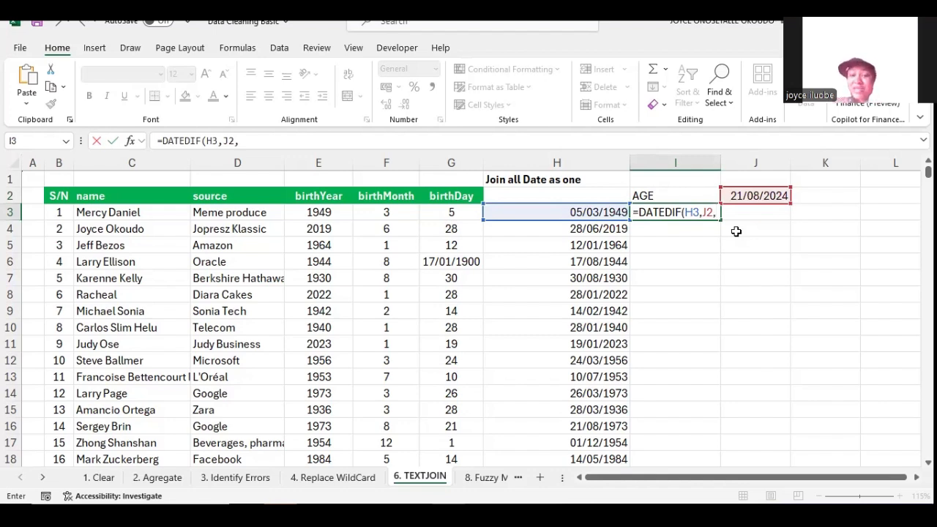
Complete the I3 formula as =DATEDIF(H3,J2,"Y") and fill it down the AGE column
type("\"")
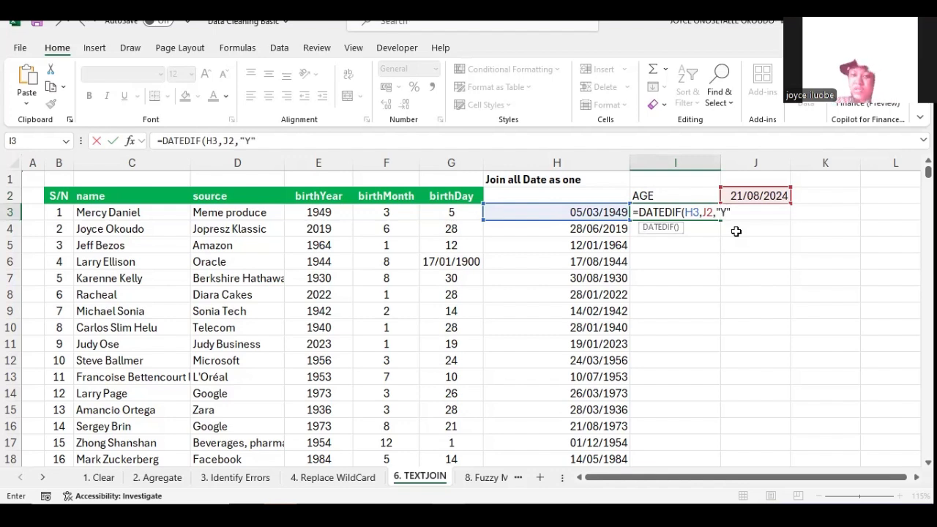
type("Y\"")
key("Return")
left_click(706, 213)
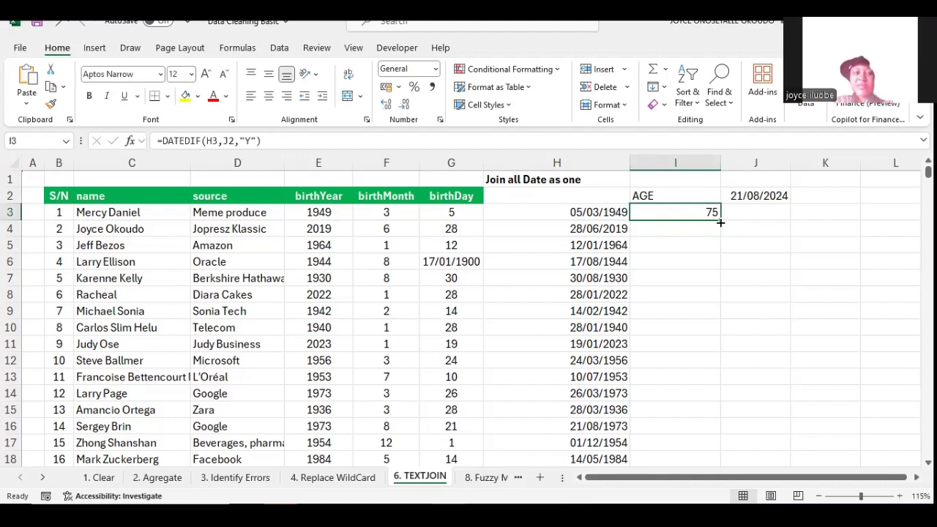
double_click(720, 222)
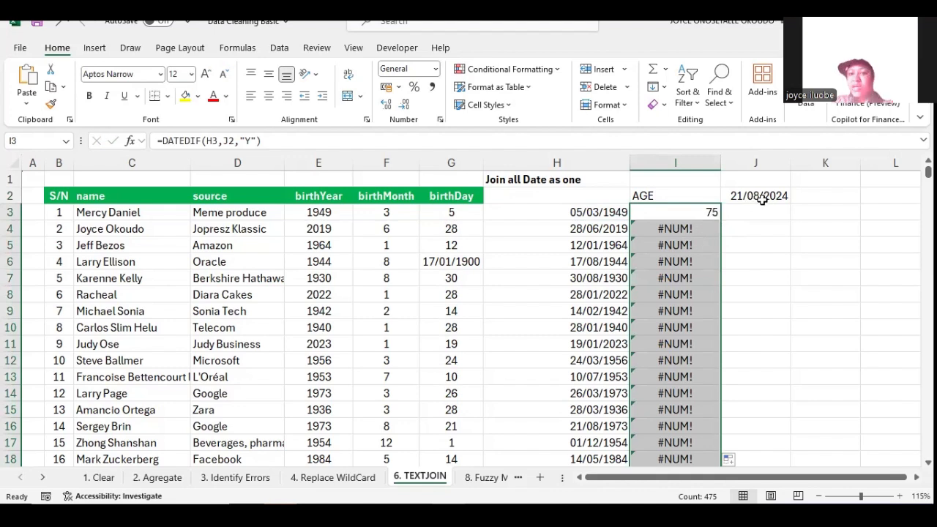
Inspect the DATEDIF formulas in I3 and I4 to compare their end-date references
left_click(714, 212)
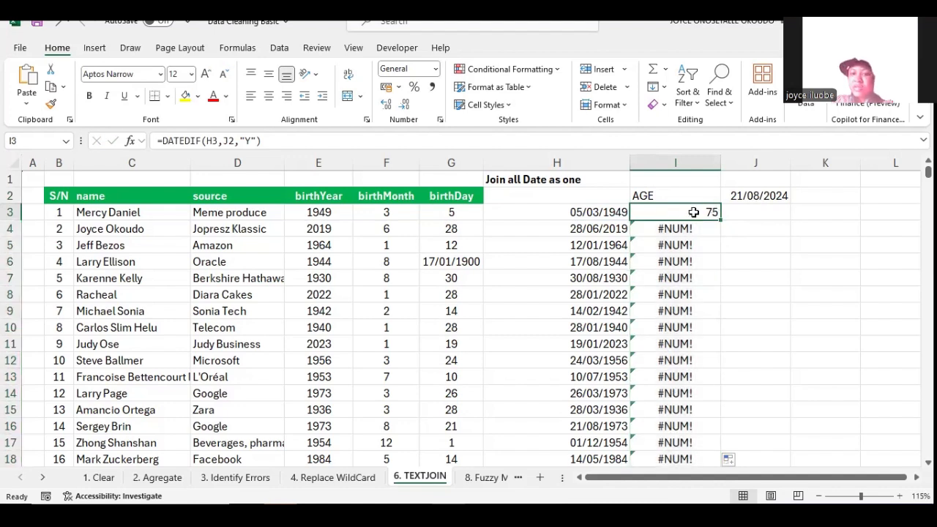
double_click(694, 212)
double_click(709, 212)
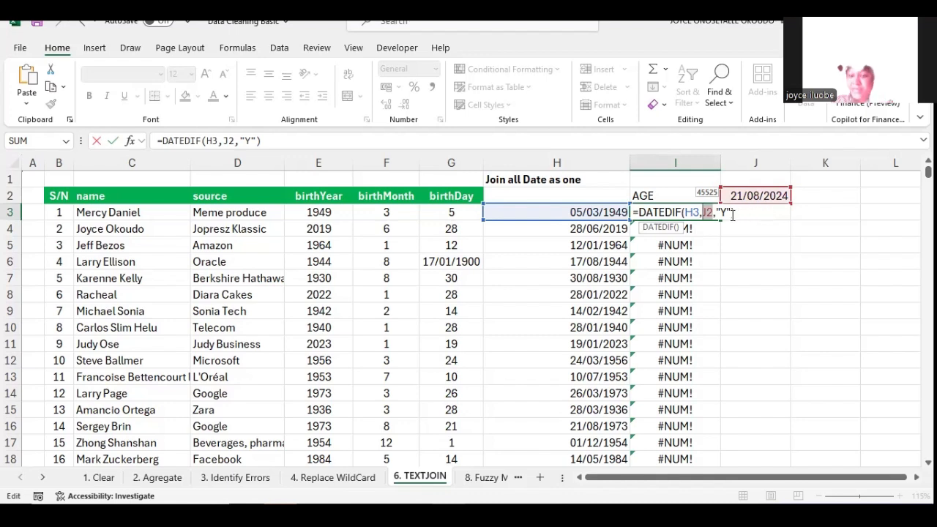
key("Return")
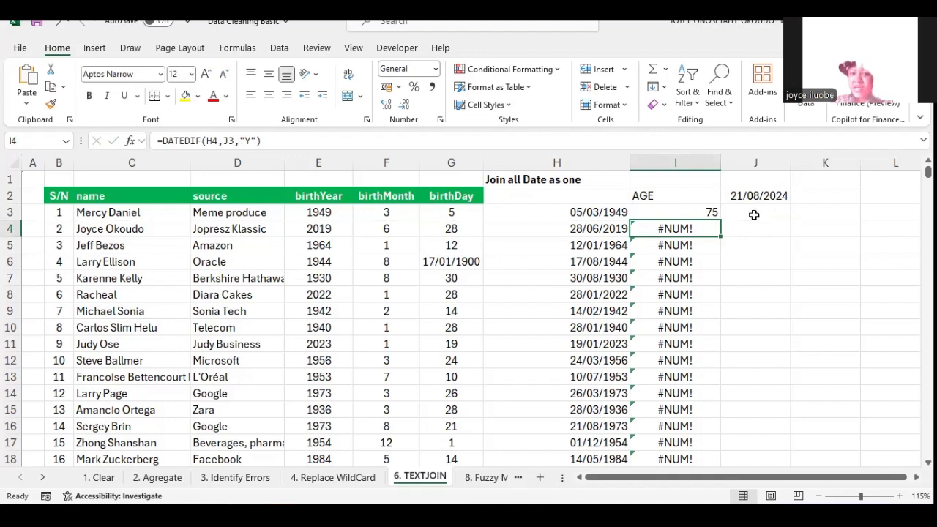
double_click(678, 230)
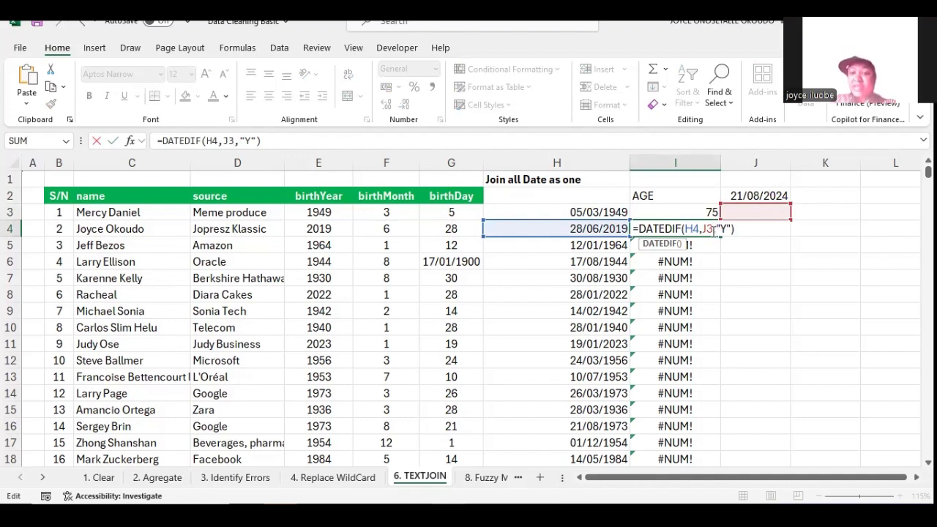
key("Return")
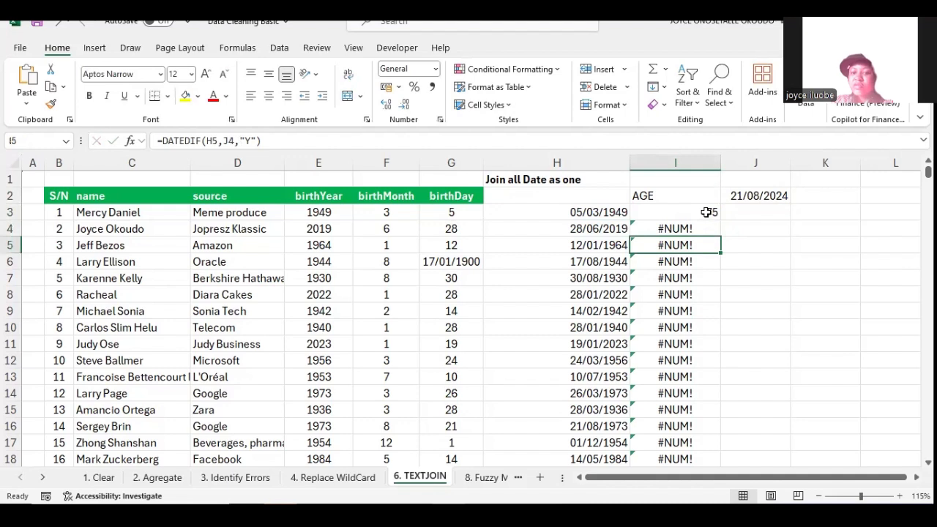
Make the end-date reference in I3 absolute, giving =DATEDIF(H3,$J$2,"Y"), and refill the AGE column with it
double_click(706, 213)
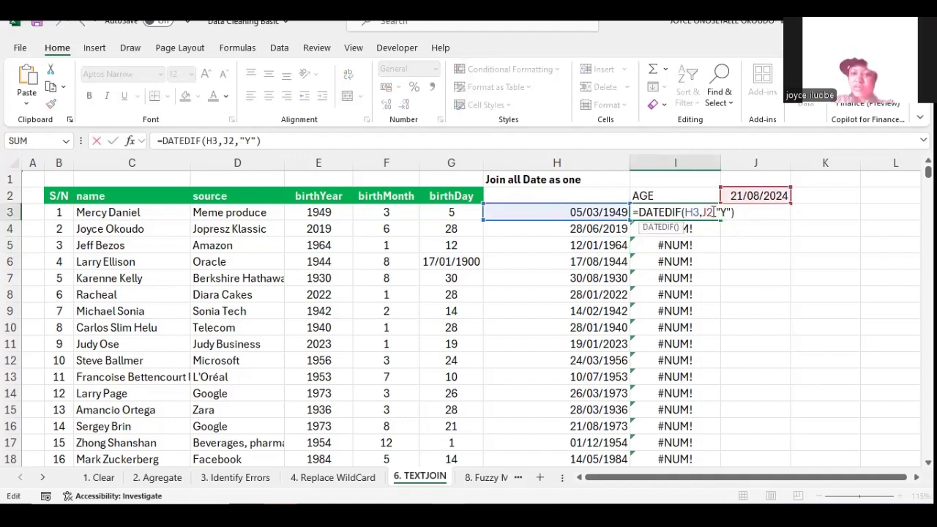
double_click(707, 212)
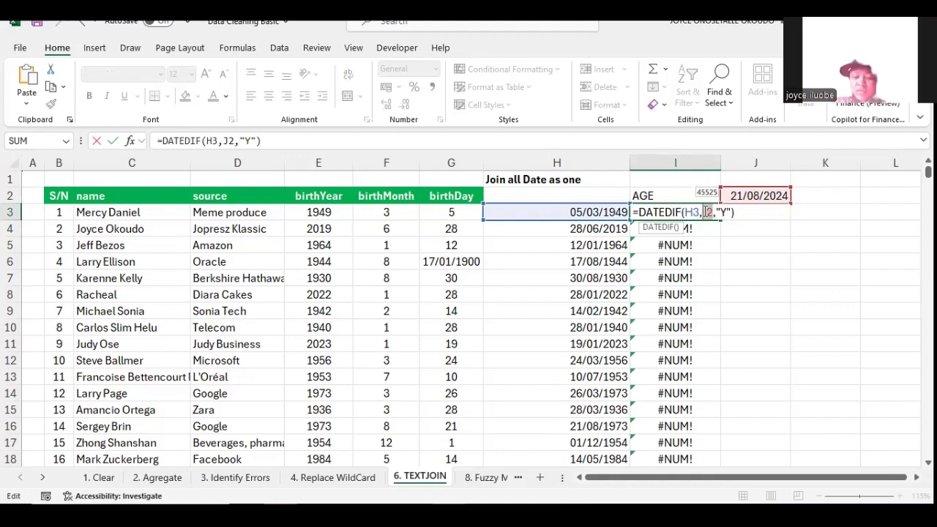
key("F4")
key("F4")
key("F4")
key("Return")
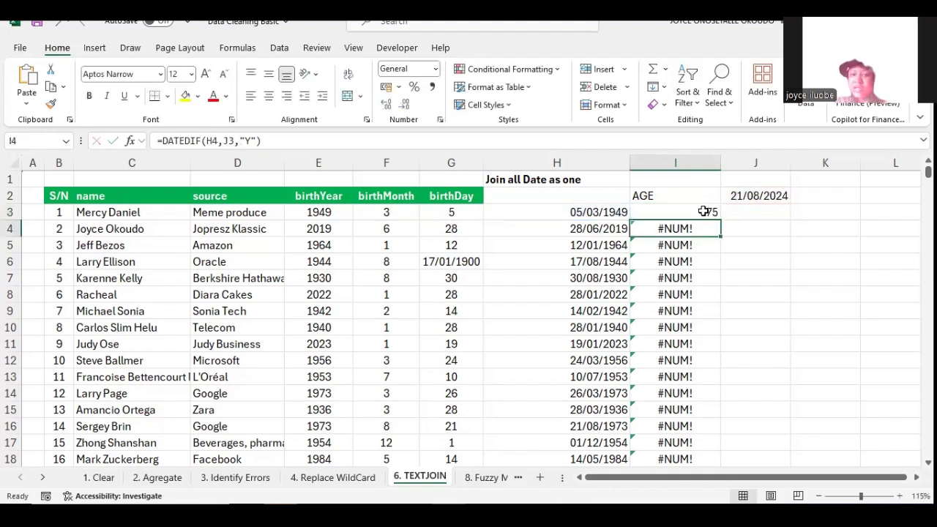
left_click(707, 212)
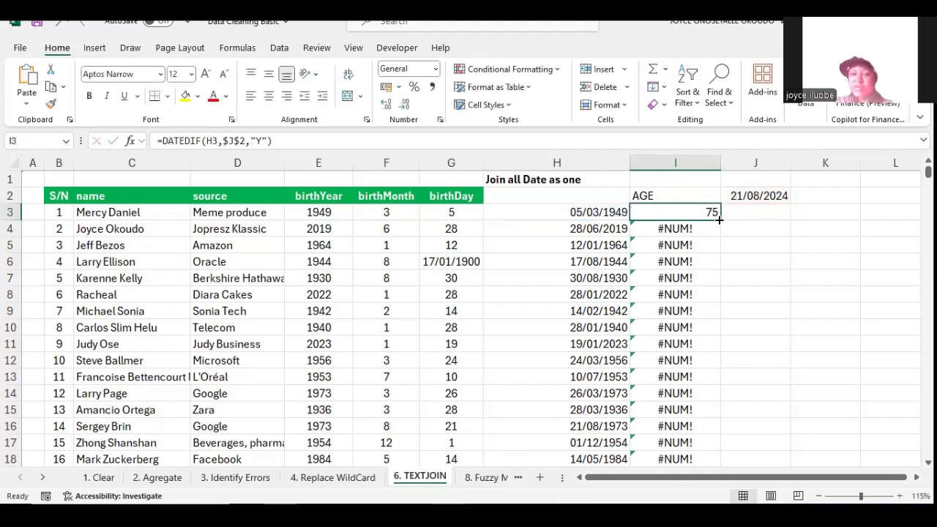
double_click(719, 220)
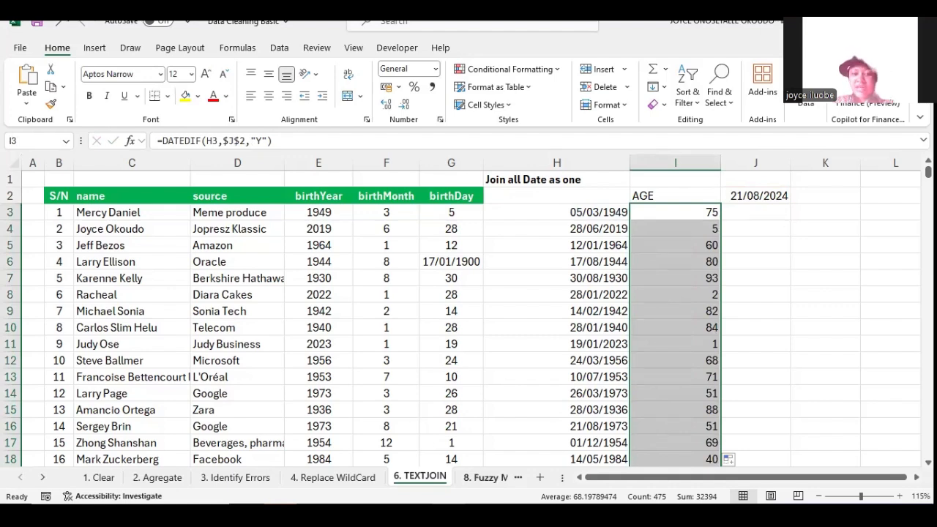
Open the 8. Fuzzy Matching sheet and show the design settings of the table with the ID, Name, Region and Email columns
left_click(484, 477)
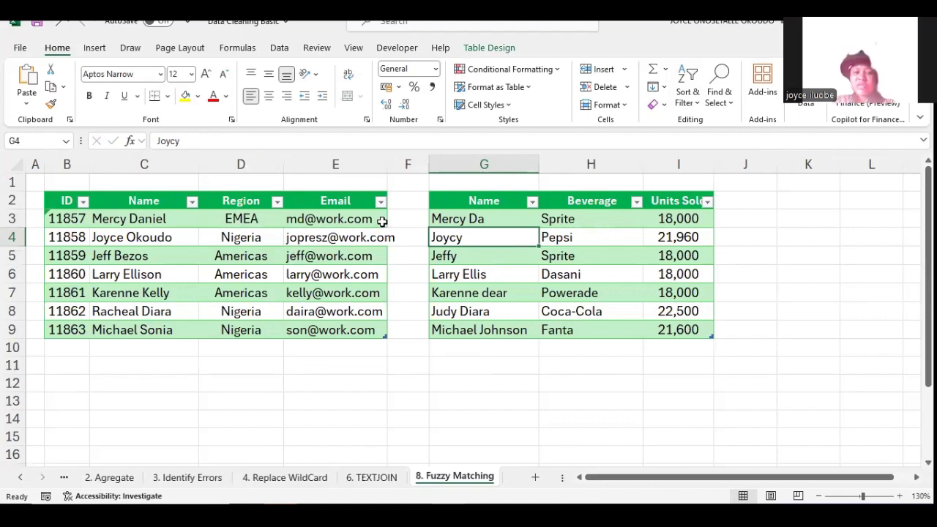
left_click(175, 212)
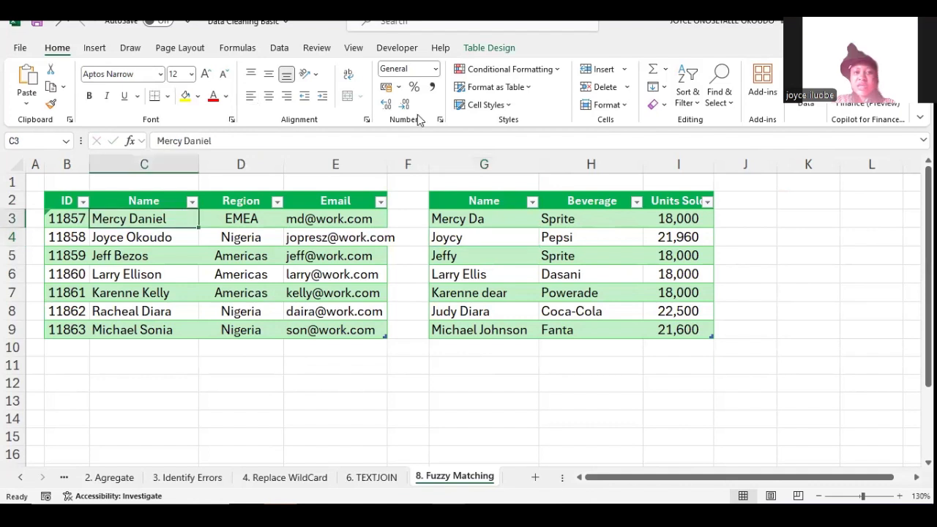
left_click(468, 47)
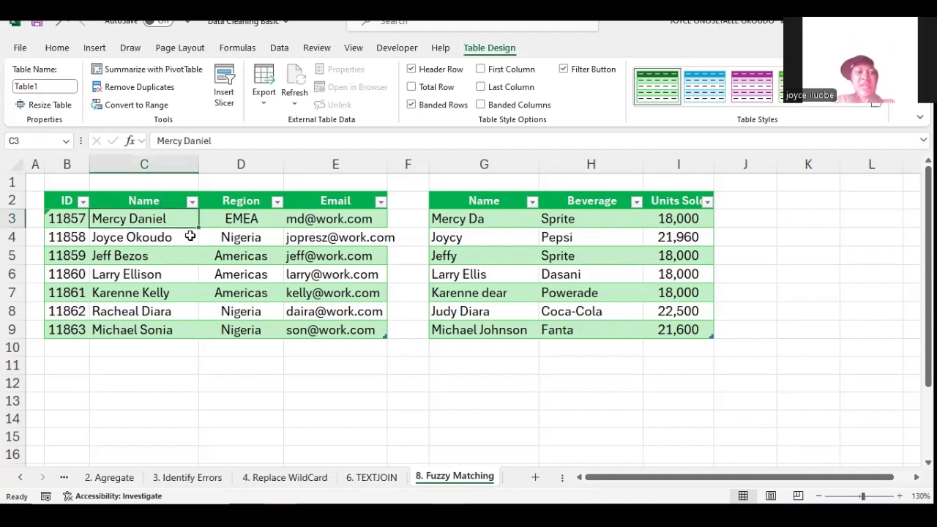
Compare the Name entries of the ID, Region and Email table with those in the Beverage and Units Sold table
left_click(488, 254)
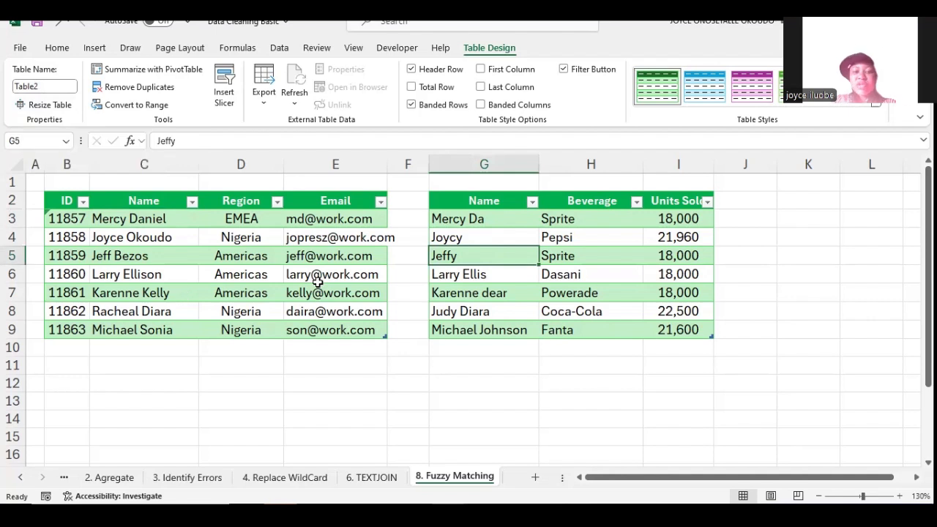
left_click(128, 227)
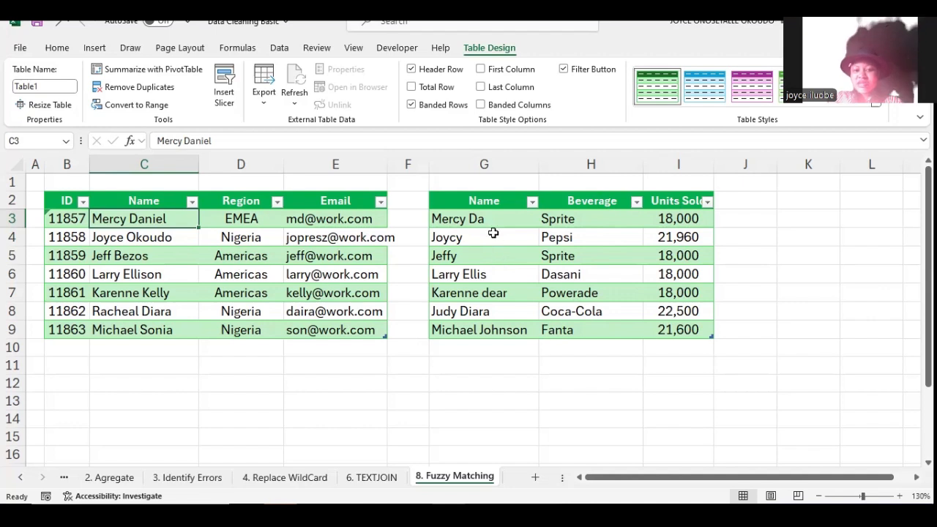
left_click_drag(481, 216, 501, 330)
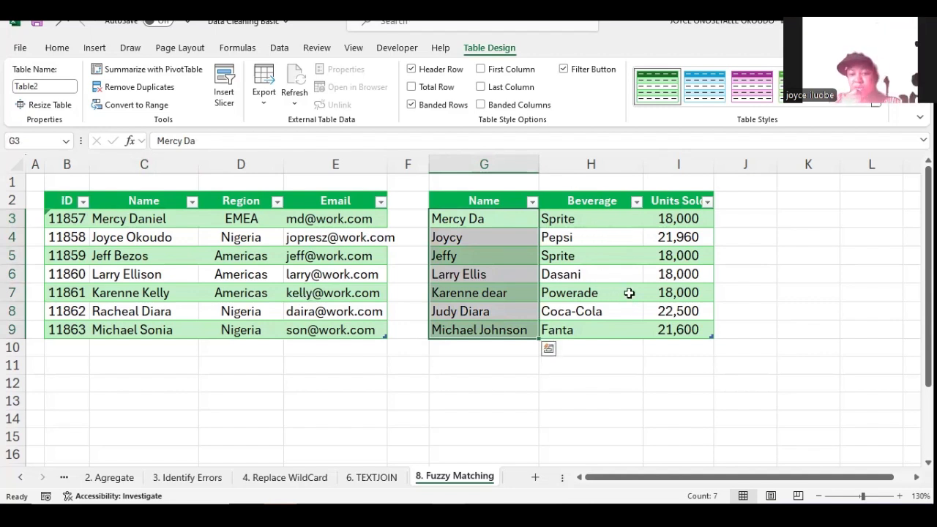
left_click(146, 297)
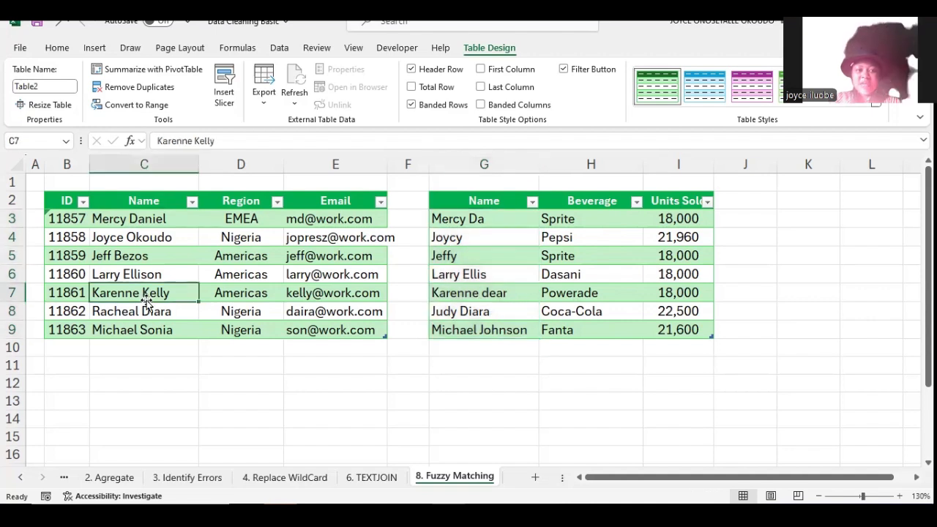
left_click(487, 263)
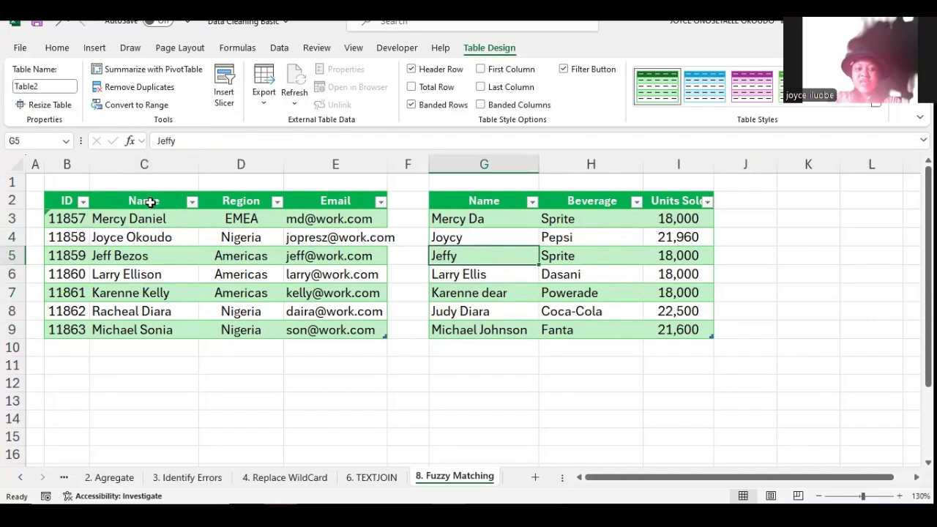
left_click_drag(458, 218, 466, 329)
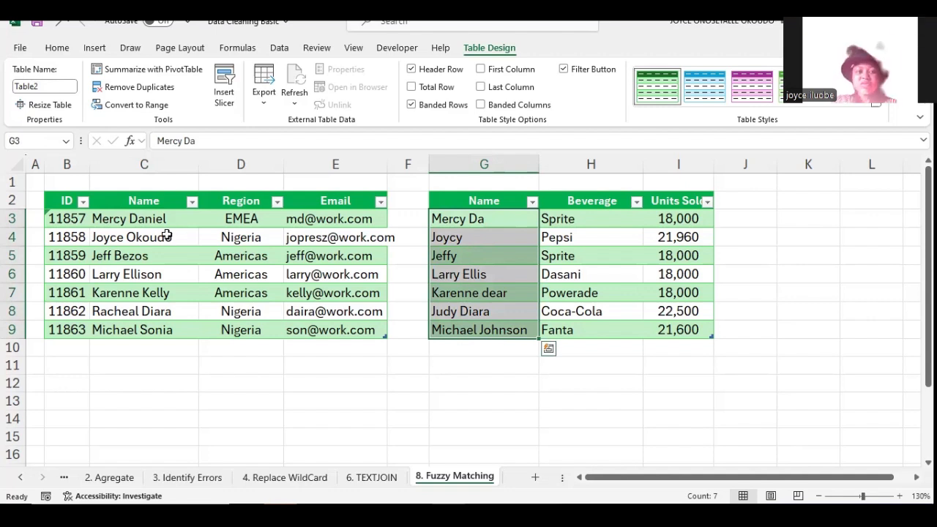
left_click(115, 220)
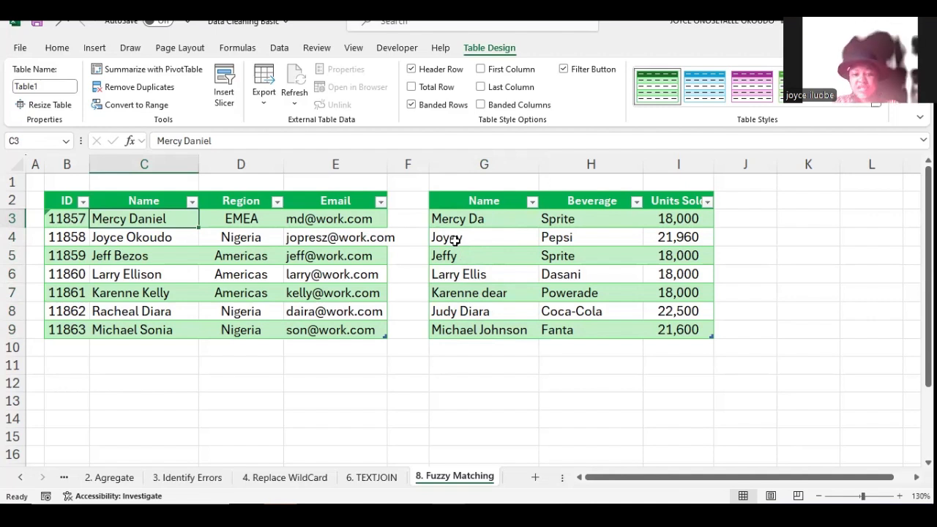
Bring the table with the ID, Name, Region and Email columns into the Power Query Editor
left_click(172, 240)
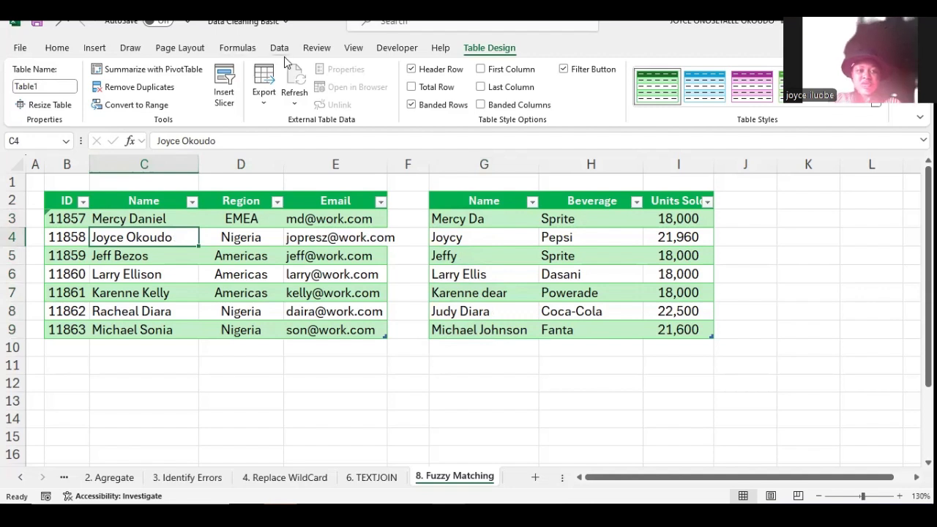
left_click(280, 49)
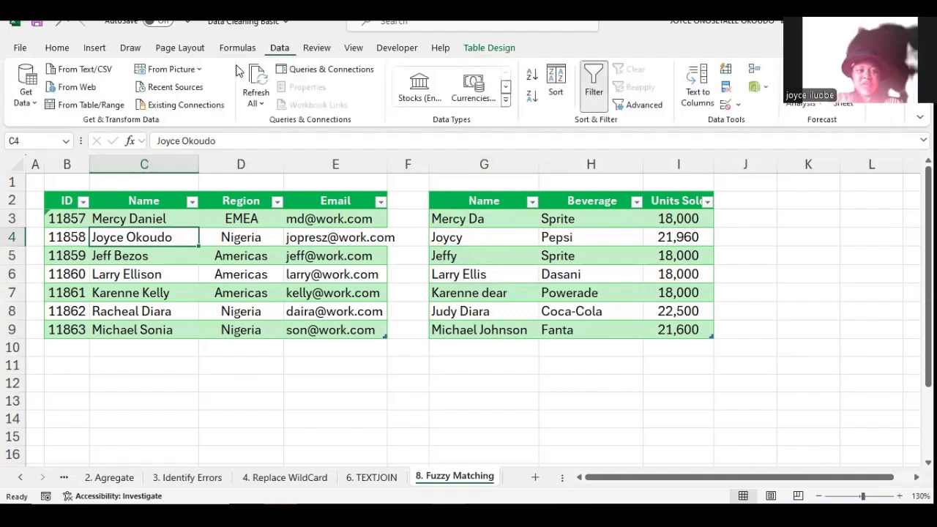
left_click(86, 106)
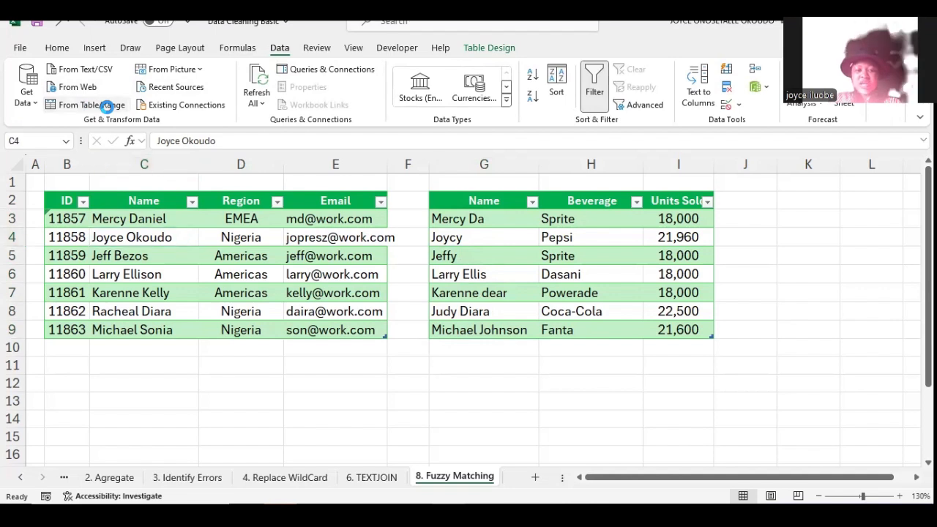
left_click(509, 311)
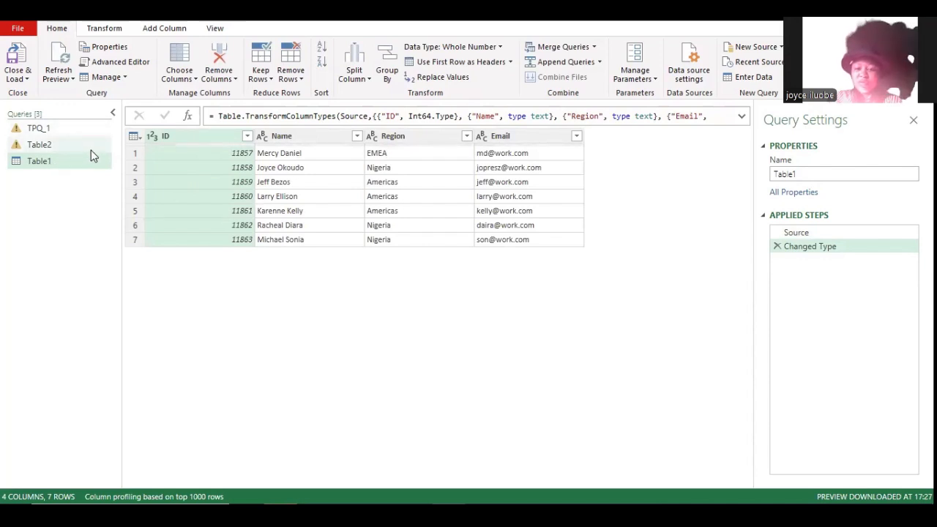
Try to delete the TPQ_1 query
left_click(38, 132)
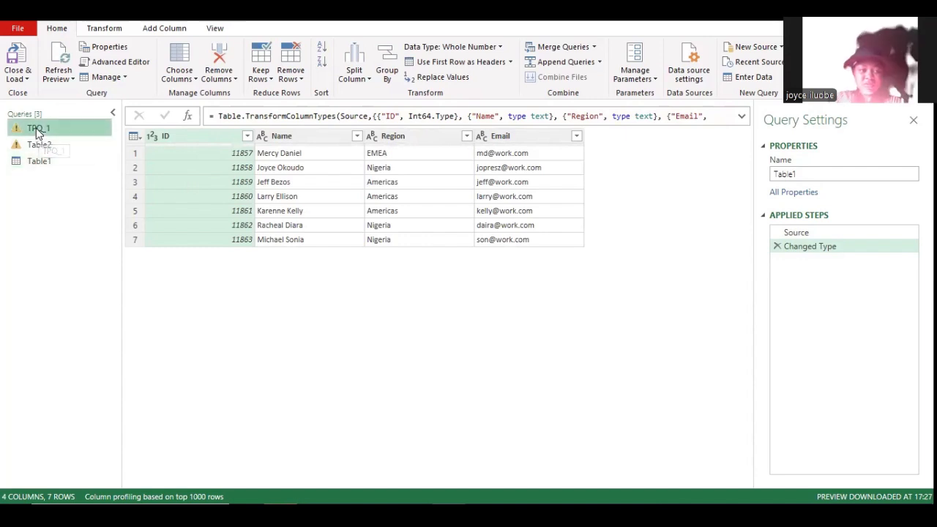
right_click(38, 133)
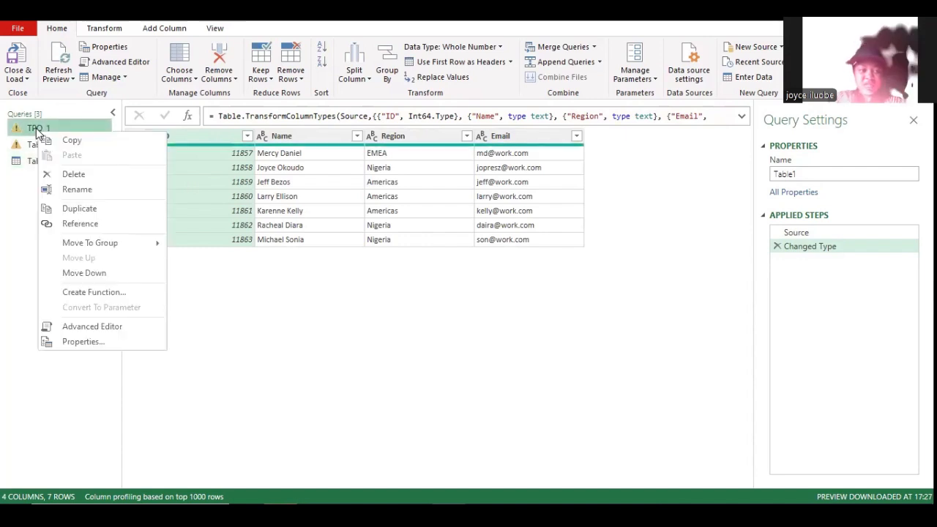
left_click(74, 174)
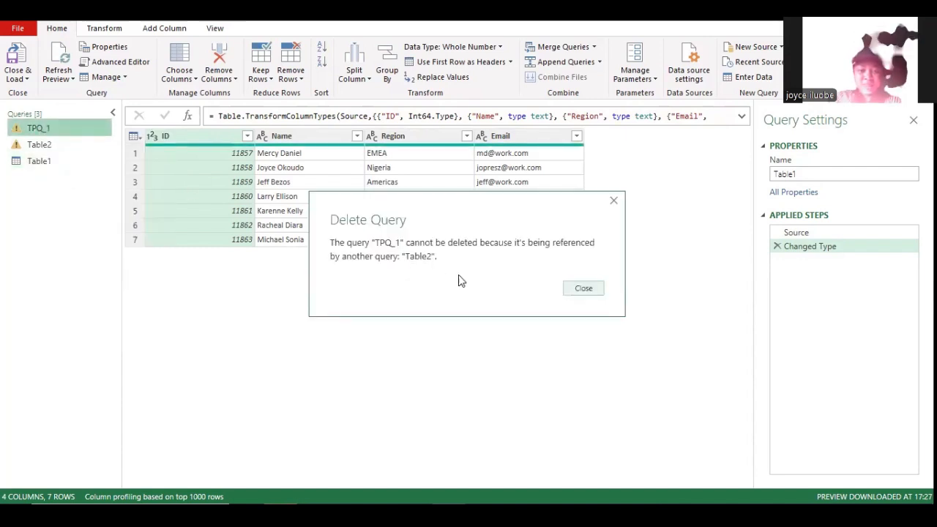
left_click(570, 289)
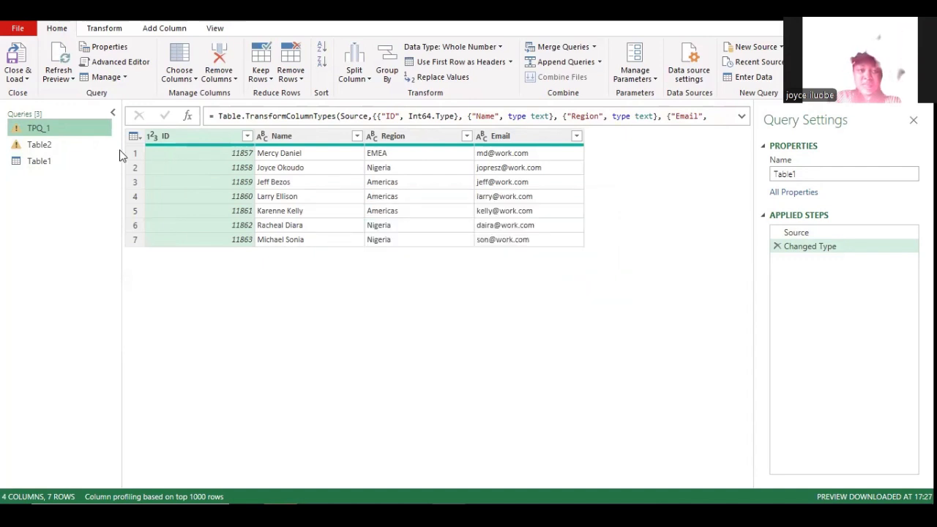
Delete the old TPQ_1 and Table2 queries and load the Table1 query to a new worksheet
right_click(33, 133)
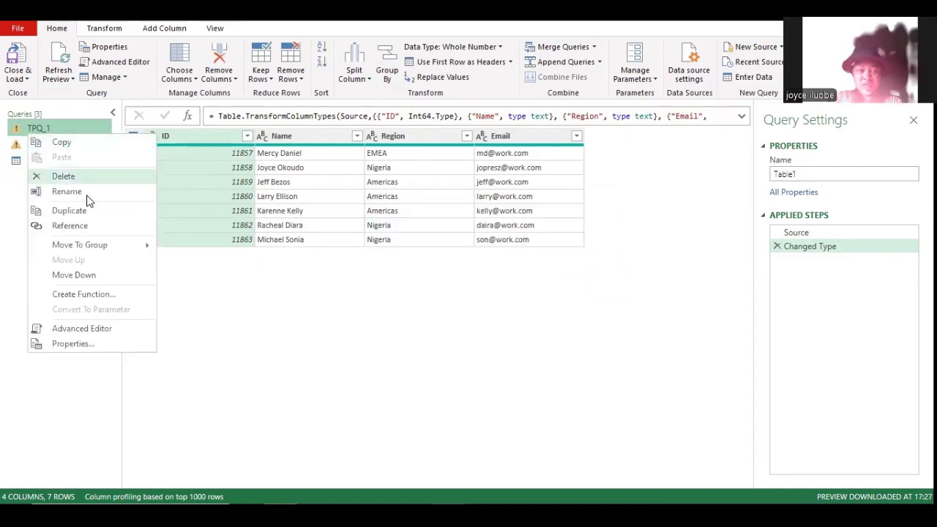
left_click(73, 176)
left_click(532, 281)
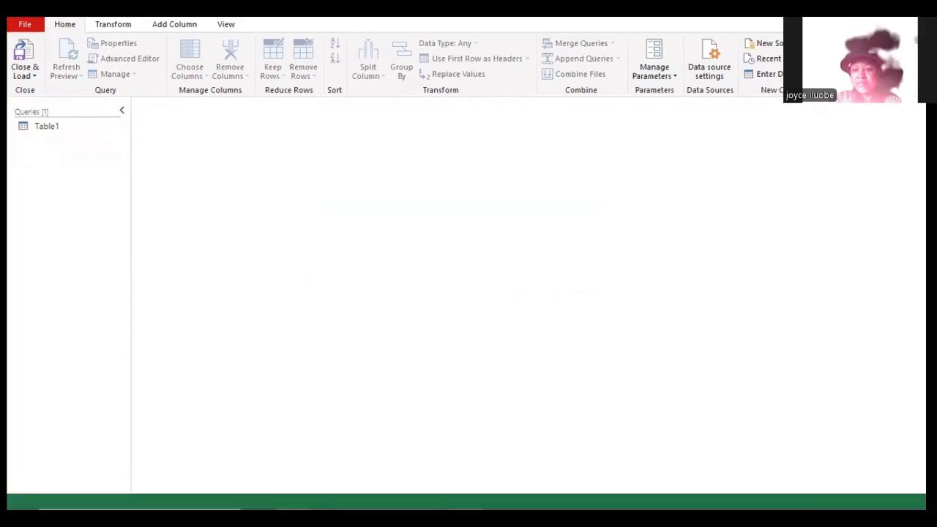
left_click(493, 284)
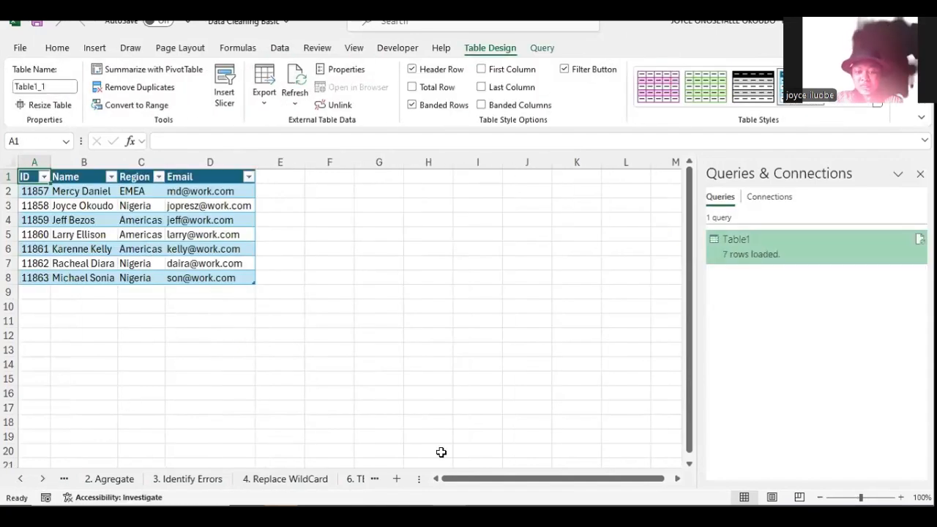
From the 8. Fuzzy Matching sheet, bring the table with the Name, Beverage and Units Sold columns into the Power Query Editor
left_click(361, 481)
left_click(370, 485)
left_click(329, 480)
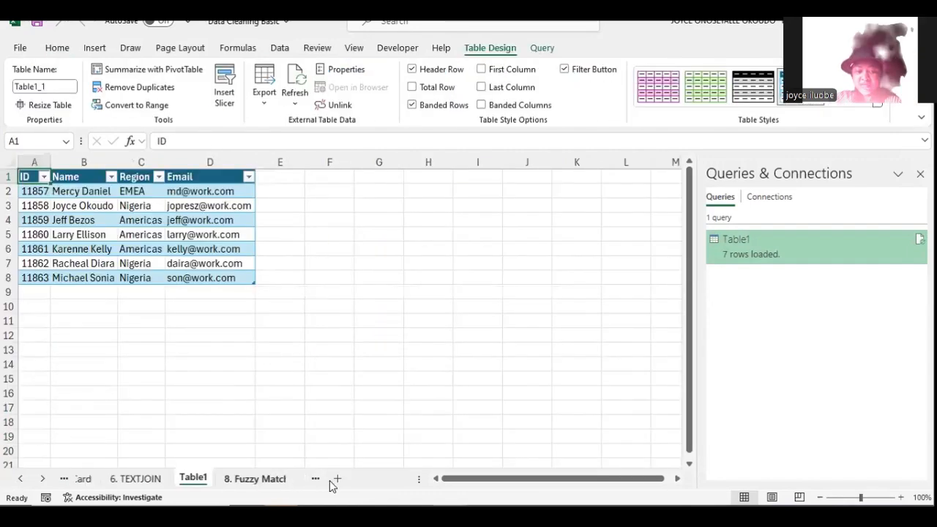
left_click(500, 277)
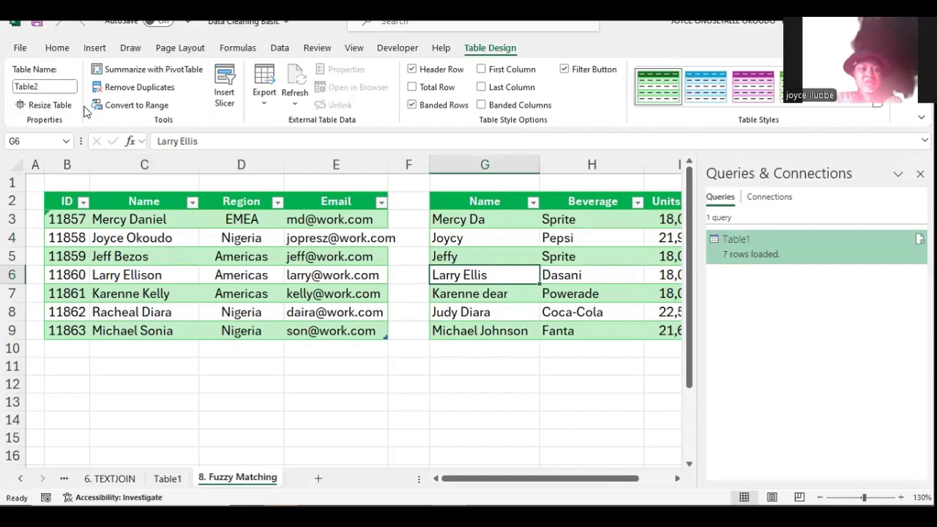
left_click(280, 46)
left_click(121, 104)
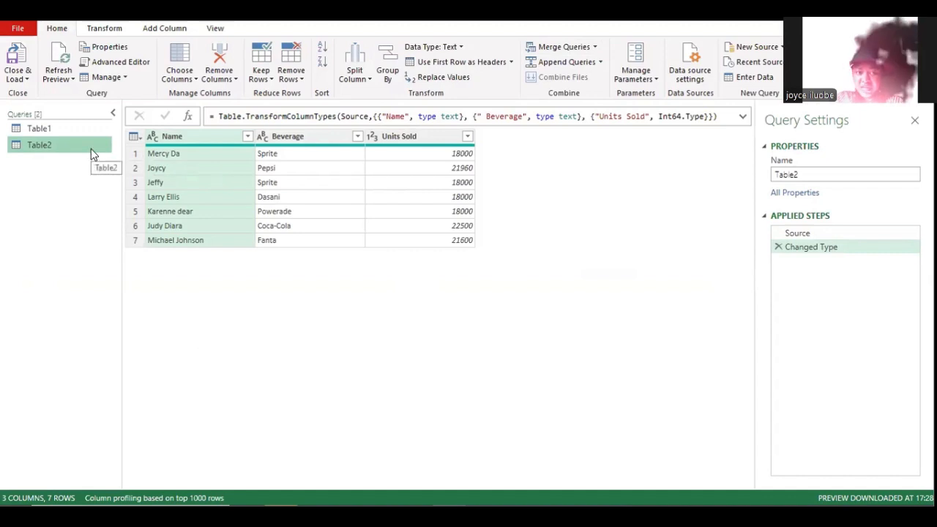
Start merging the Table1 query with Table2, using the Name column of each as the matching column
left_click(58, 128)
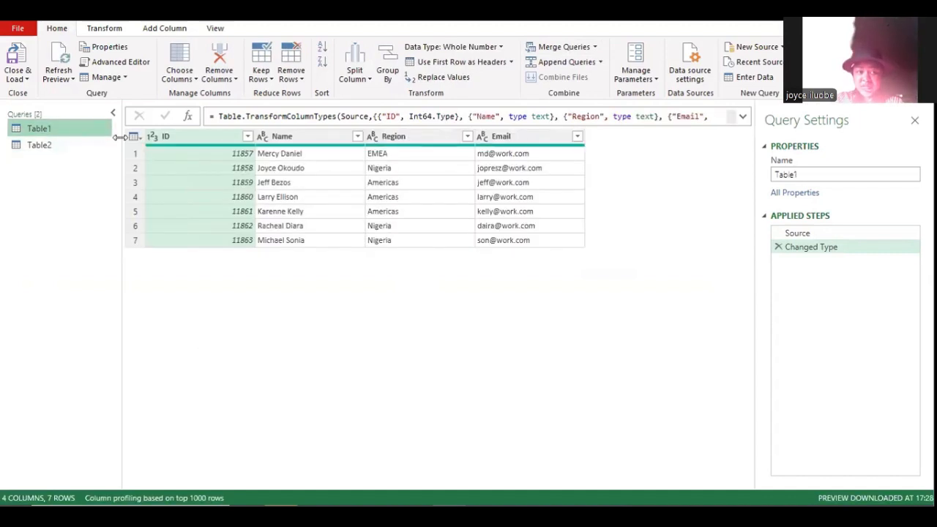
left_click(302, 156)
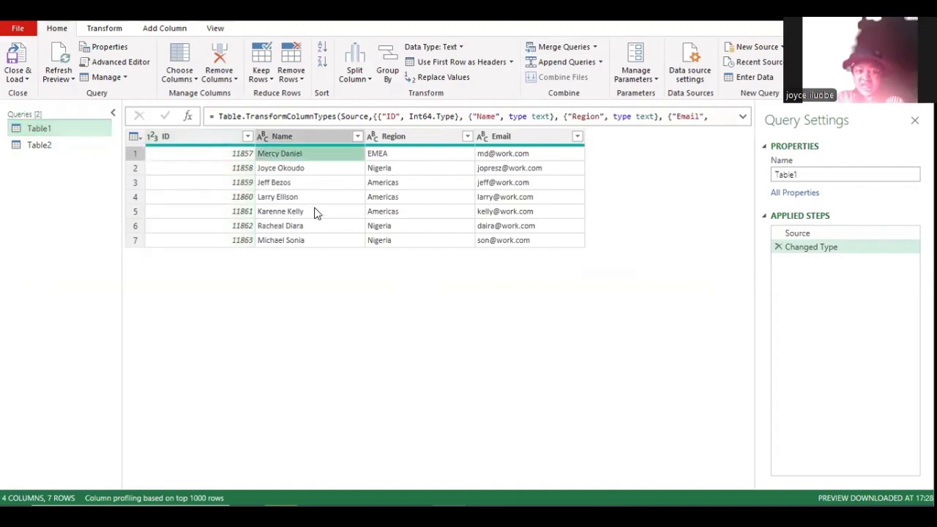
left_click(55, 148)
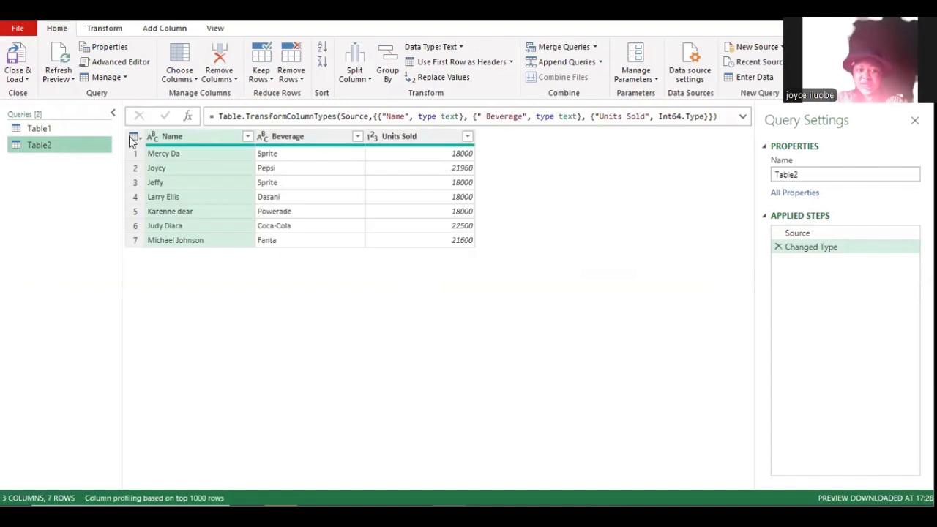
left_click(54, 128)
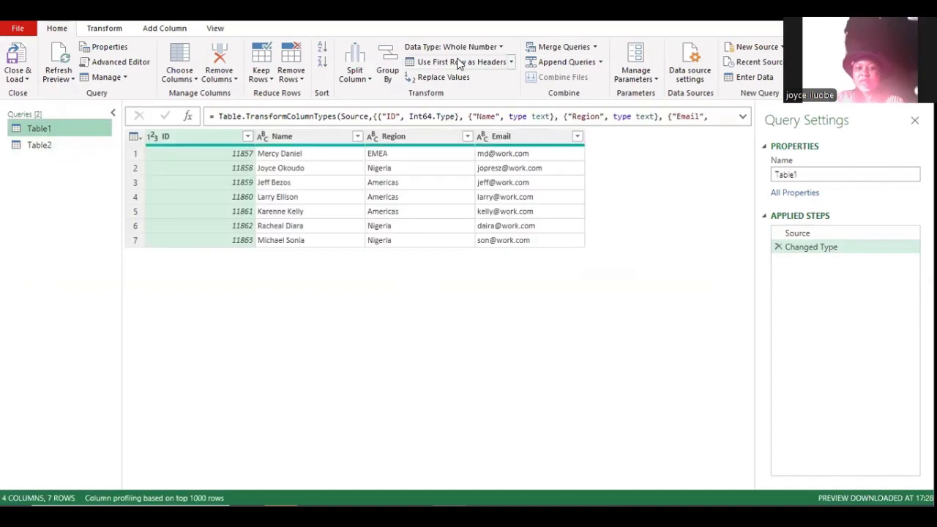
left_click(547, 48)
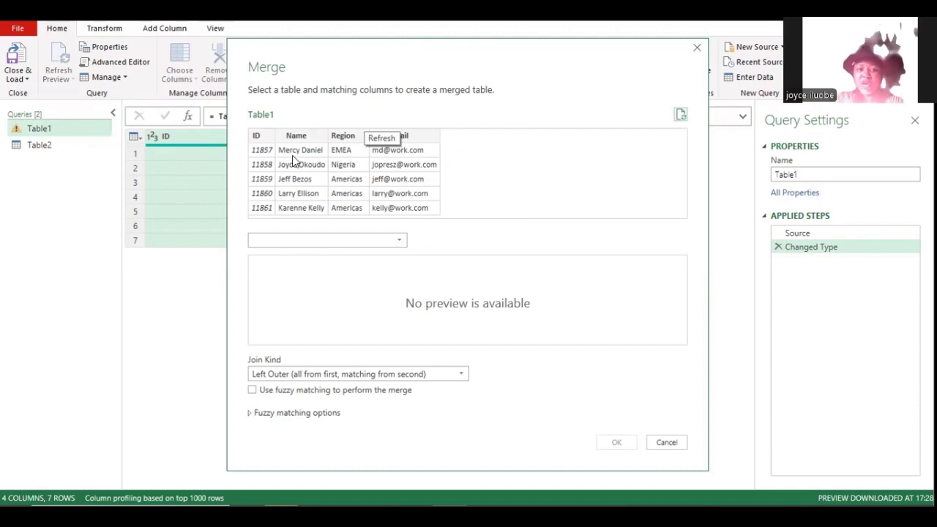
left_click(361, 242)
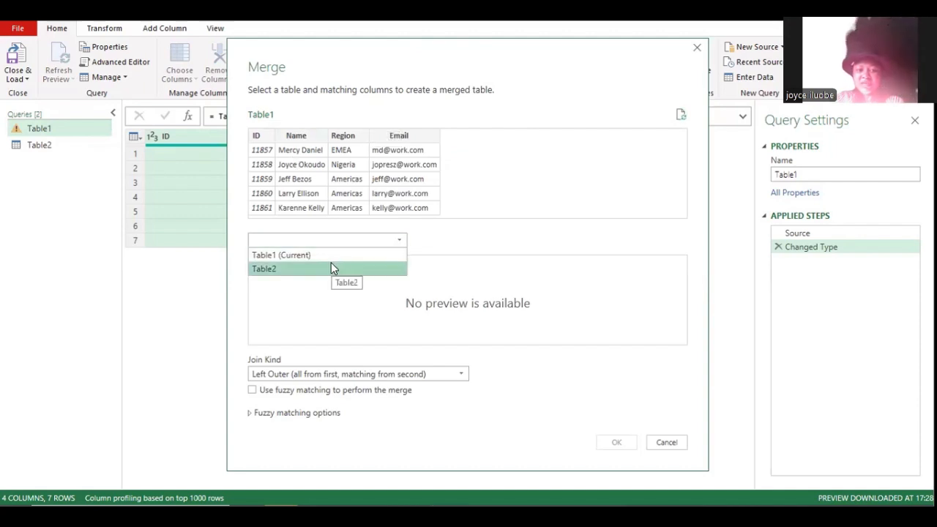
left_click(331, 265)
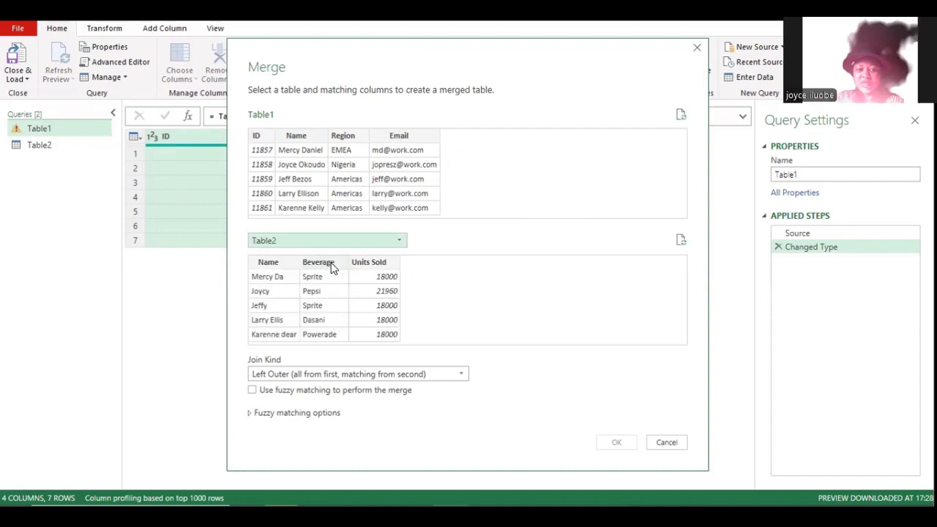
left_click(296, 135)
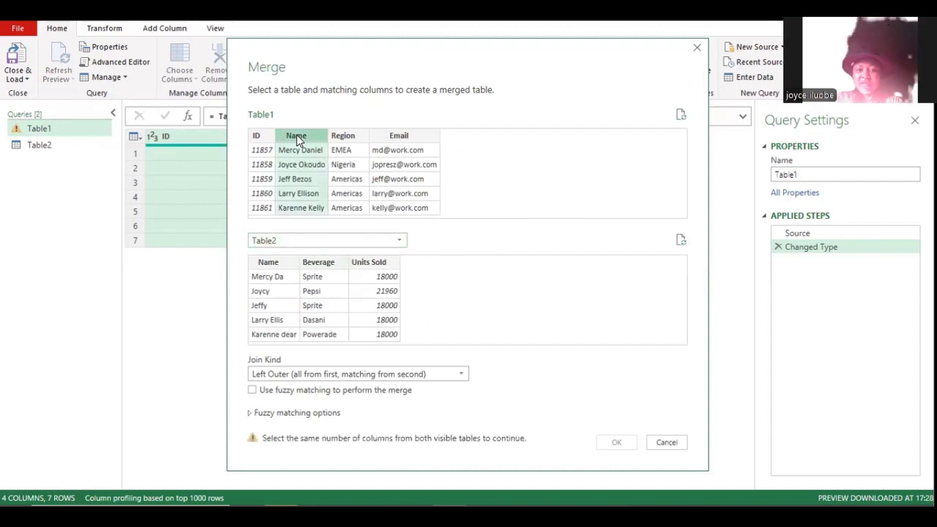
left_click(267, 263)
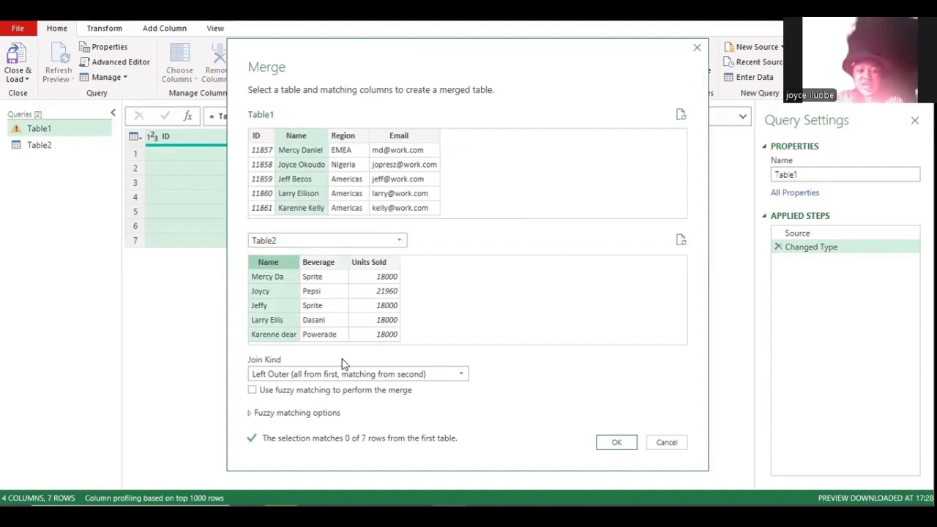
Set the merge's join kind to Full Outer (all rows from both) and enable fuzzy matching
left_click(460, 375)
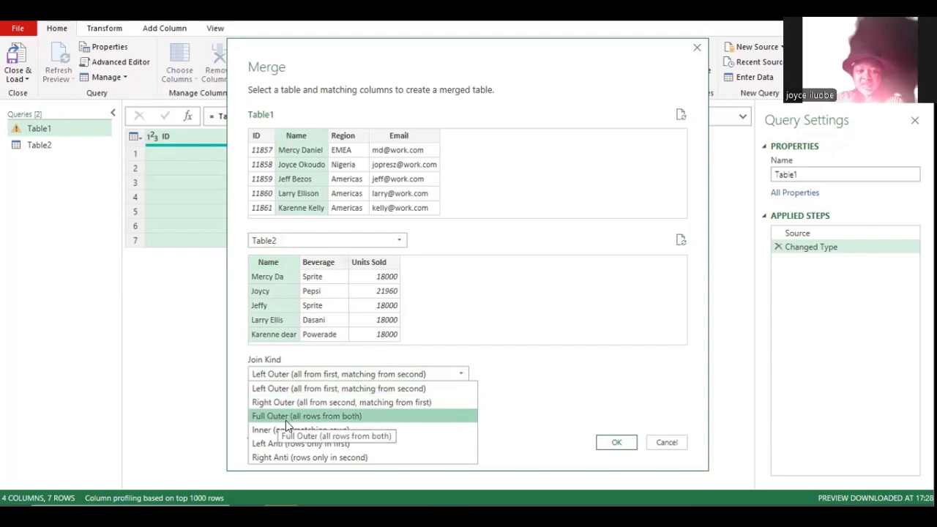
left_click(306, 416)
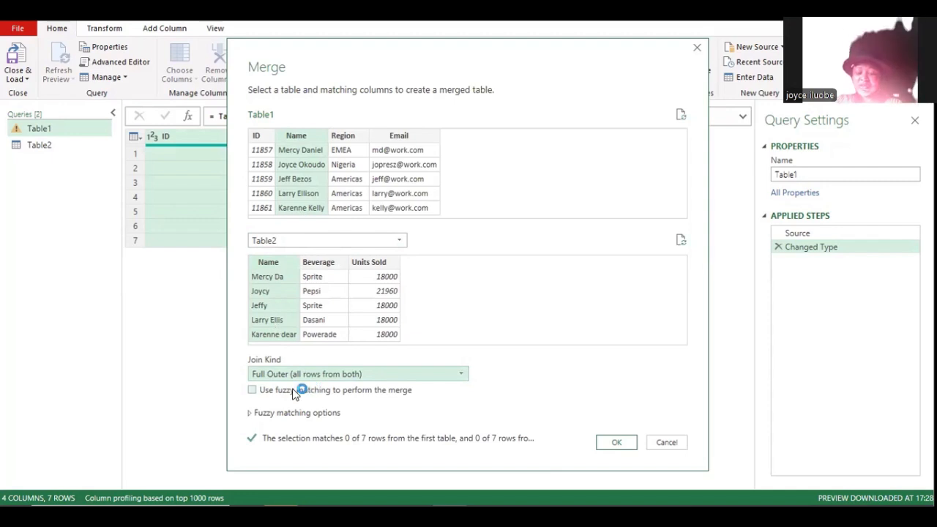
left_click(253, 391)
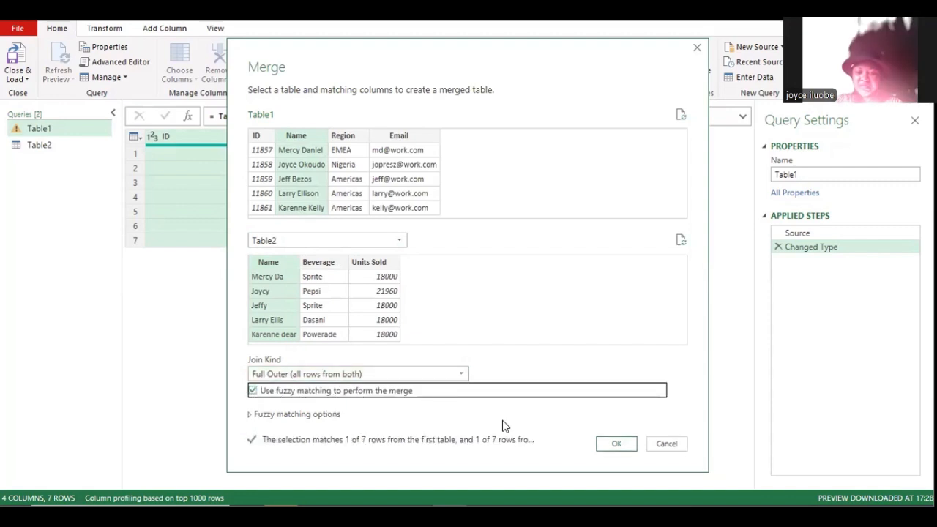
Expand the fuzzy matching options of the merge and set the similarity threshold to 0.5
left_click(251, 414)
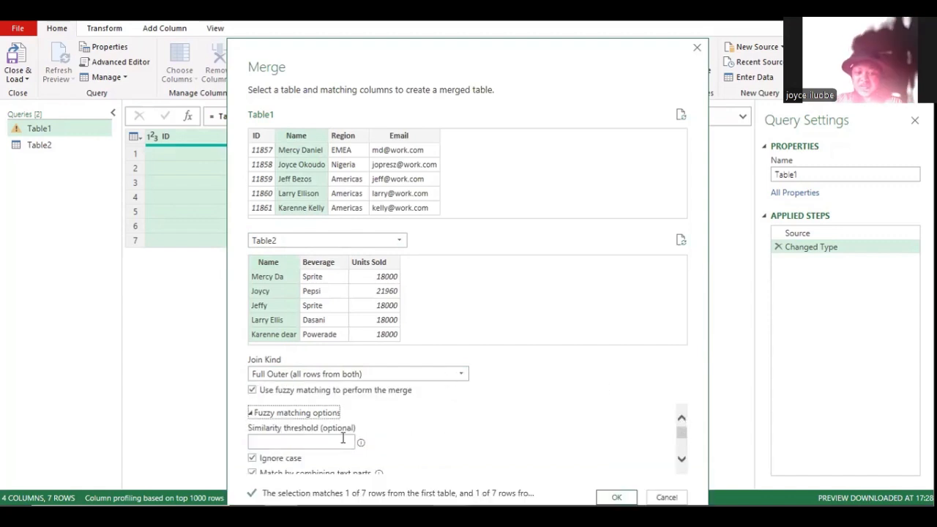
left_click(329, 443)
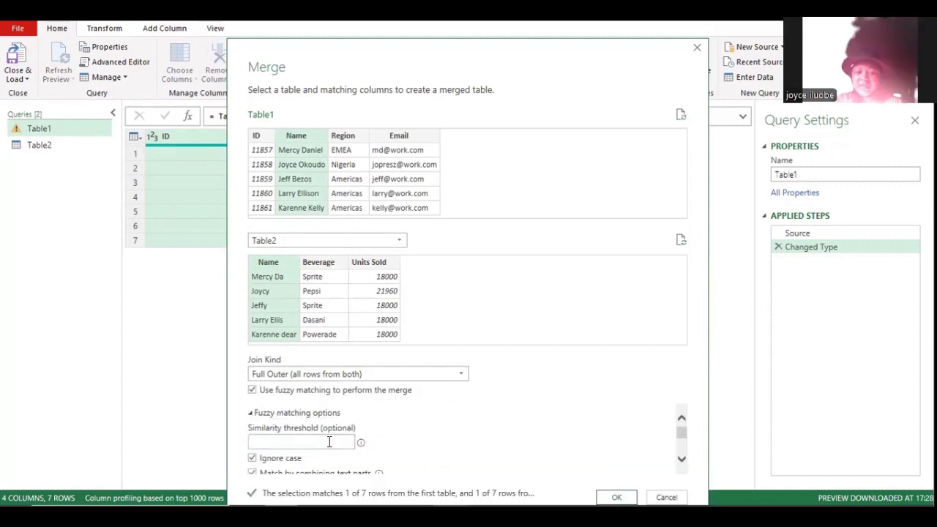
mouse_move(360, 445)
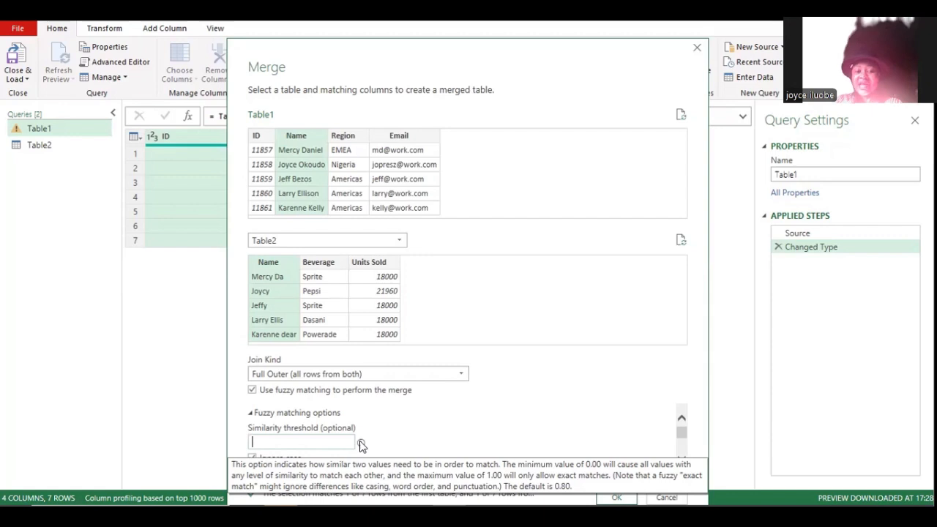
left_click(340, 441)
type("0.5")
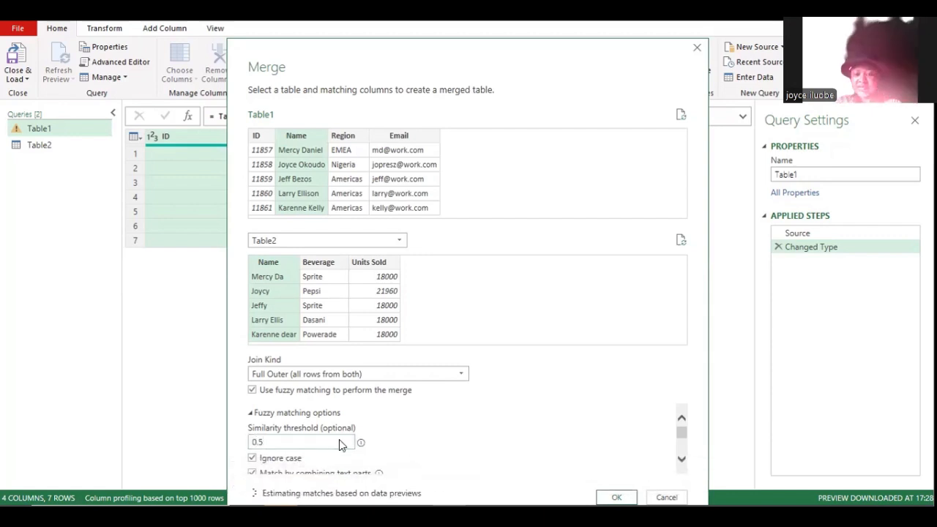
Try a similarity threshold of 0.2 for the fuzzy merge and restore it to 0.5
key("BackSpace")
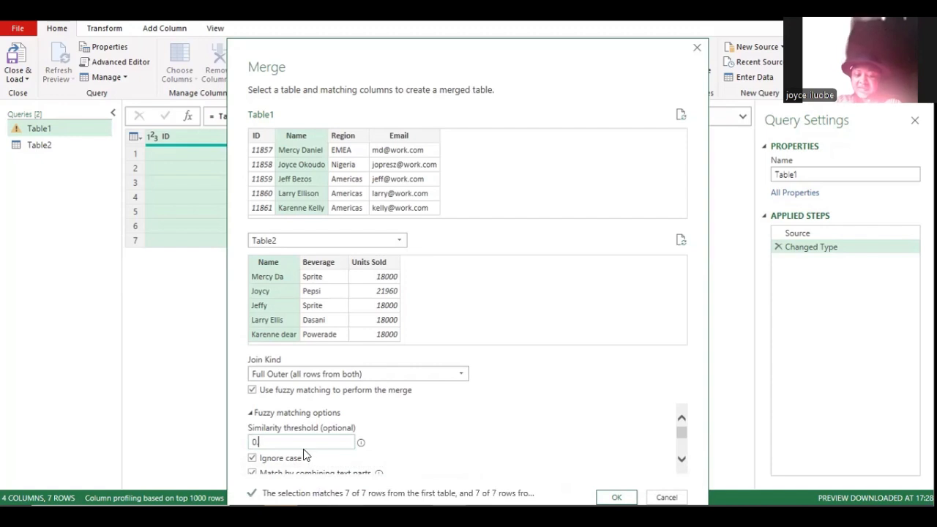
type("2")
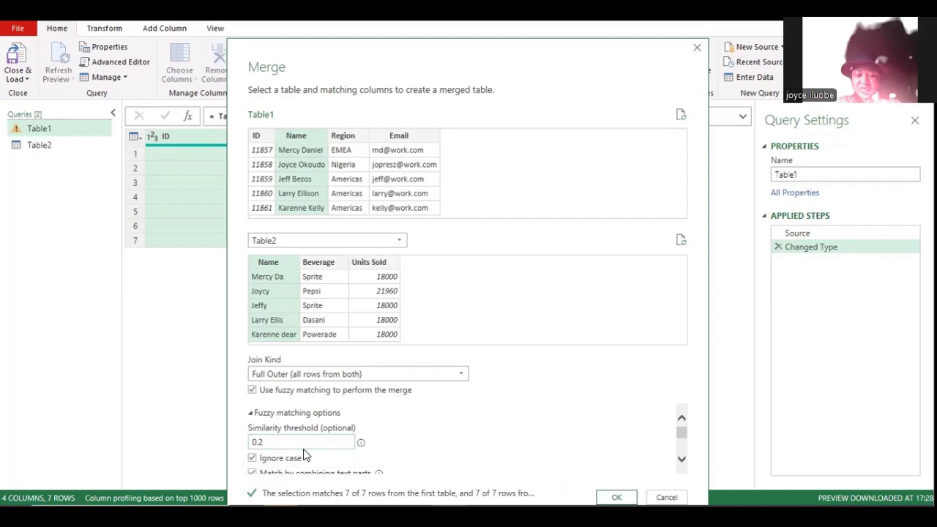
key("BackSpace")
type("5")
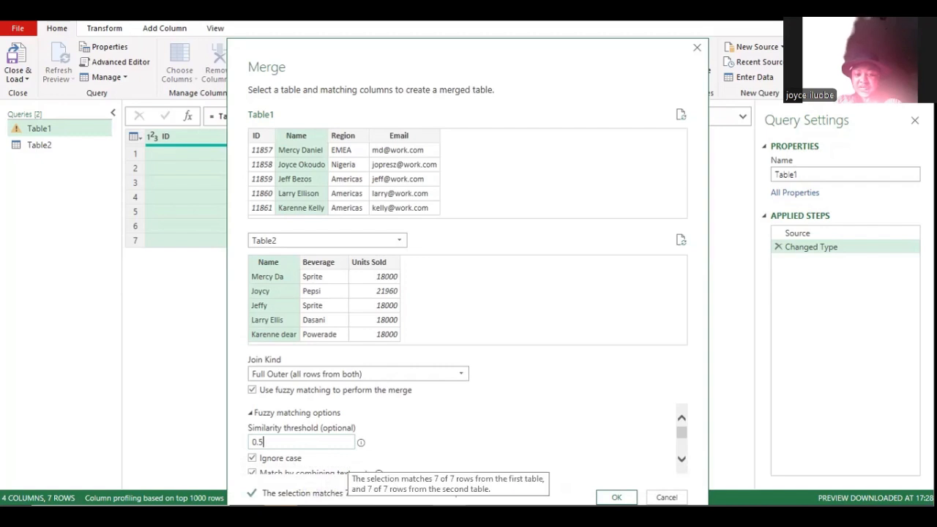
Complete the merge and expand the Table2 column into Name, Beverage and Units Sold, keeping the original column name as prefix
left_click(682, 459)
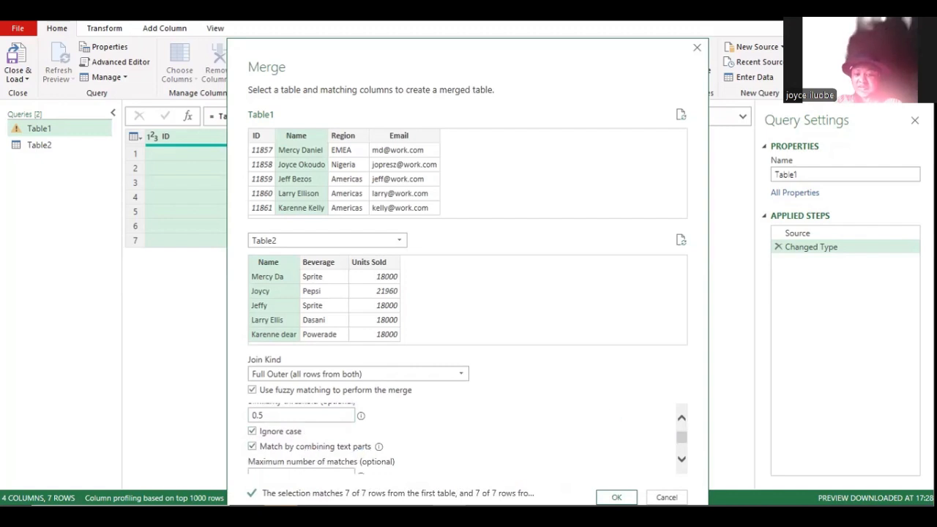
left_click(613, 496)
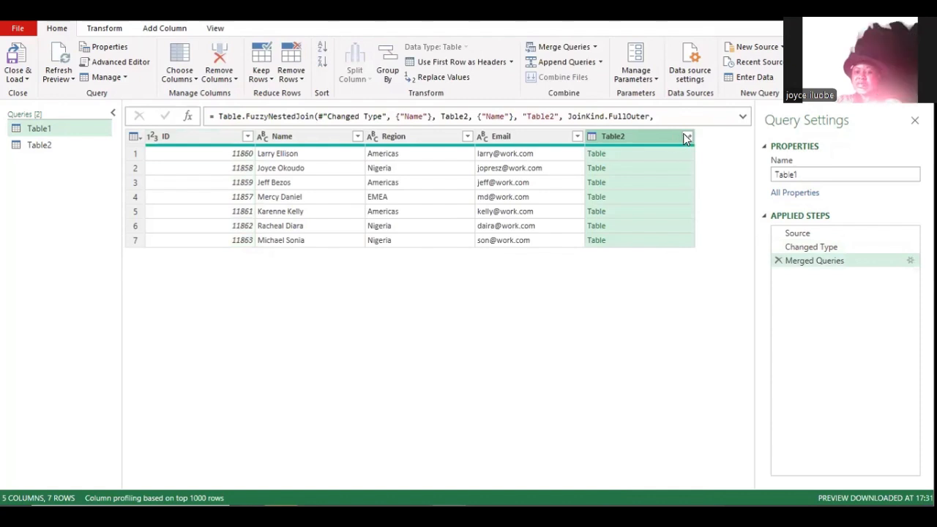
left_click(686, 138)
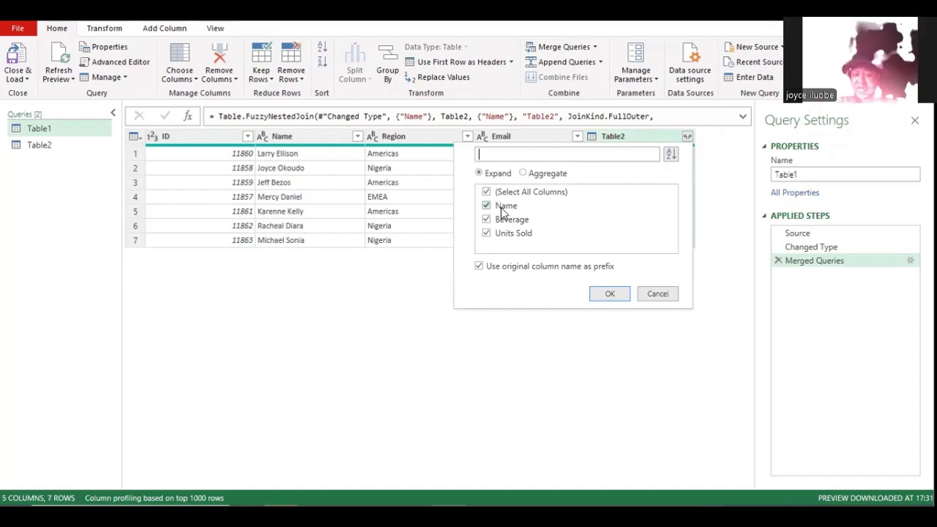
left_click(487, 206)
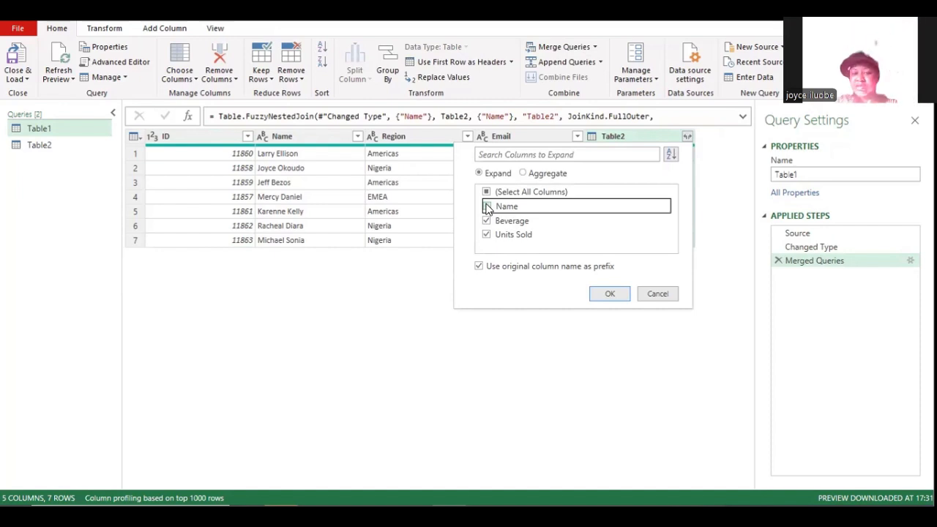
left_click(487, 207)
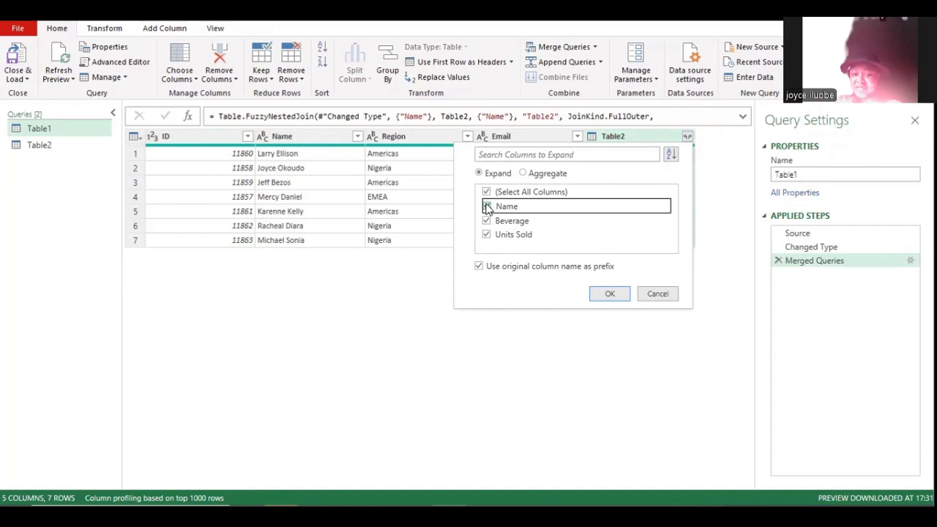
left_click(618, 291)
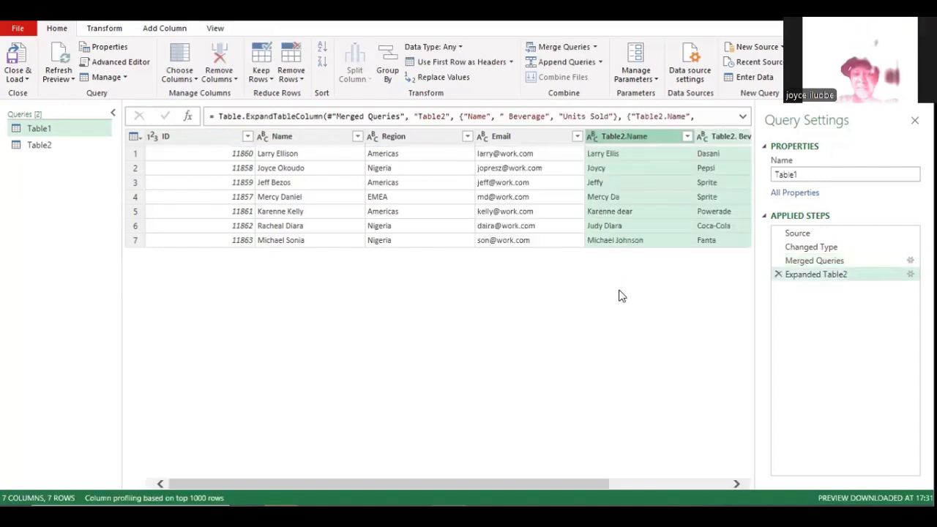
Move the Table2.Name column directly after the Name column to compare the matches, and remove it from the query
left_click(649, 155)
left_click(637, 134)
left_click_drag(637, 136, 403, 154)
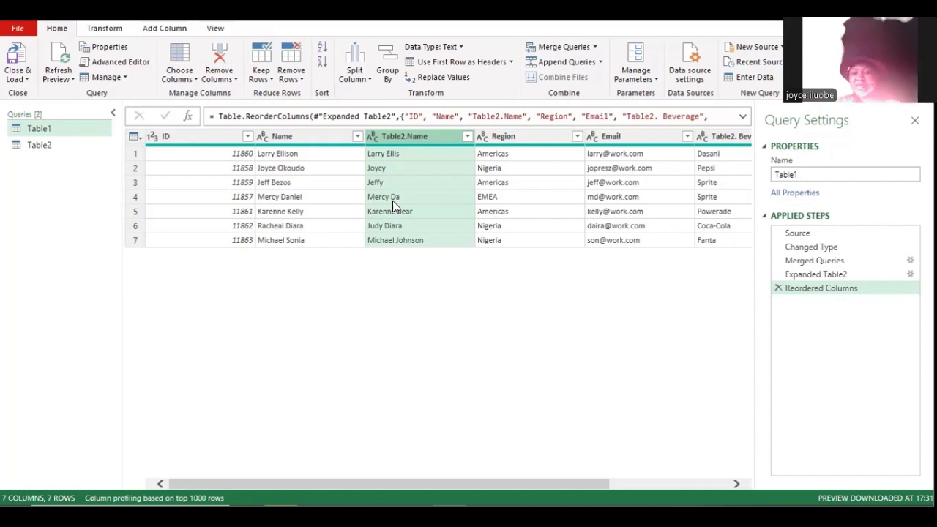
right_click(417, 138)
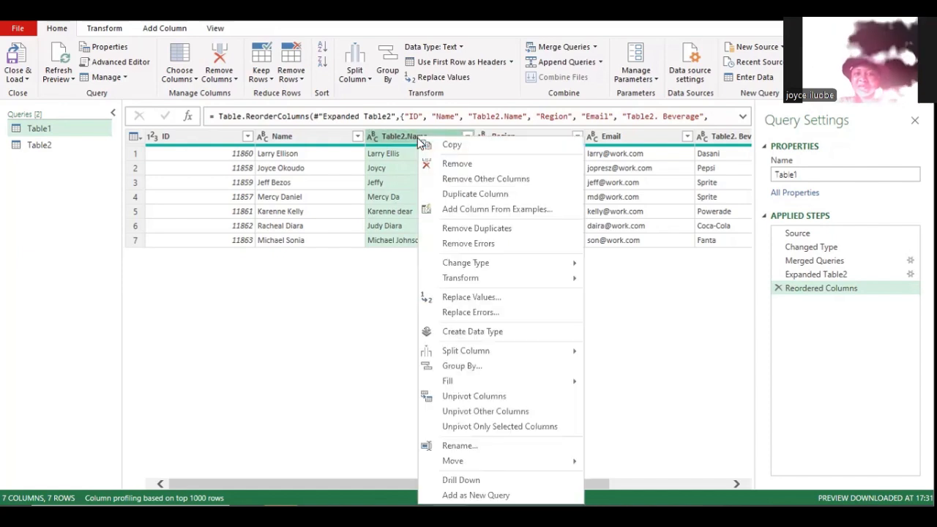
left_click(472, 165)
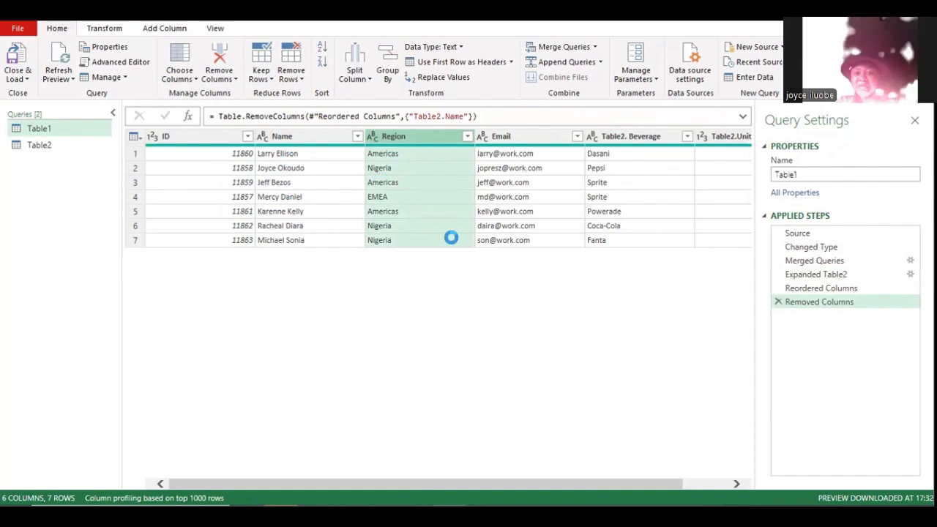
Rename the Table2. Beverage column as Beverage
left_click(627, 138)
double_click(628, 138)
left_click(628, 138)
key("BackSpace")
key("BackSpace")
key("BackSpace")
key("BackSpace")
key("BackSpace")
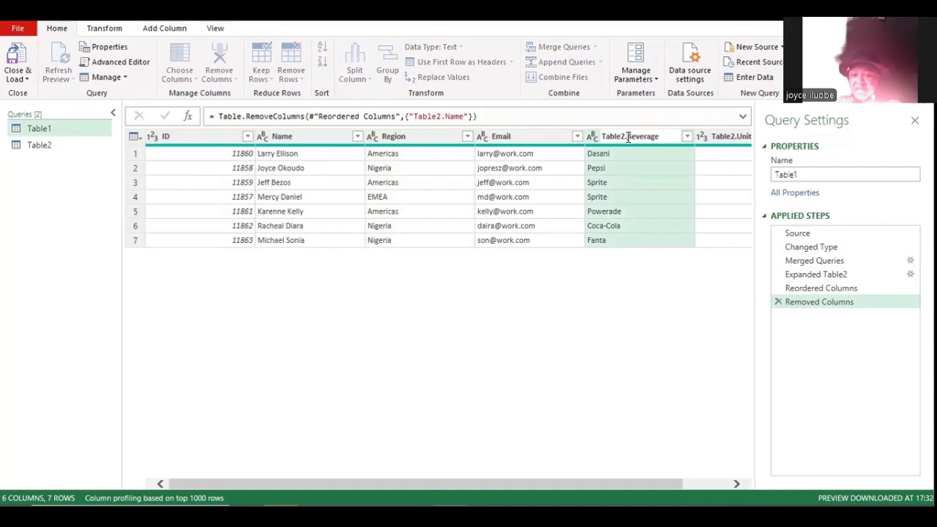
key("BackSpace")
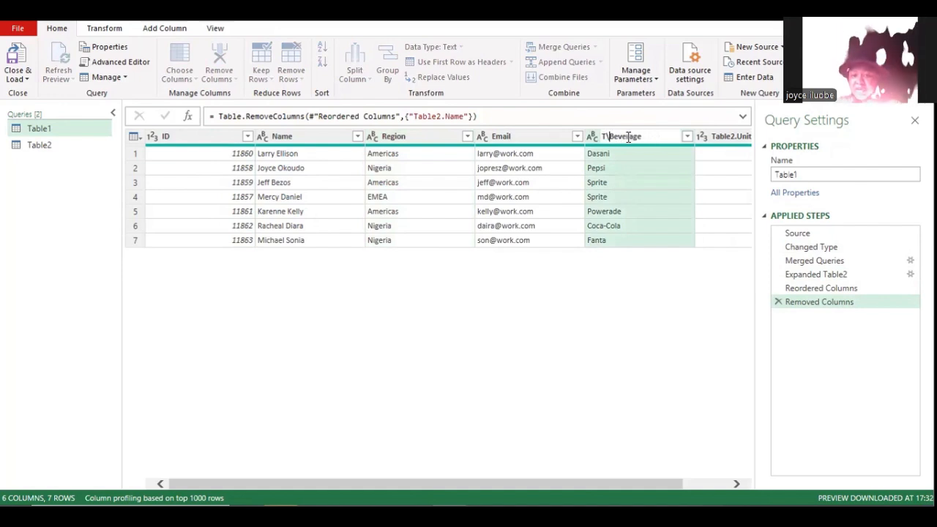
key("BackSpace")
key("Return")
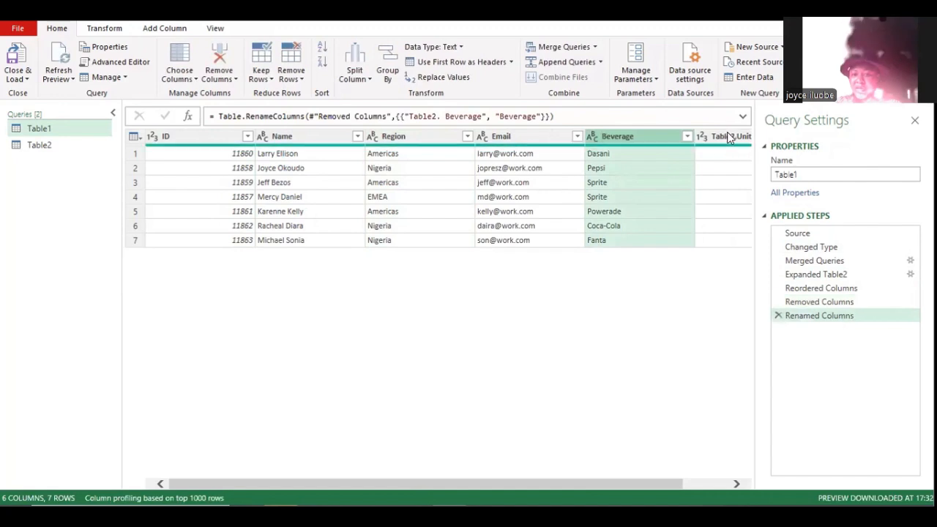
Rename the Table2.Units Sold column as Units Sold
left_click_drag(673, 484, 712, 480)
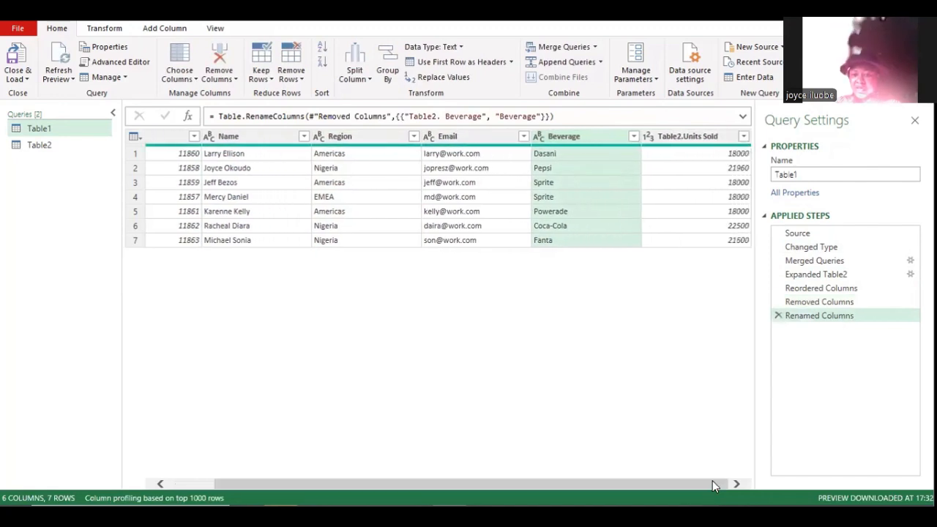
left_click(697, 137)
left_click(696, 138)
left_click(683, 137)
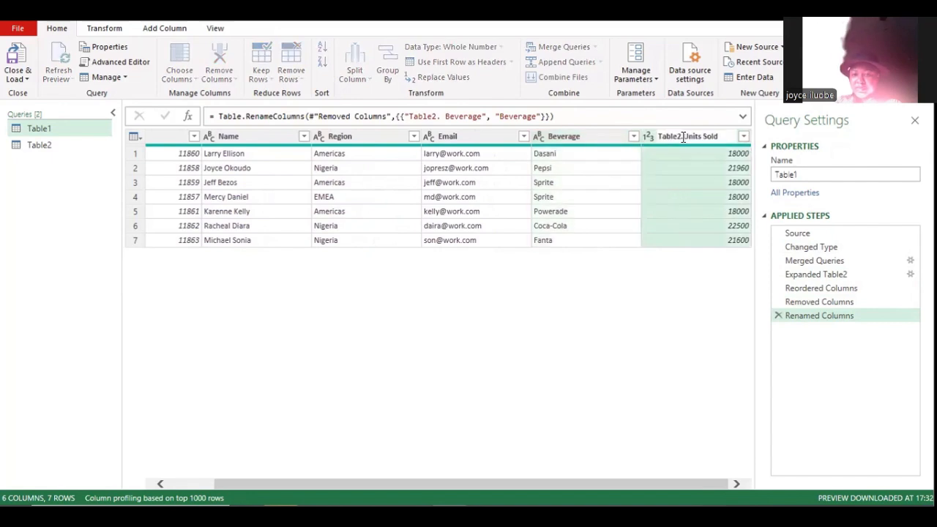
key("BackSpace")
key("BackSpace")
key("BackSpace")
key("BackSpace")
key("BackSpace")
key("BackSpace")
key("BackSpace")
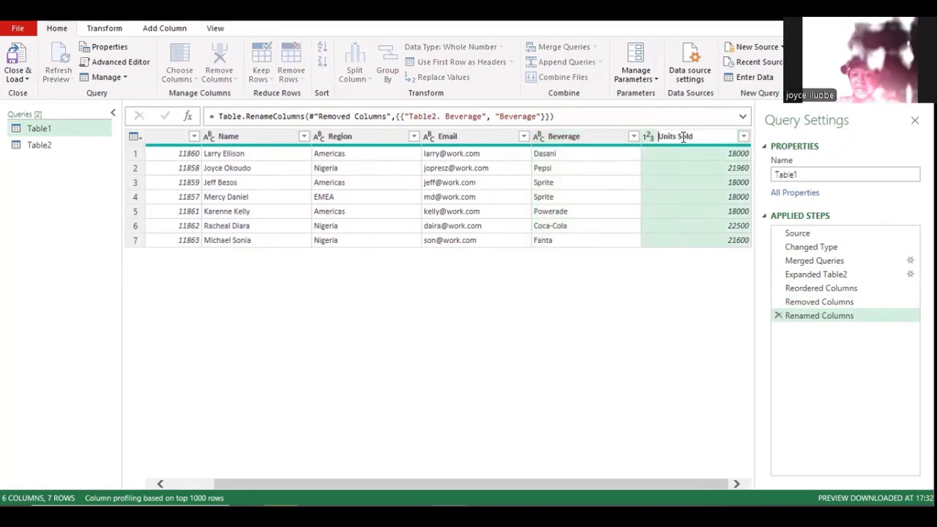
left_click(714, 279)
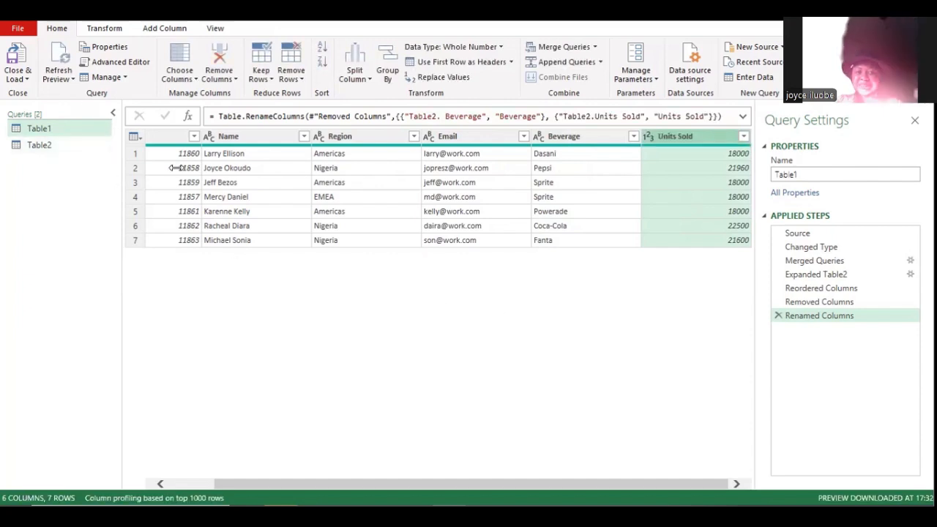
Rename the Table1 query as Fuzzy Matching
double_click(55, 128)
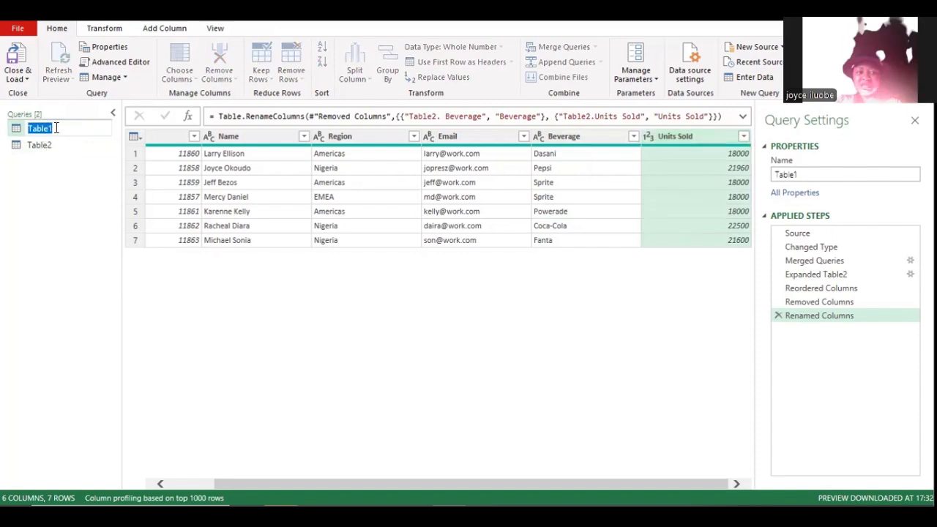
key("BackSpace")
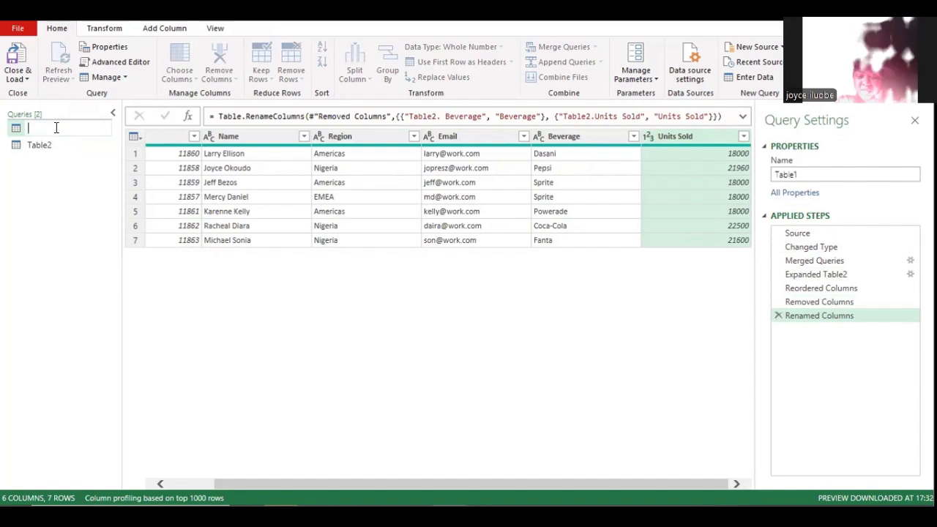
type("Fuzzy")
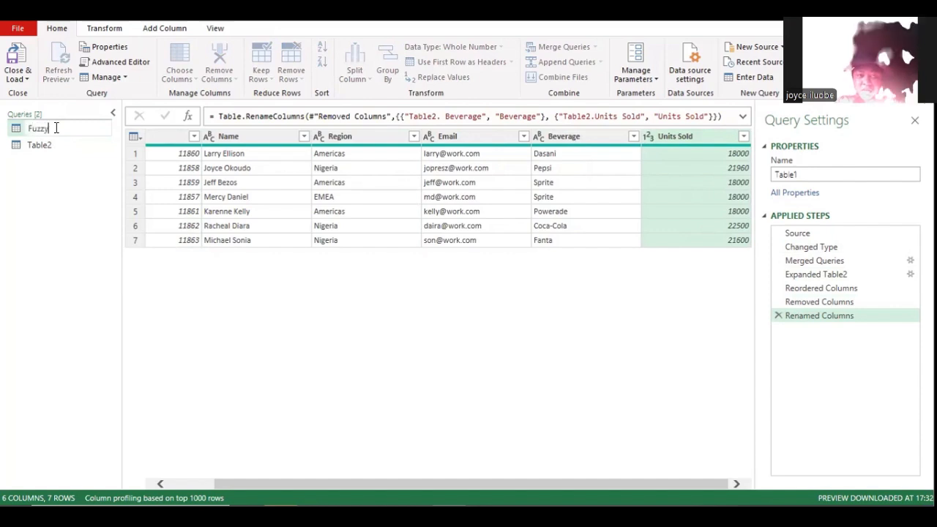
type(" Match")
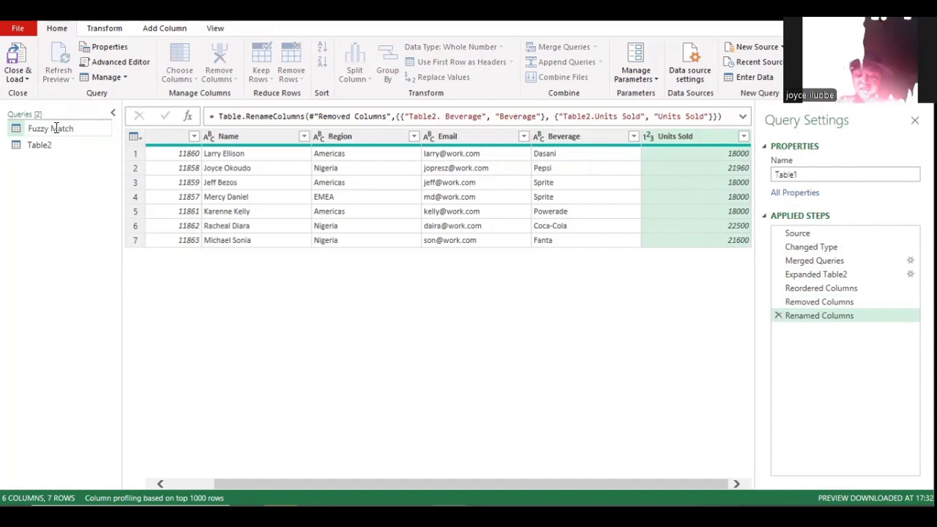
type("ing")
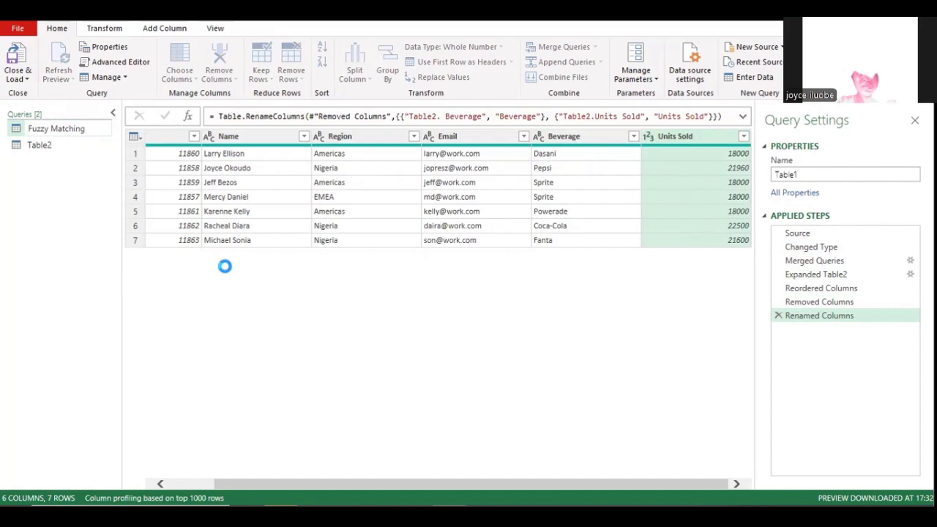
key("Return")
left_click(96, 131)
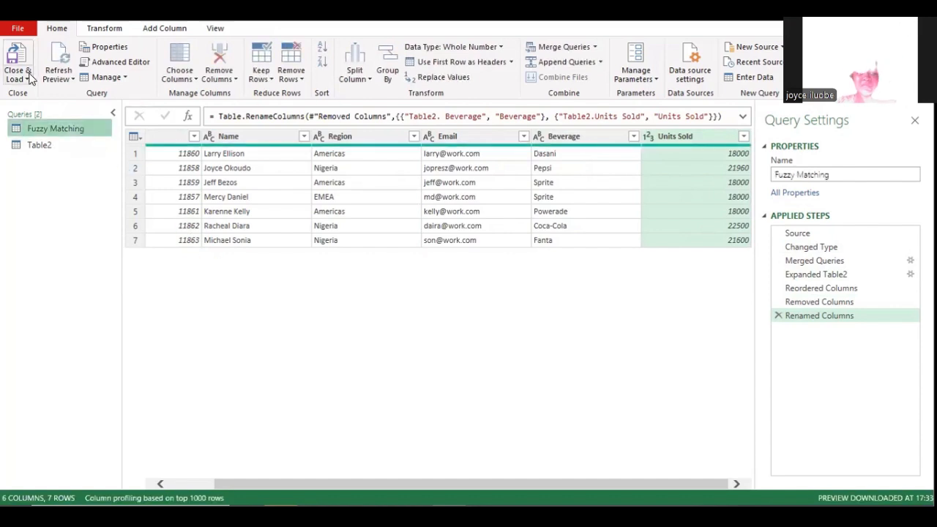
Close the Power Query Editor, load the queries into the workbook and show the Fuzzy Matching output table
left_click(16, 56)
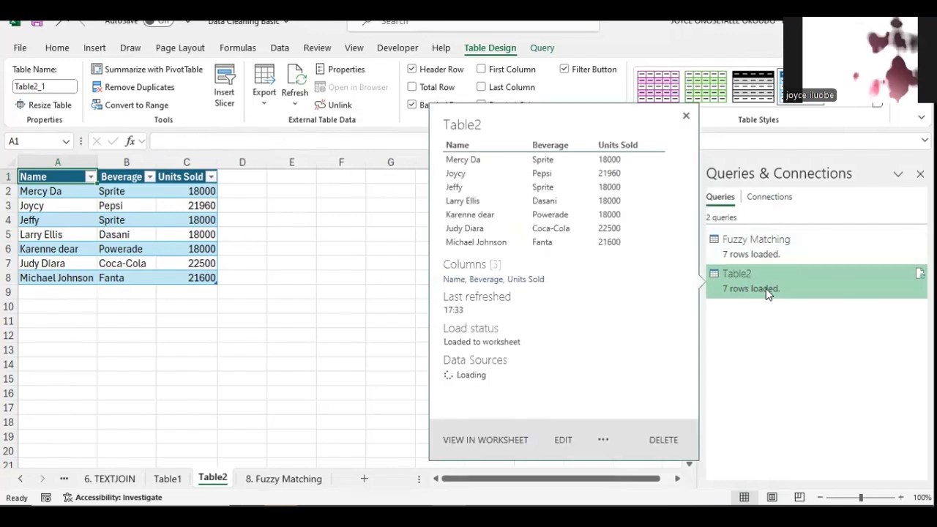
left_click(746, 244)
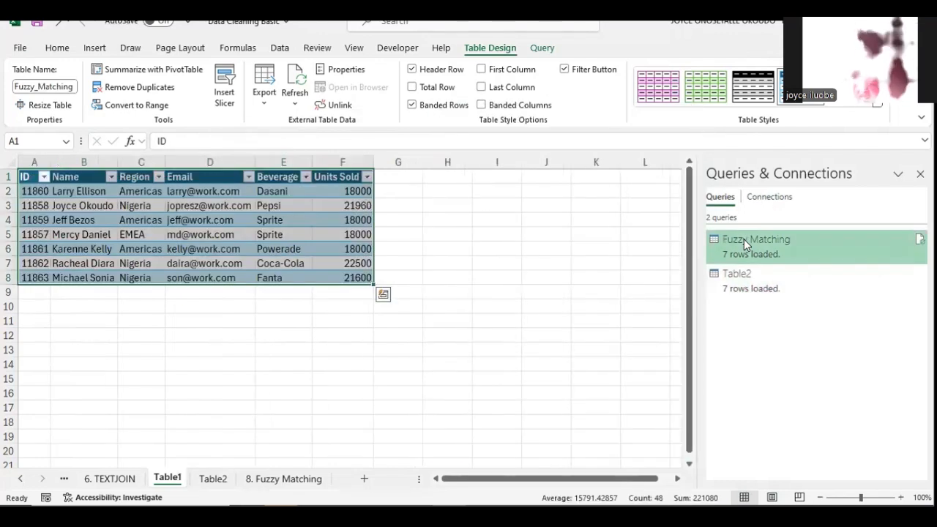
left_click(410, 261)
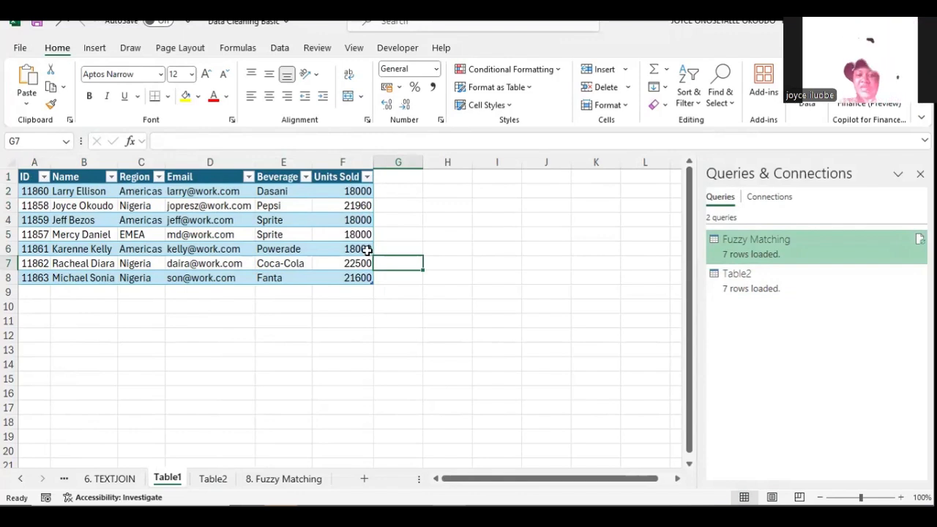
Go back through the workbook's earlier sheets to the 3. Identify Errors sheet
left_click(63, 480)
left_click(63, 479)
left_click(63, 479)
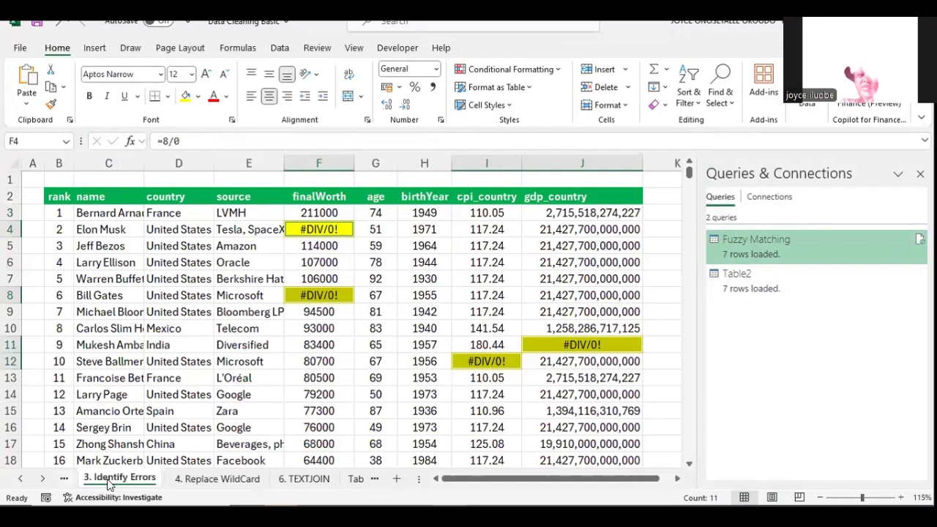